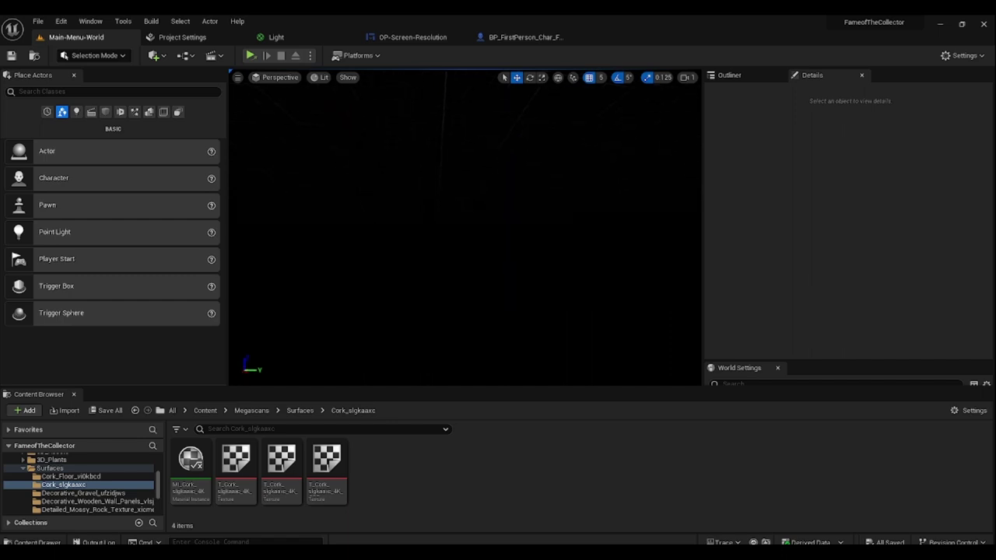
- Open the Blueprints dropdown in the level editor toolbar
left_click(182, 58)
- Open the Main-Menu-World level blueprint and widen its comment box around Execute Console Command
left_click(232, 129)
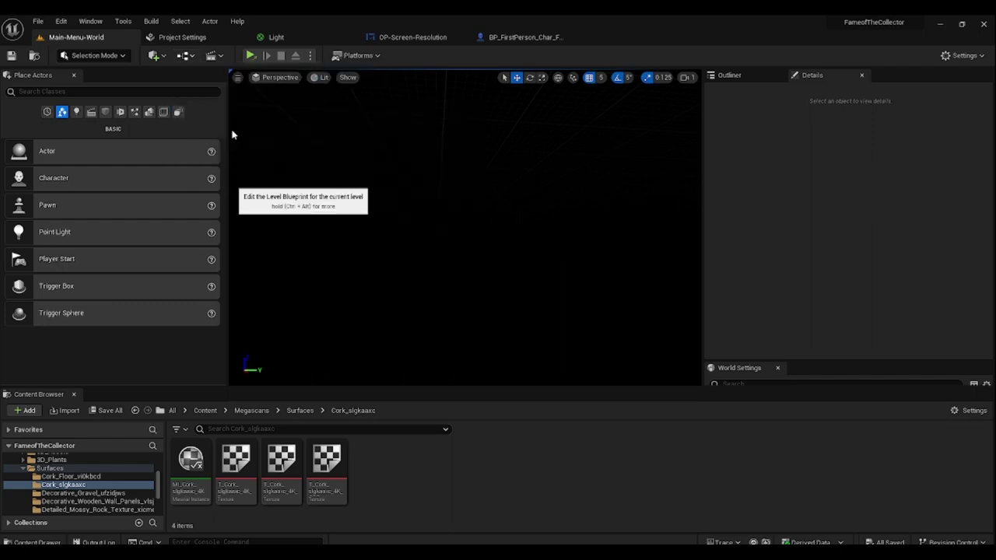
scroll(511, 351, "down", 2)
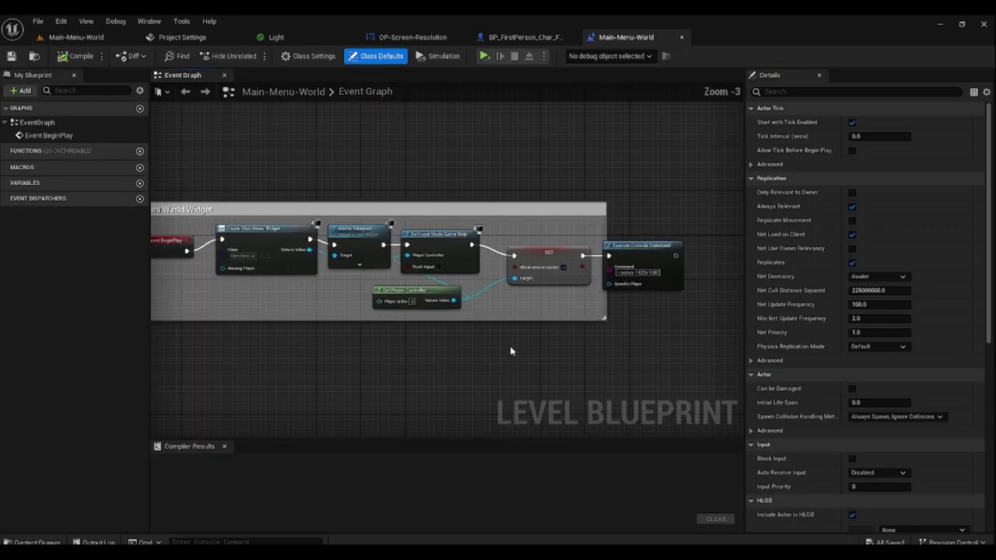
left_click_drag(608, 302, 689, 307)
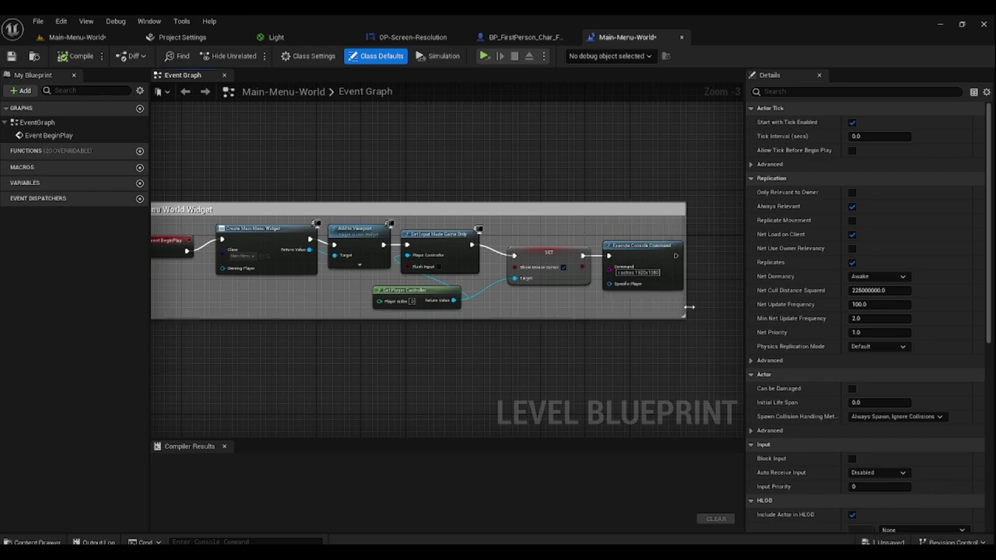
scroll(344, 346, "down", 2)
right_click_drag(344, 347, 348, 245)
scroll(424, 244, "up", 4)
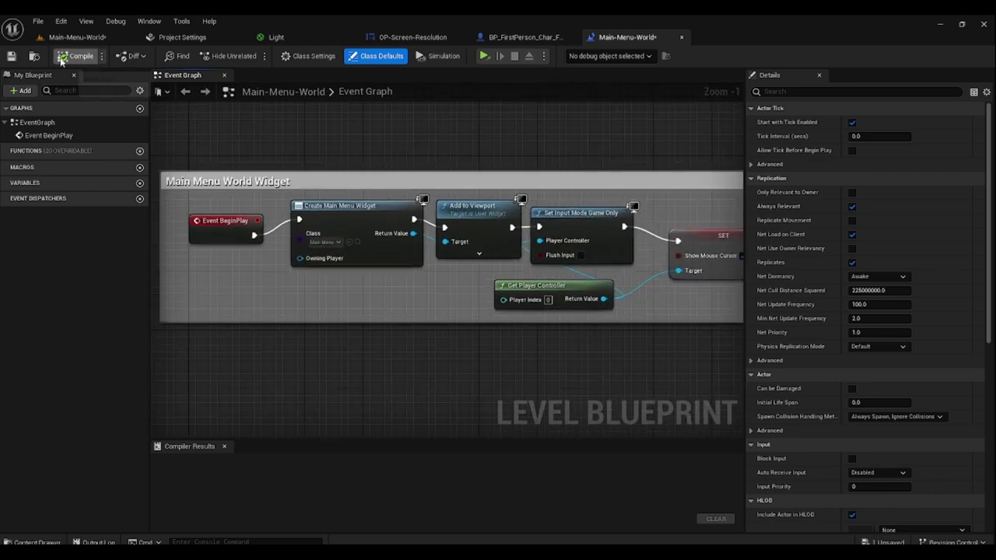
- Nudge the Create Main Menu Widget node left, frame Execute Console Command, and save
left_click(11, 56)
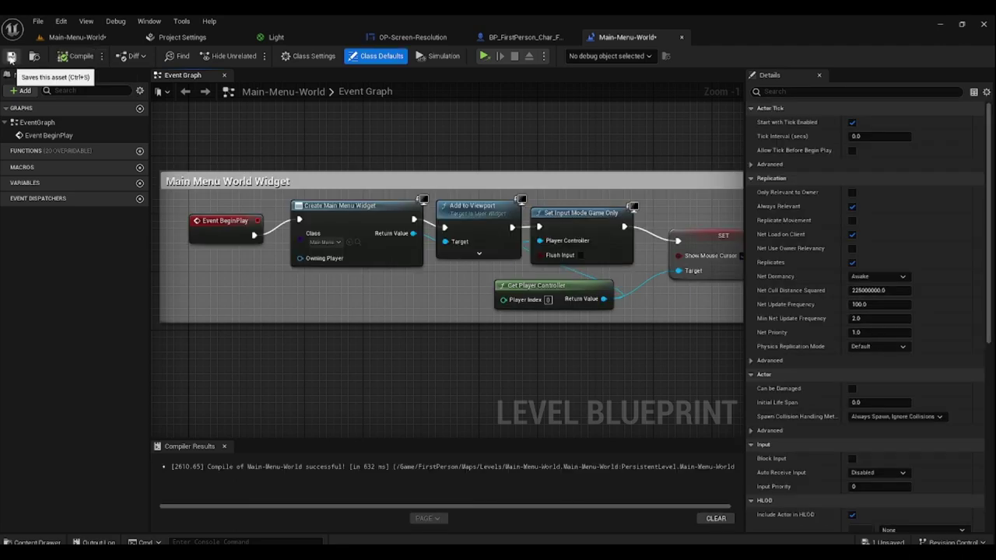
mouse_move(451, 293)
right_mouse_down()
mouse_move(437, 296)
mouse_move(448, 300)
right_mouse_up()
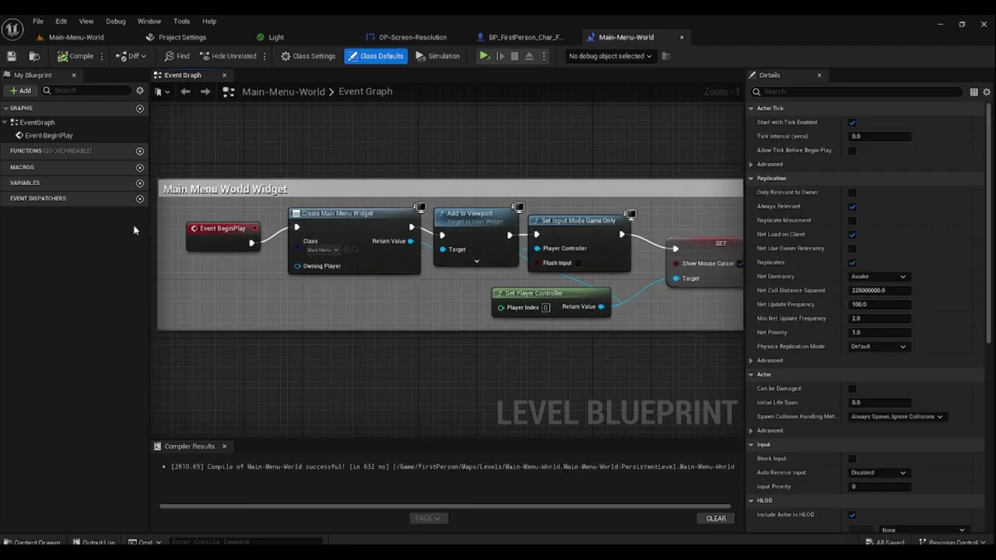
left_click_drag(344, 235, 337, 235)
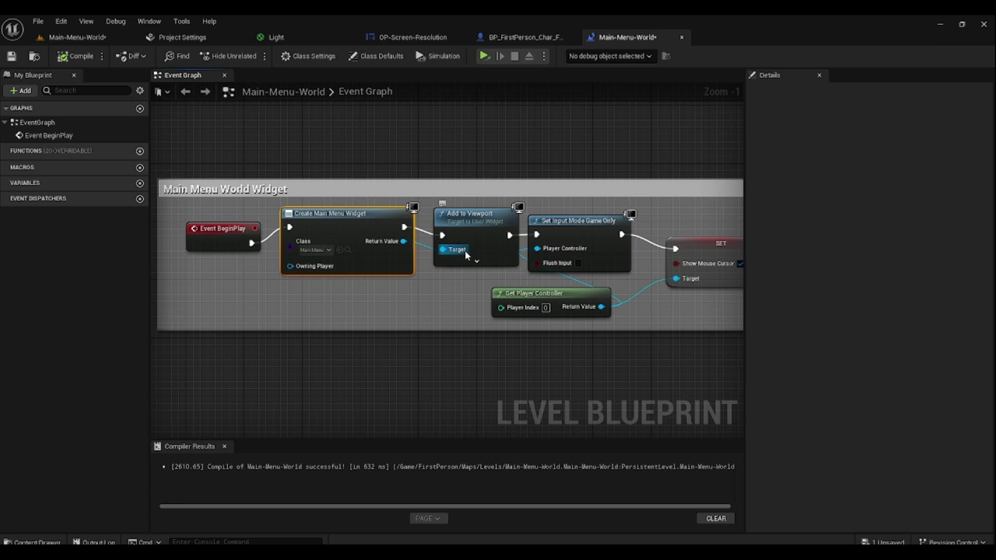
right_click_drag(465, 255, 336, 244)
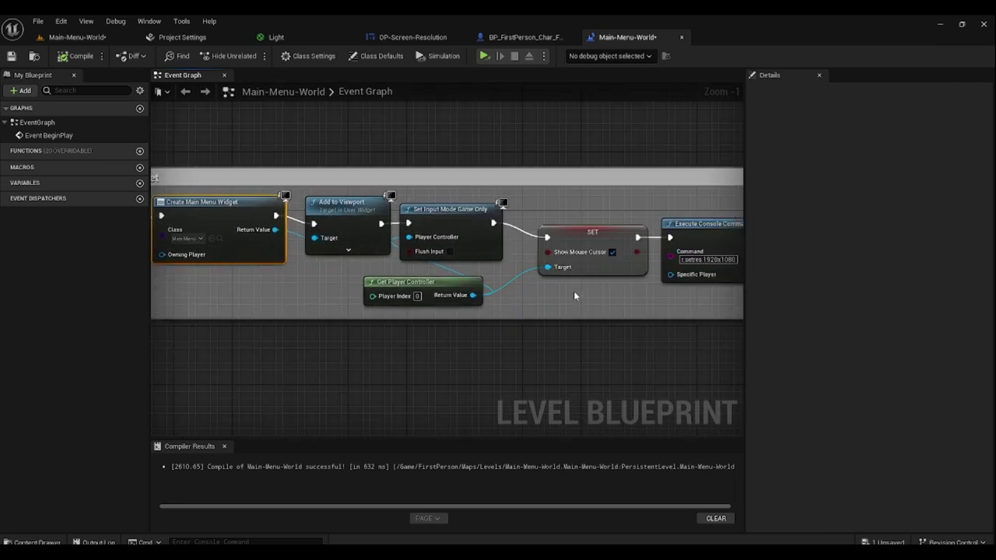
right_click_drag(575, 295, 386, 286)
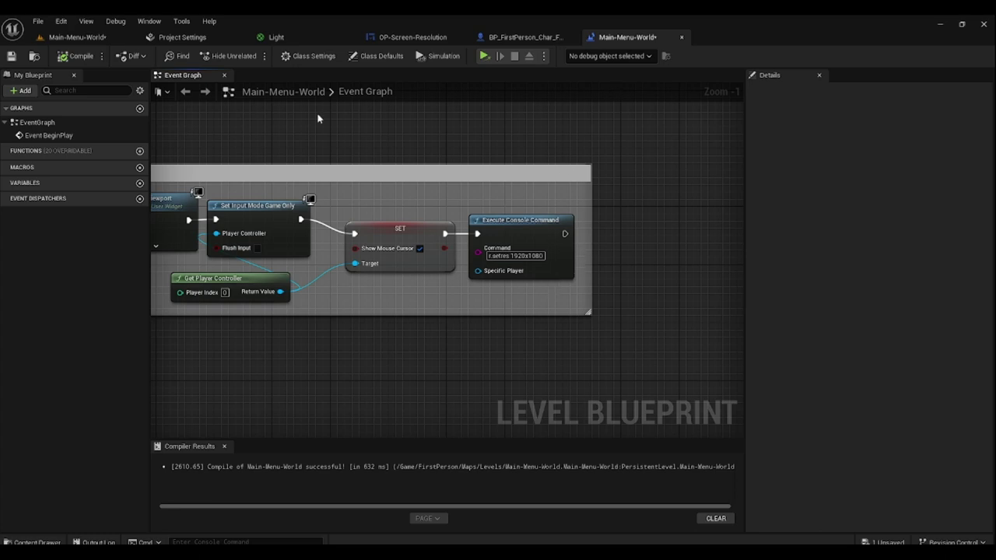
left_click(11, 58)
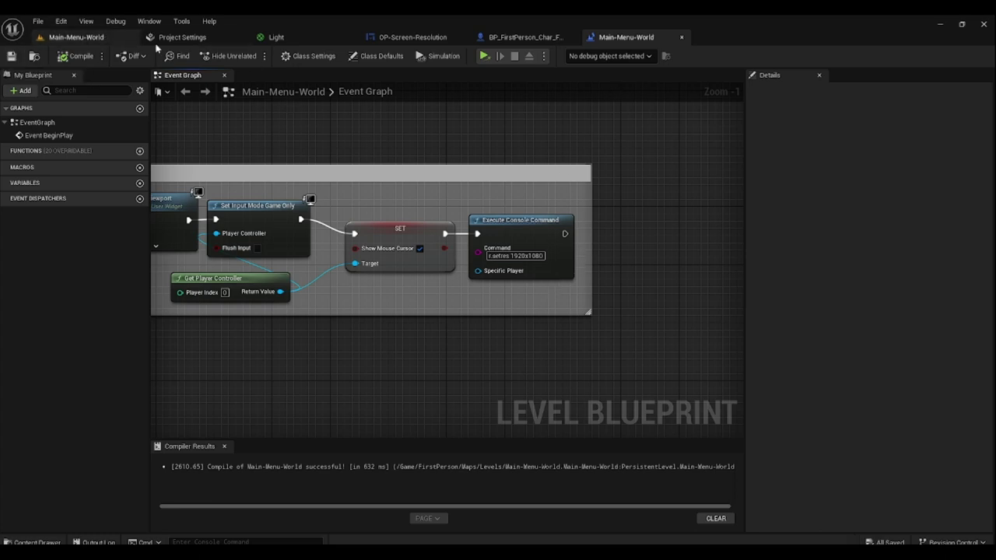
- Close the level blueprint and survey the character graph's Object Pick Up Loop, Interact and Leaning comments
left_click(681, 38)
right_click_drag(372, 276, 448, 332)
scroll(448, 332, "up", 3)
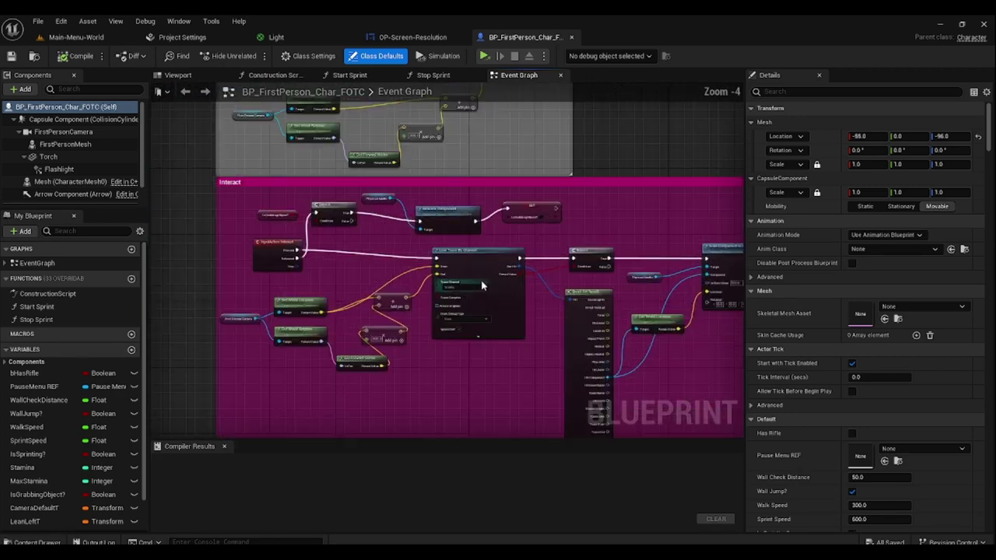
right_click_drag(293, 199, 322, 355)
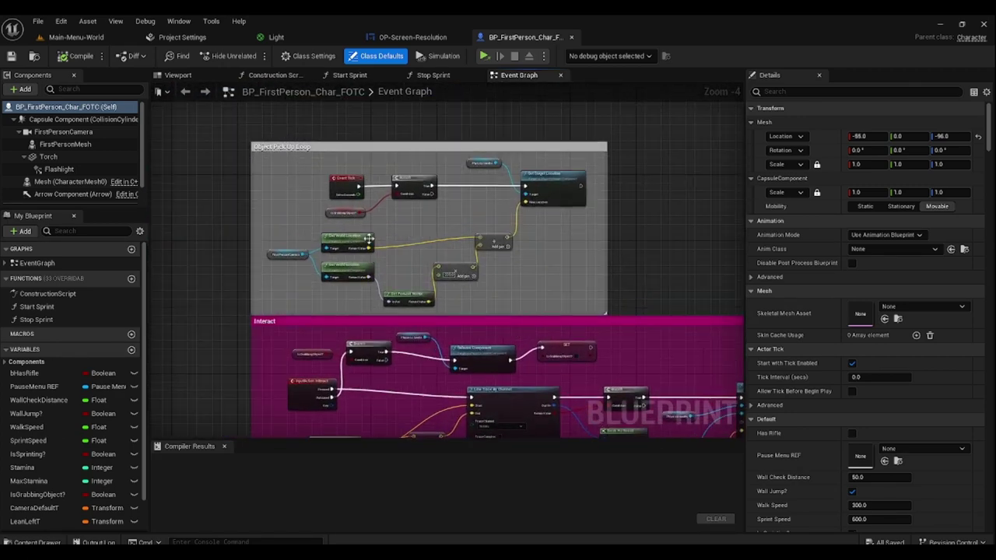
scroll(478, 323, "down", 1)
right_click_drag(477, 323, 365, 286)
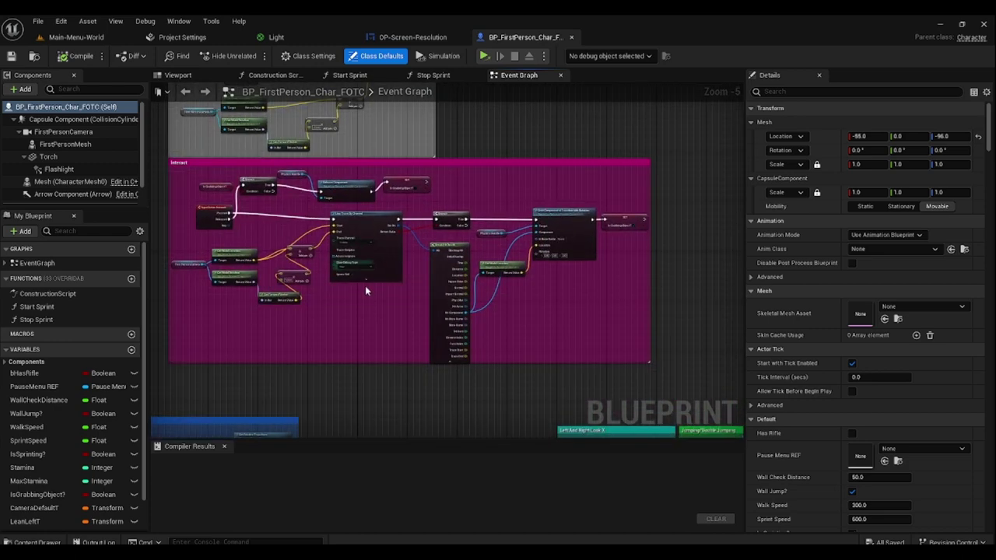
right_click_drag(379, 335, 507, 207)
scroll(417, 242, "up", 1)
right_click_drag(315, 245, 410, 280)
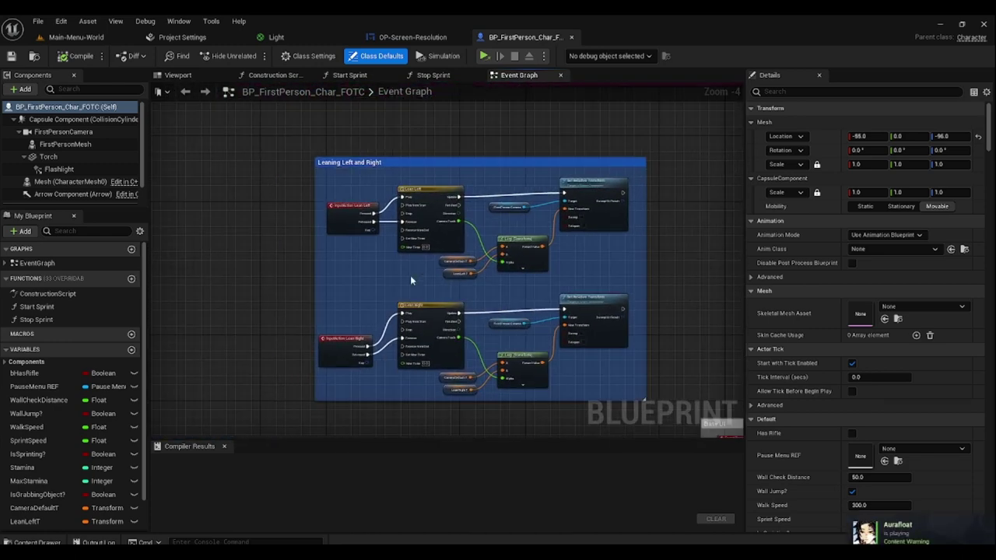
- Narrow the Red Vision comment box by dragging its right edge left
scroll(578, 266, "down", 3)
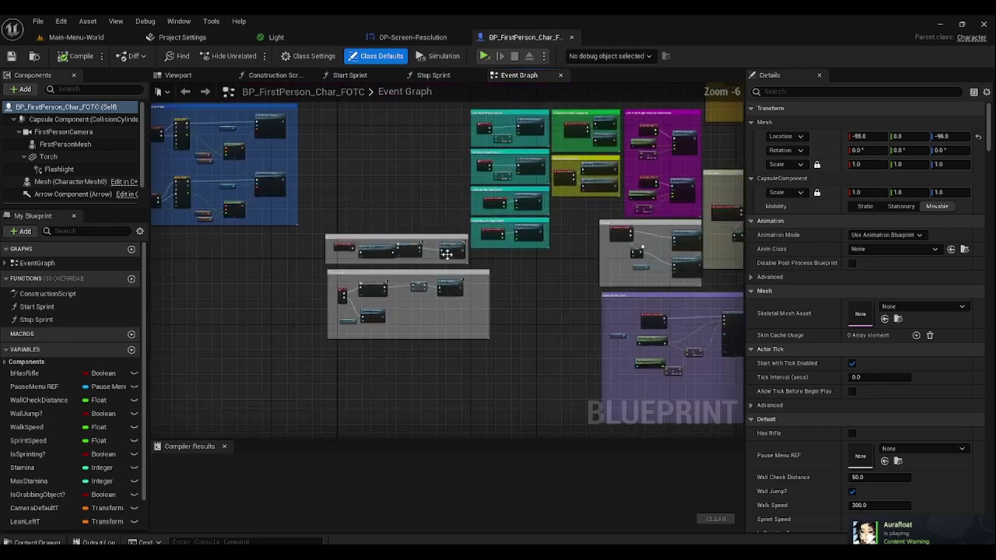
scroll(504, 278, "up", 3)
right_click_drag(549, 286, 516, 249)
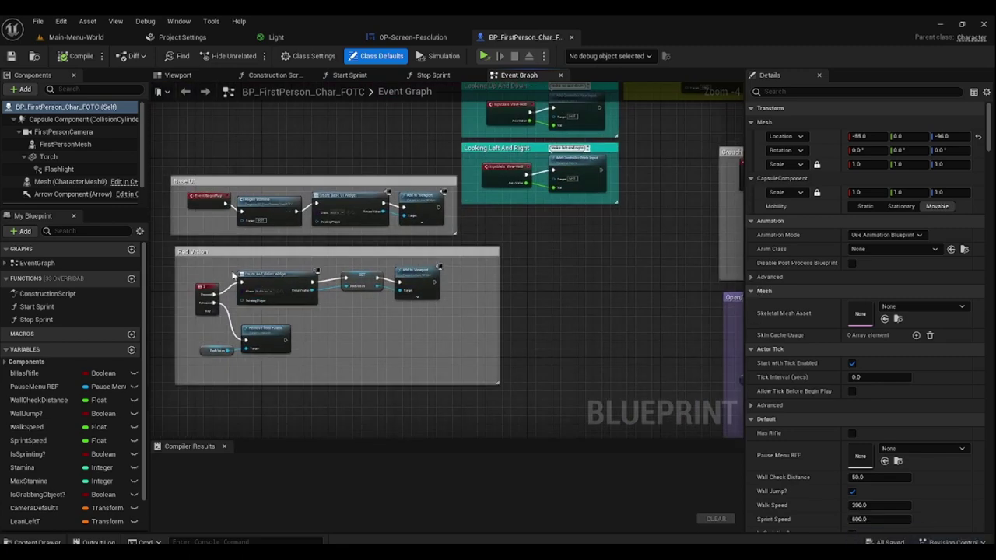
scroll(410, 274, "up", 2)
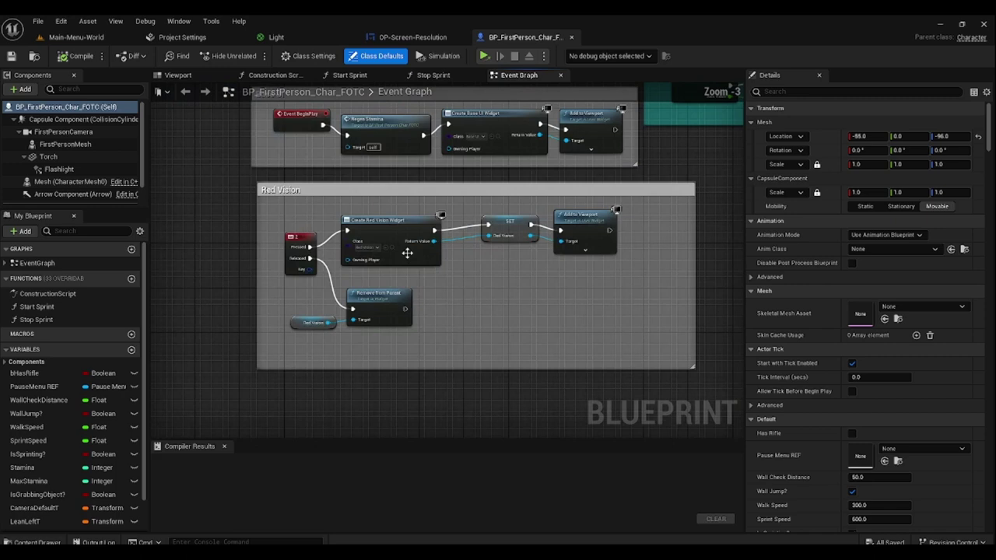
scroll(426, 318, "down", 1)
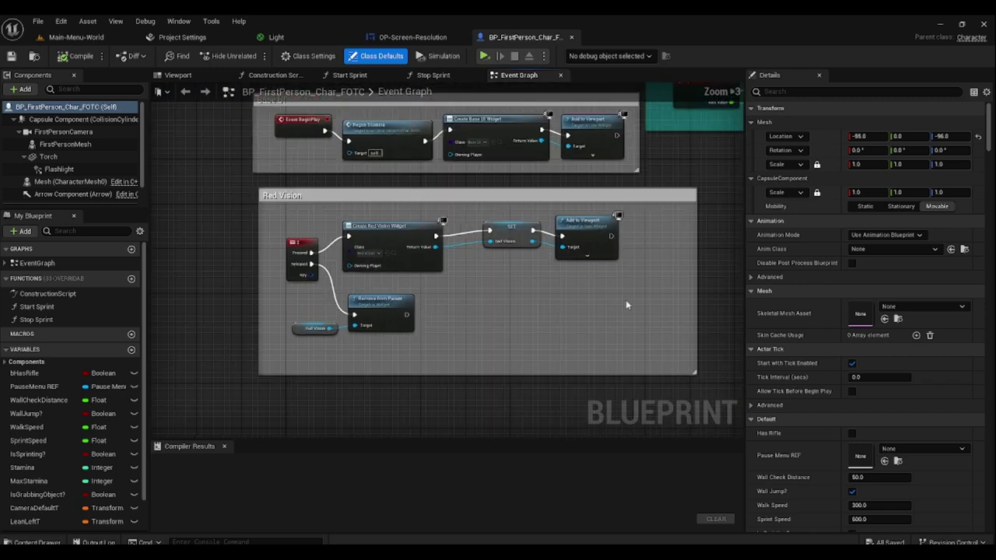
left_click_drag(696, 260, 628, 251)
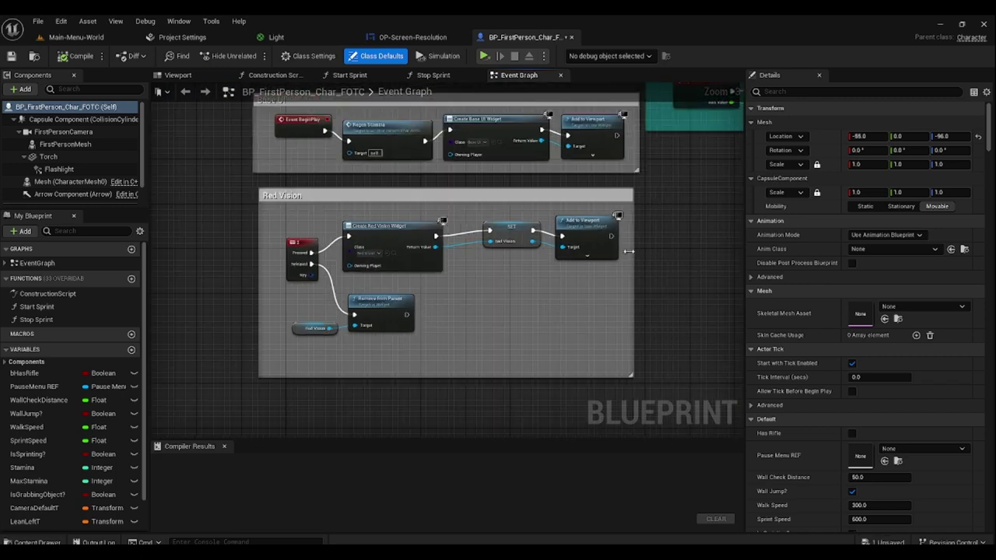
- Survey the Sprinting Function and Pause Selection comments, including the Branch and Is Game Paused nodes
scroll(693, 243, "down", 2)
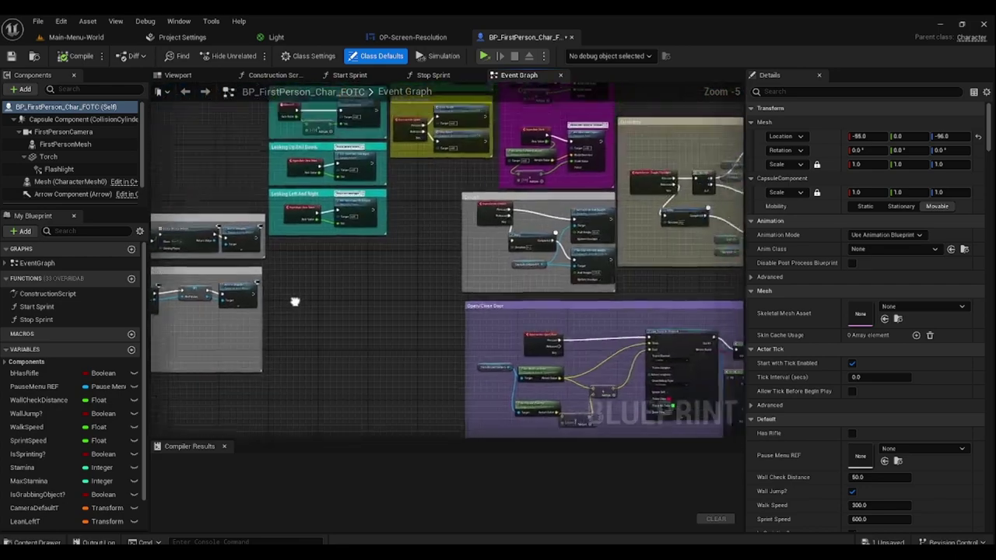
right_click_drag(293, 295, 350, 327)
scroll(365, 276, "up", 2)
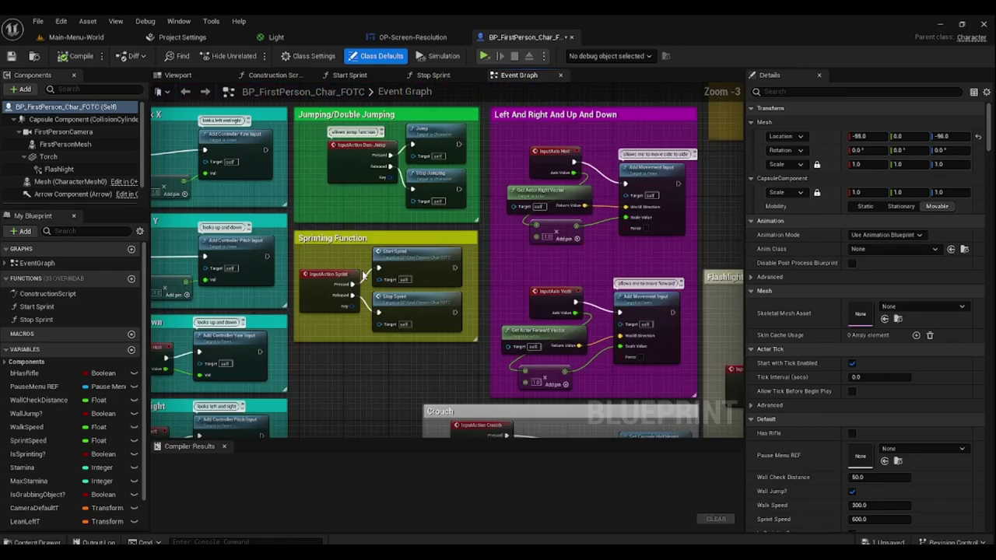
right_click_drag(364, 276, 437, 328)
right_click_drag(291, 293, 220, 305)
scroll(221, 305, "down", 2)
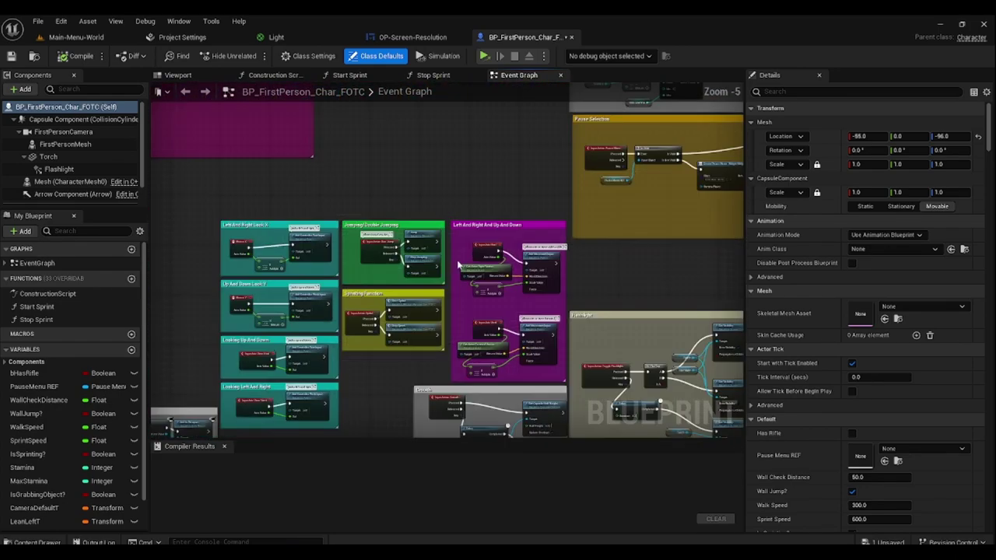
right_click_drag(545, 311, 383, 242)
scroll(317, 318, "up", 3)
right_click_drag(496, 311, 162, 309)
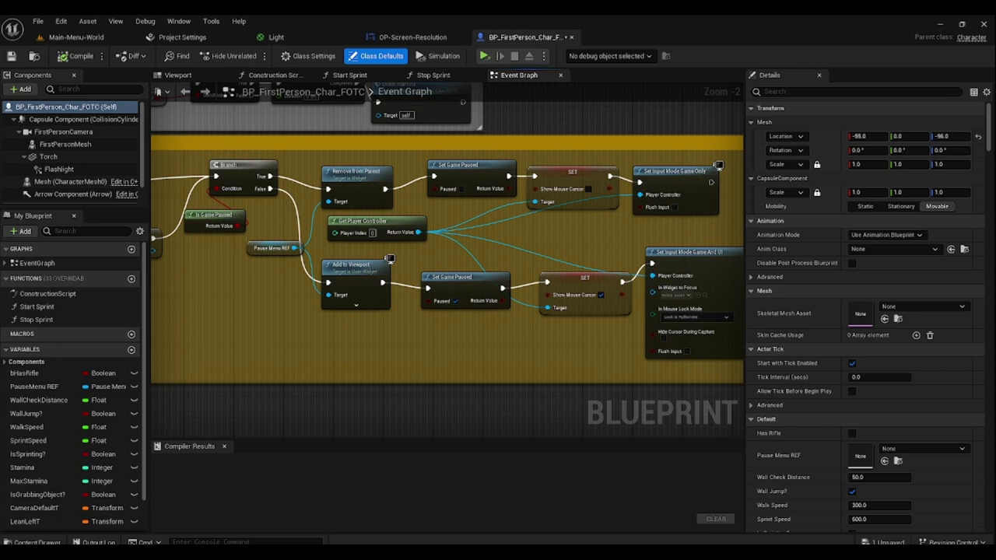
- Review the Flashlight and Open/Close Door comments, then save BP_FirstPerson_Char_FOTC
right_click_drag(389, 259, 263, 338)
scroll(373, 182, "down", 2)
right_click_drag(373, 182, 605, 228)
scroll(391, 326, "up", 1)
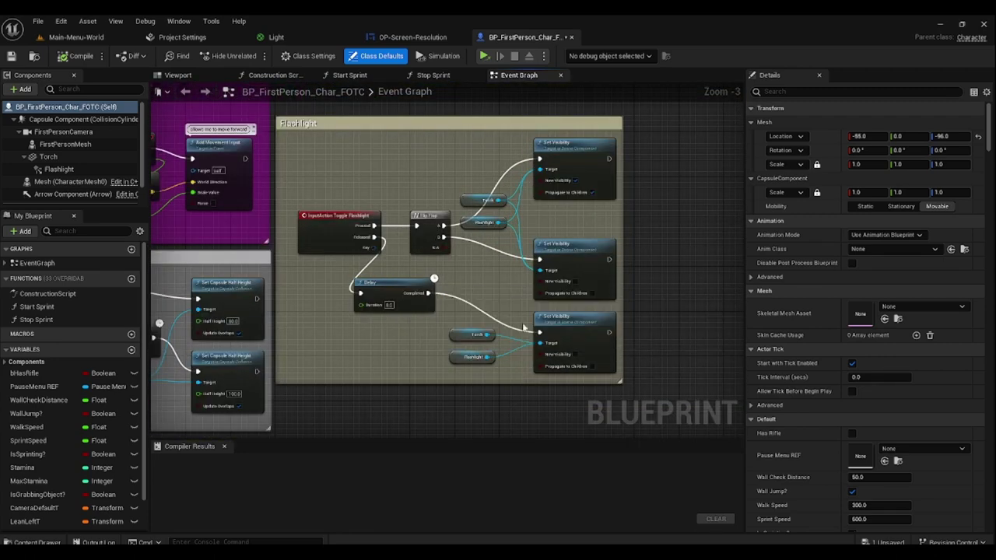
scroll(496, 354, "down", 2)
right_click_drag(497, 354, 440, 280)
scroll(382, 250, "up", 1)
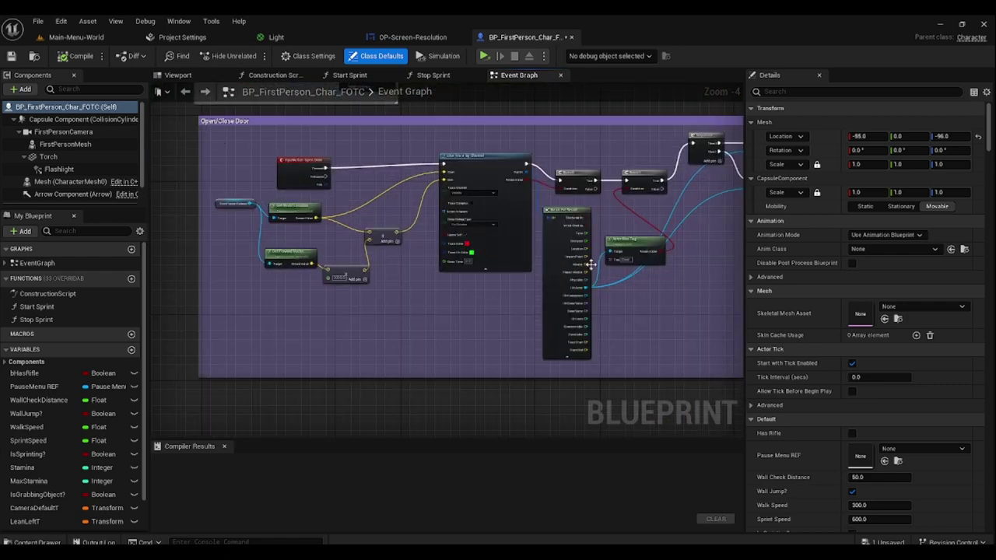
right_click_drag(591, 265, 192, 123)
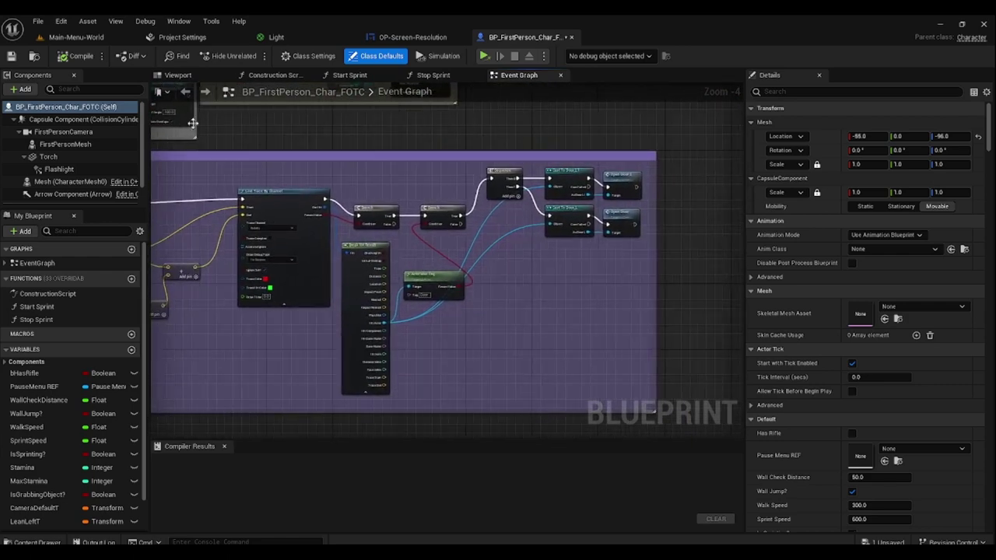
left_click(20, 56)
- Close the character blueprint and browse the Surfaces and UI folders in the Content Browser
left_click(572, 37)
left_click(76, 36)
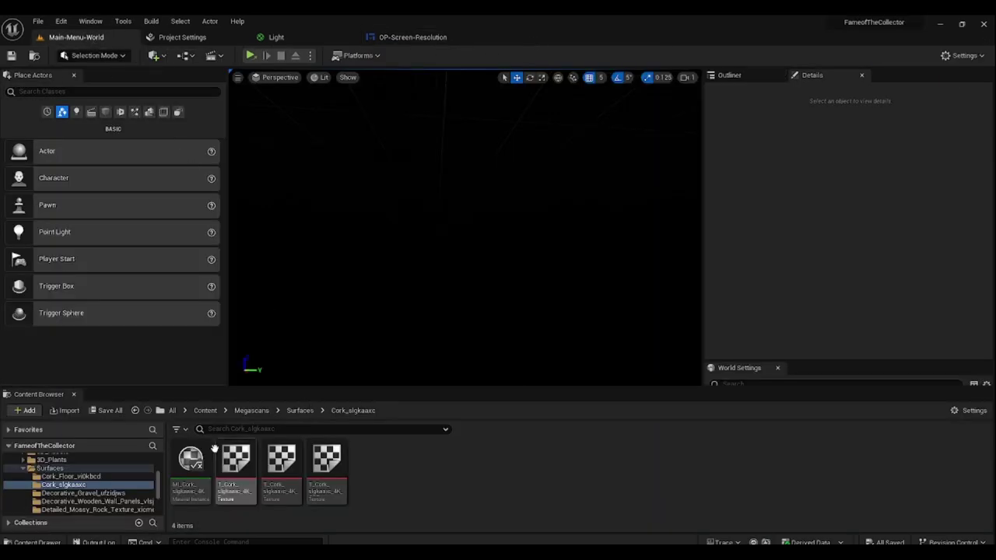
scroll(54, 486, "up", 1)
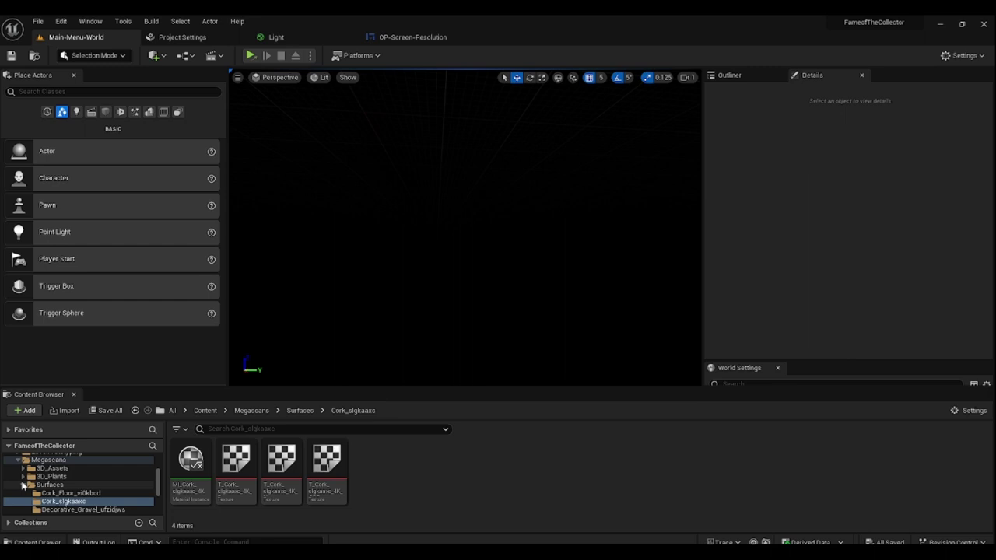
left_click(24, 485)
scroll(79, 507, "down", 2)
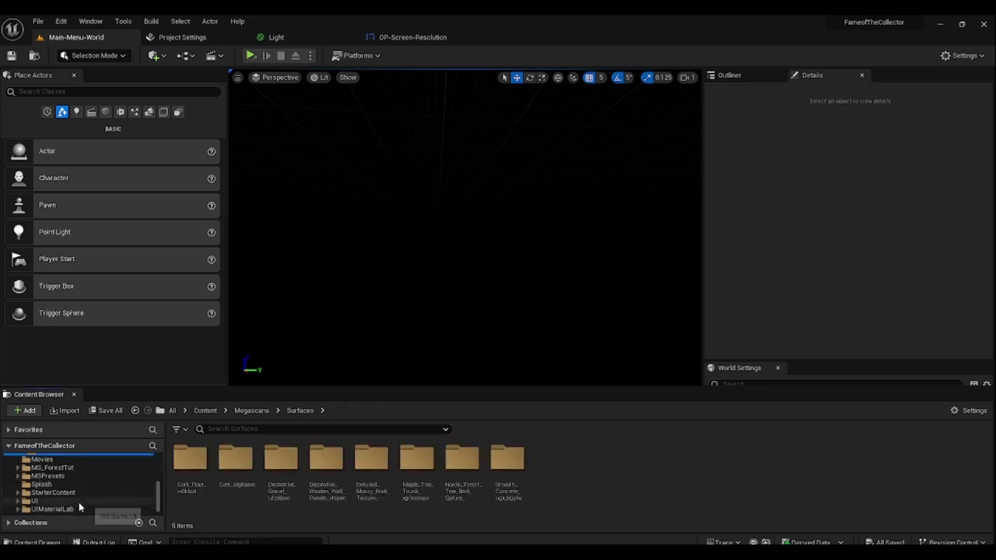
left_click(35, 501)
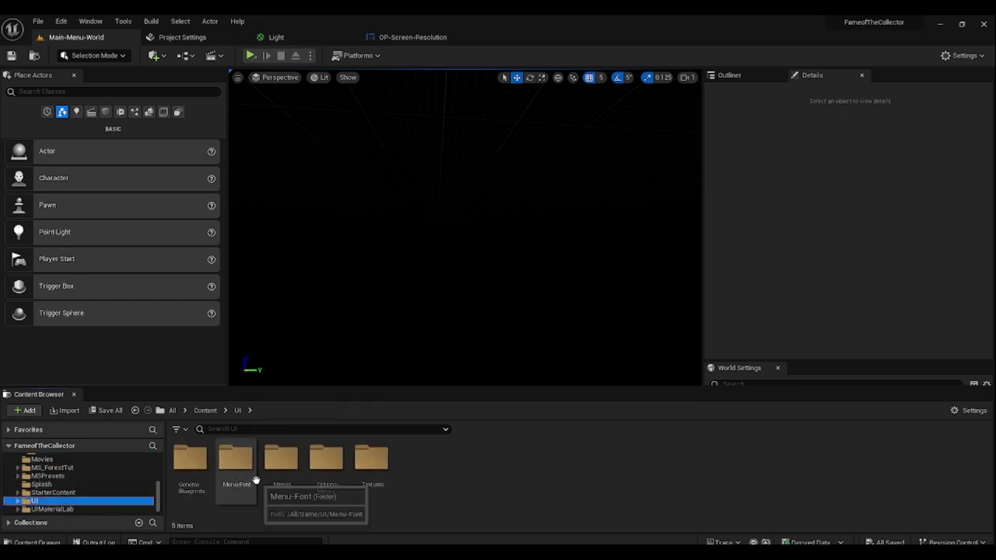
- Go to the top-level Content folder and open its empty Assets folder
scroll(68, 502, "up", 6)
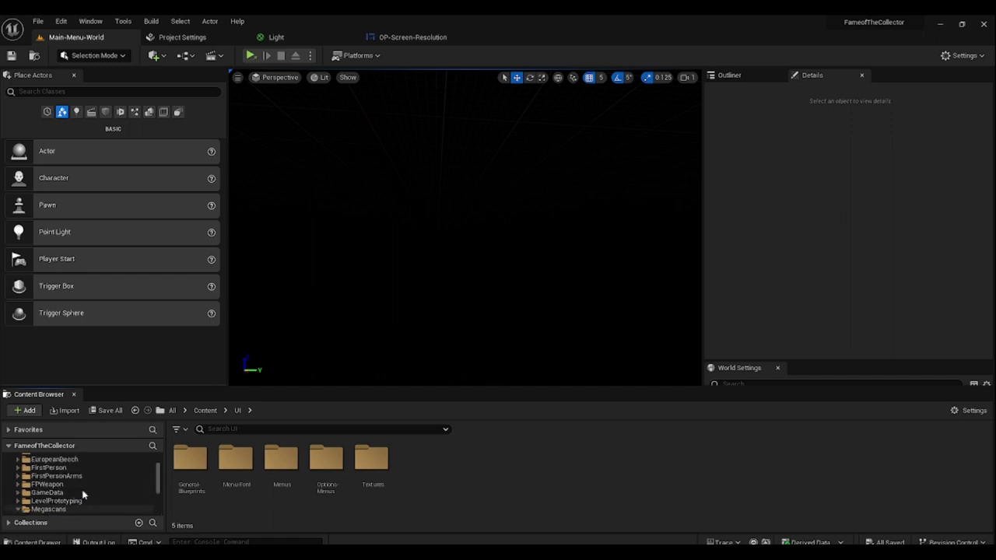
left_click(37, 467)
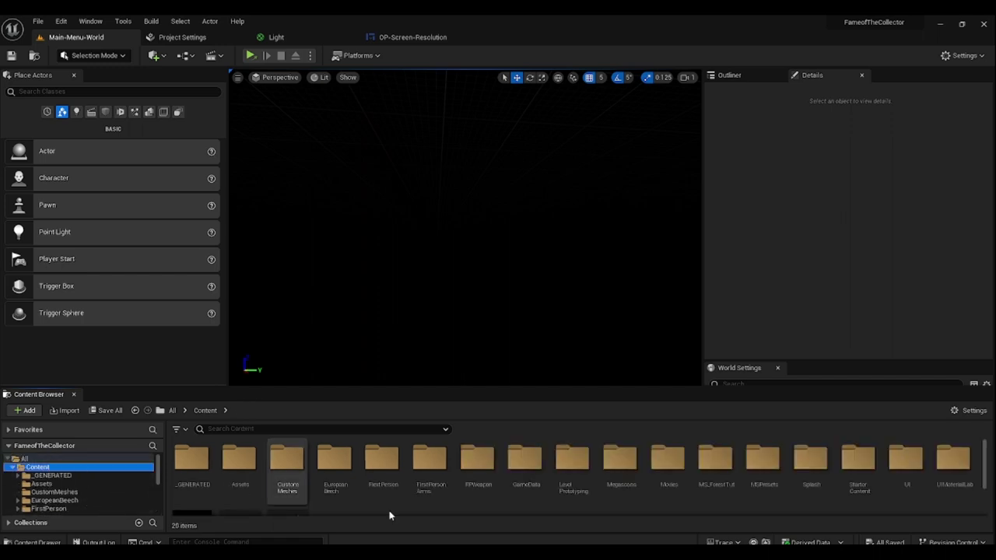
scroll(301, 480, "down", 3)
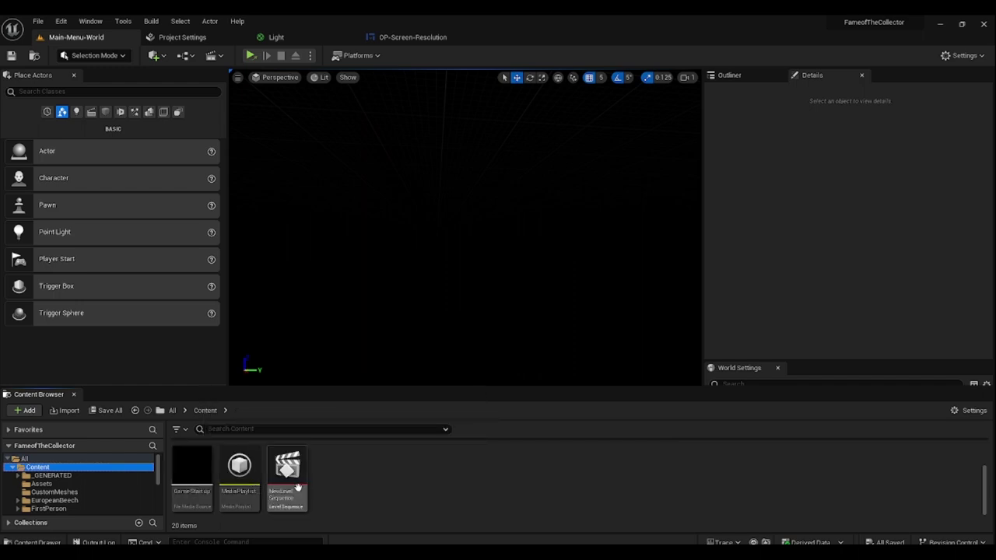
scroll(314, 499, "up", 3)
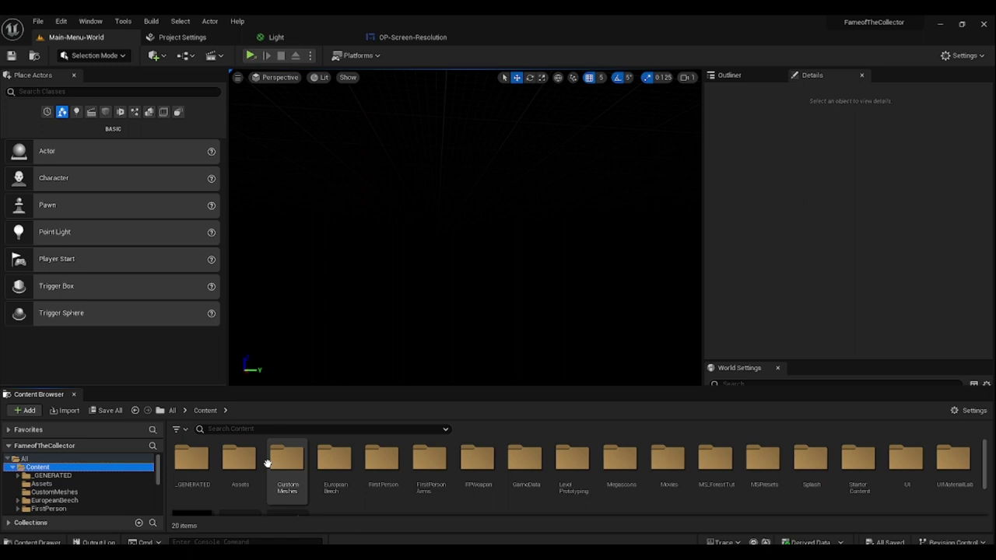
double_click(239, 466)
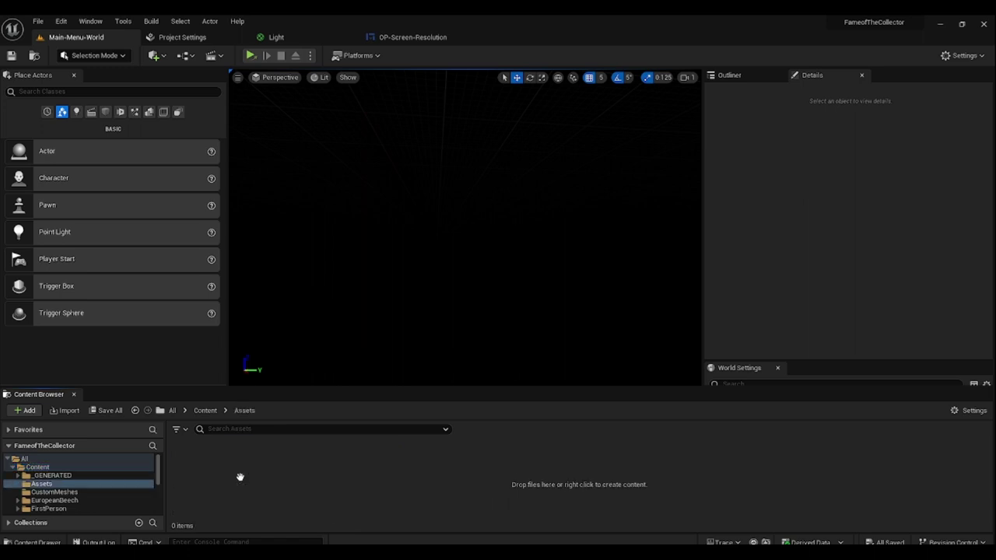
- Browse the UI folder, then UIMaterialLab and its Materials subfolder
left_click(205, 411)
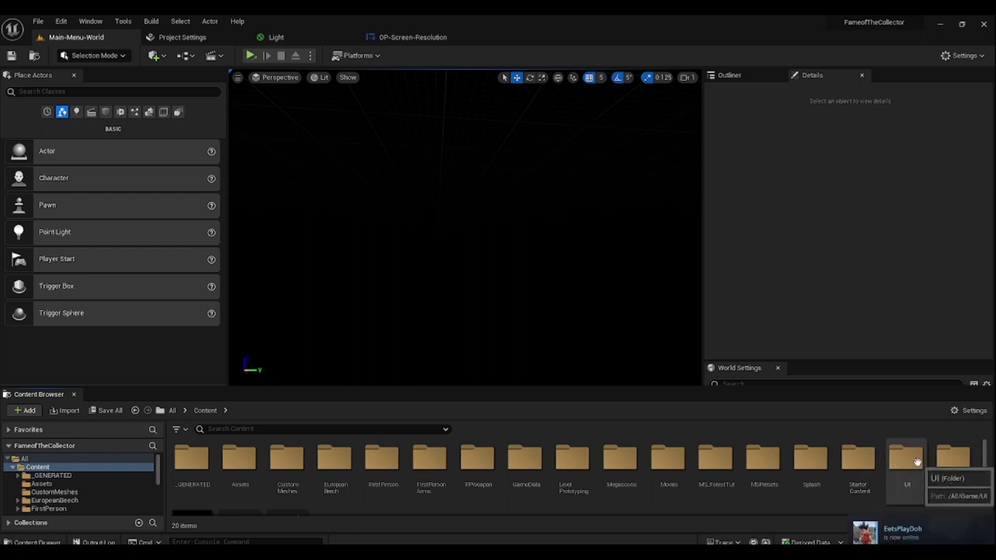
double_click(907, 483)
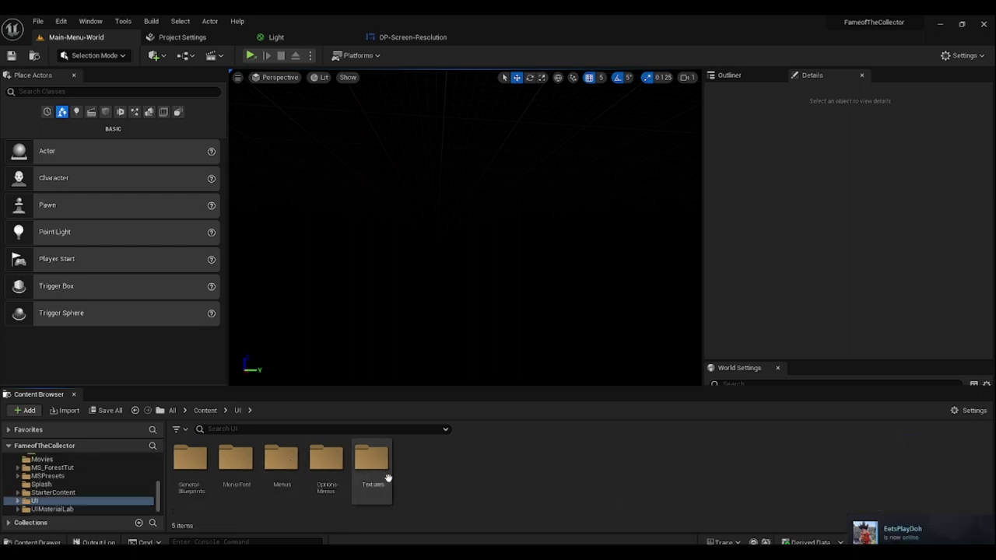
left_click(205, 410)
double_click(953, 462)
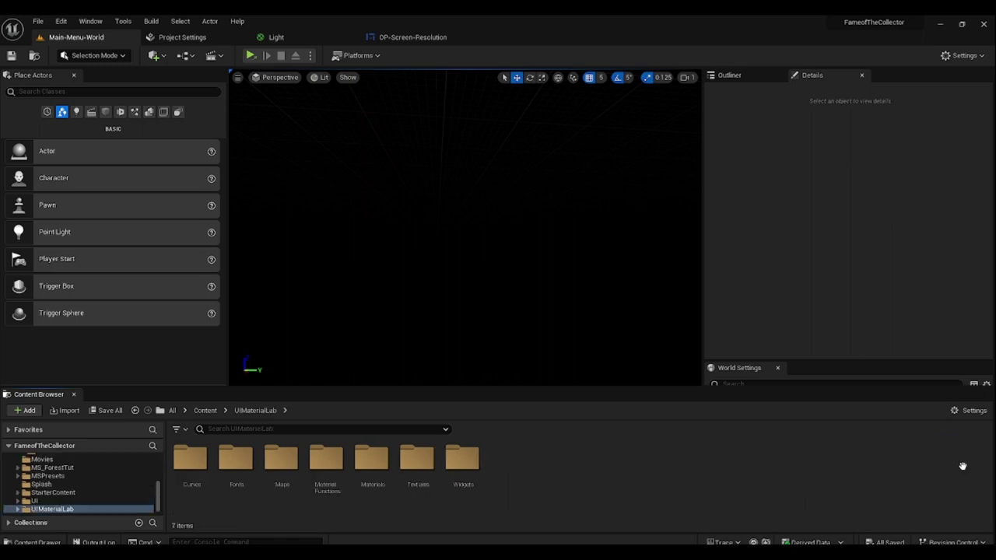
double_click(369, 471)
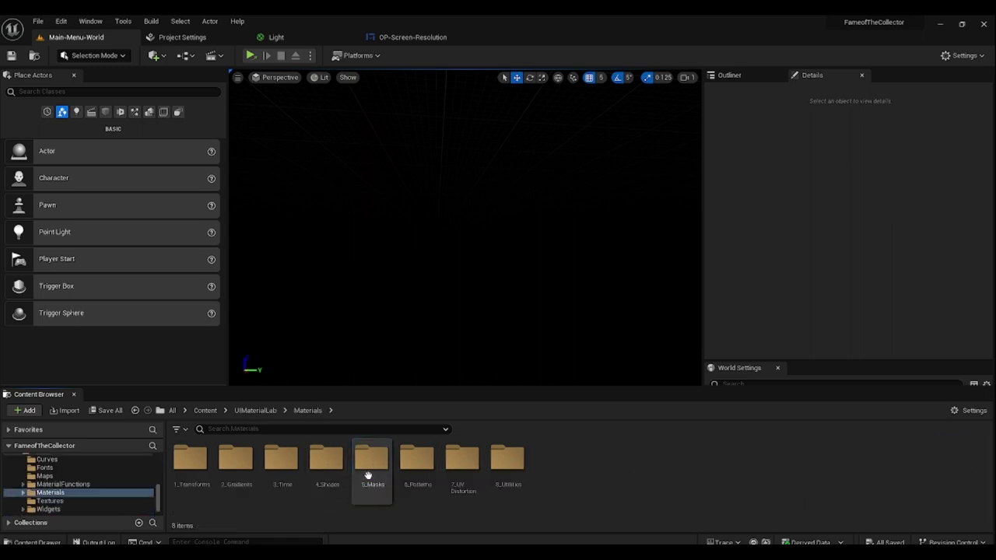
left_click(257, 410)
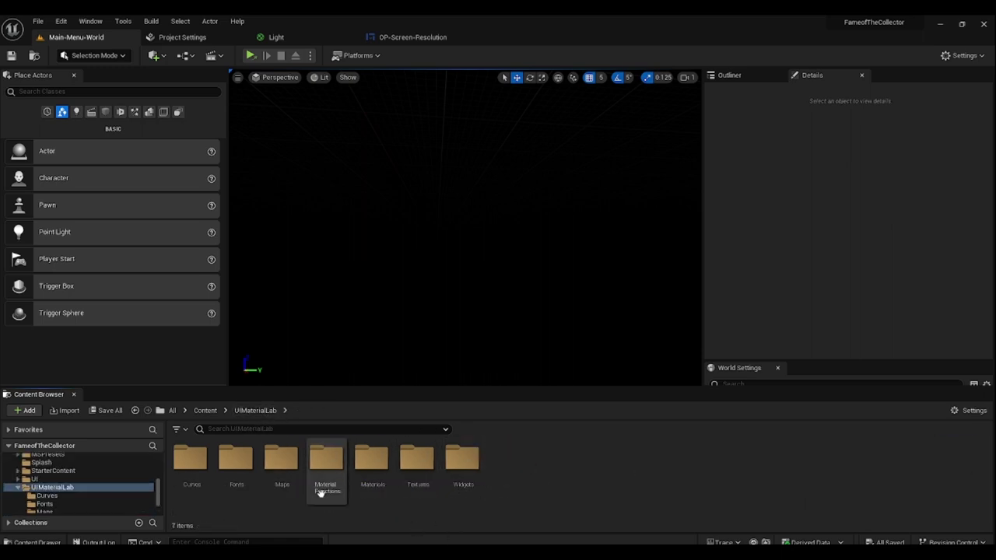
- Go into UIMaterialLab > Widgets > Components and select the About widget blueprint
double_click(463, 478)
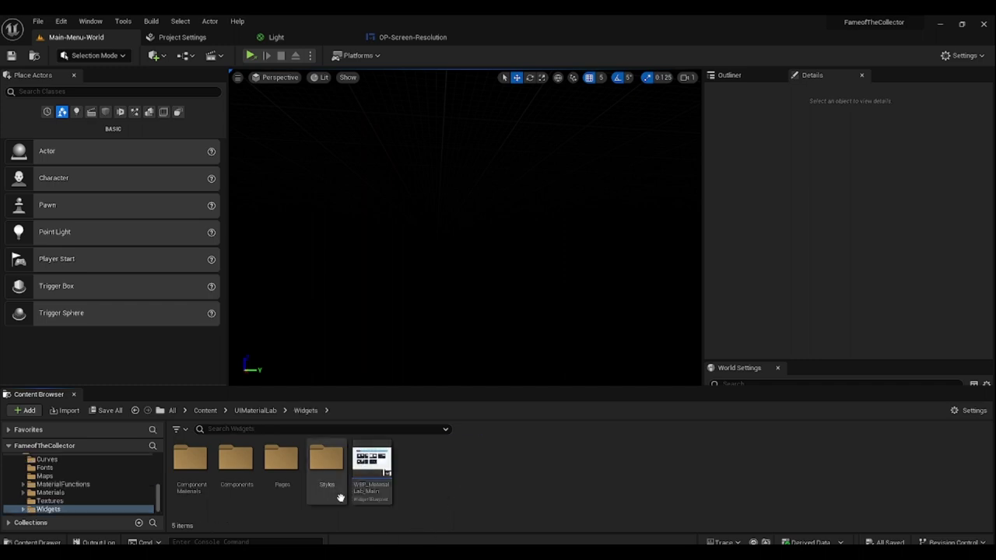
double_click(283, 476)
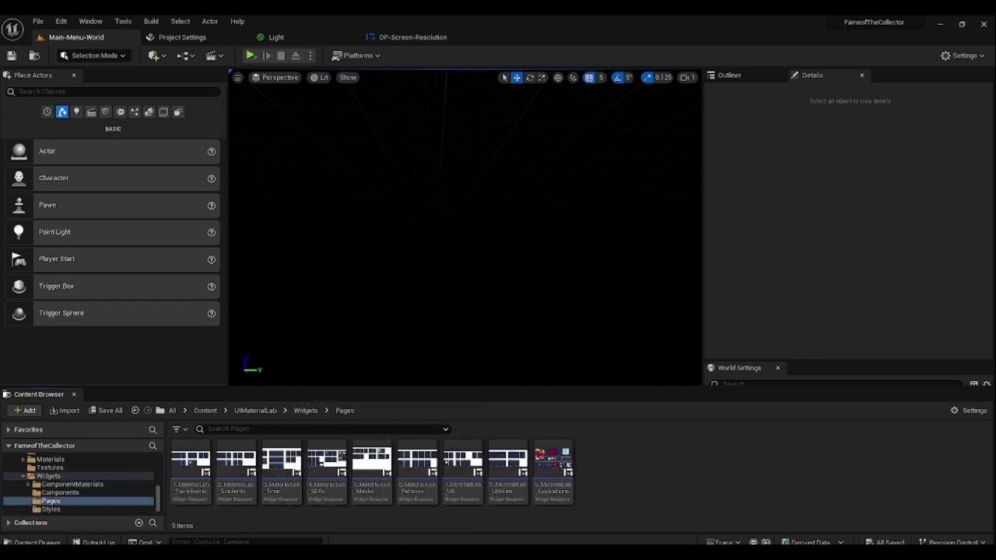
left_click(306, 410)
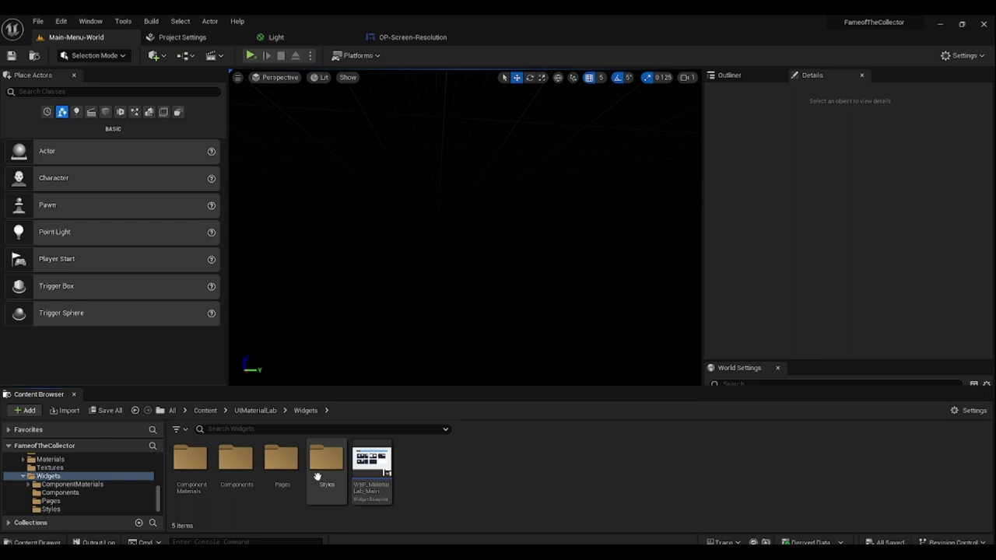
left_click(237, 479)
double_click(236, 479)
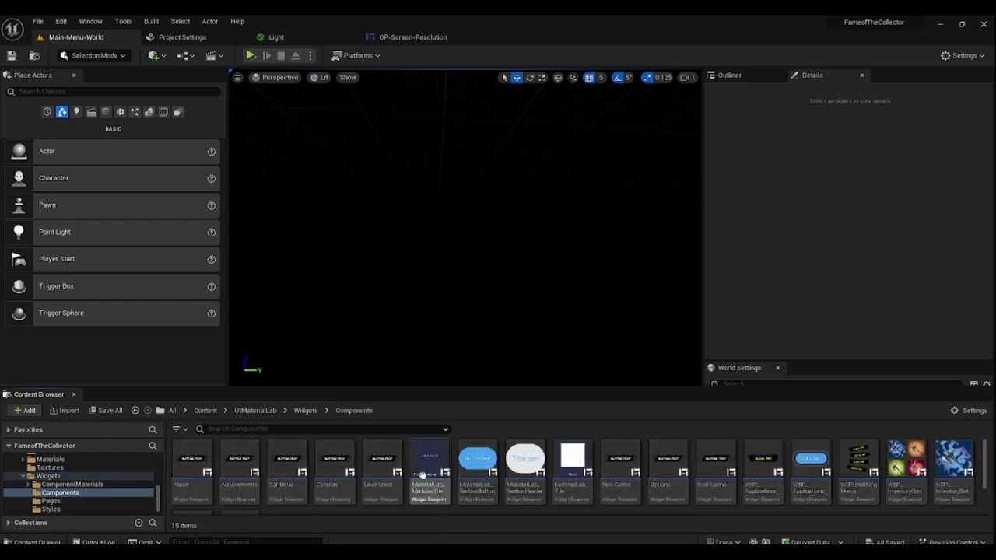
scroll(416, 482, "down", 1)
scroll(351, 482, "up", 1)
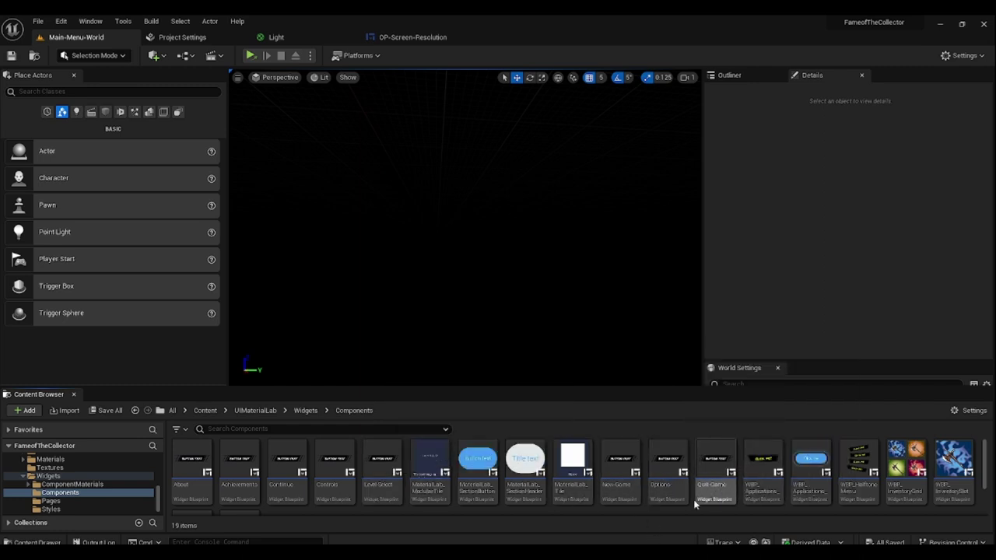
scroll(611, 489, "down", 2)
scroll(268, 486, "up", 2)
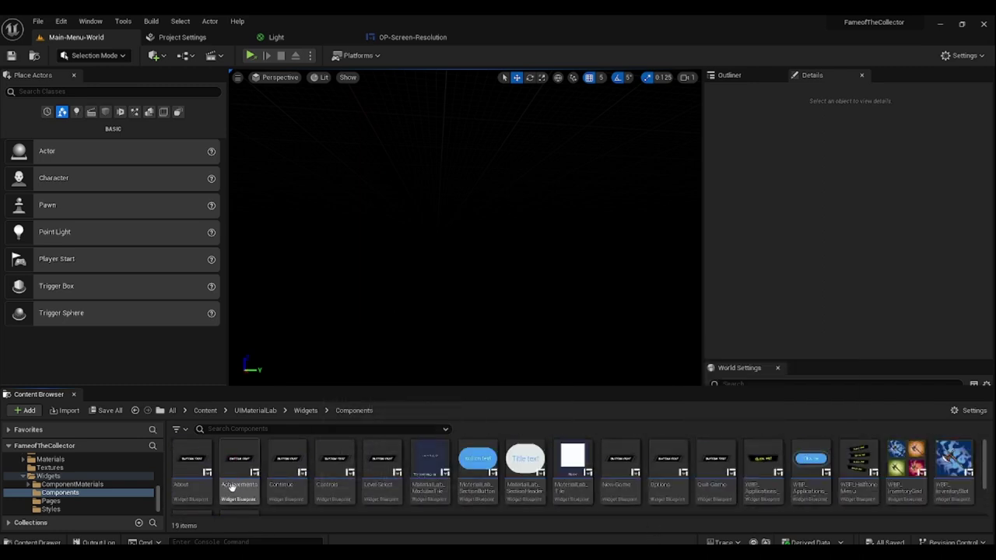
left_click(208, 486)
- Open the About, Achievements, Continue and Controls widget blueprints in their own tabs
double_click(208, 486)
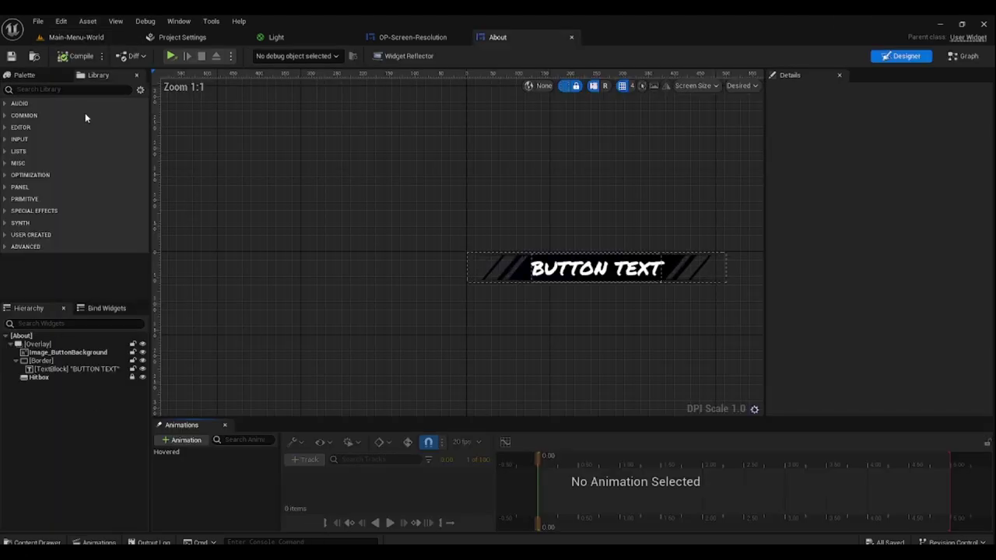
left_click(81, 39)
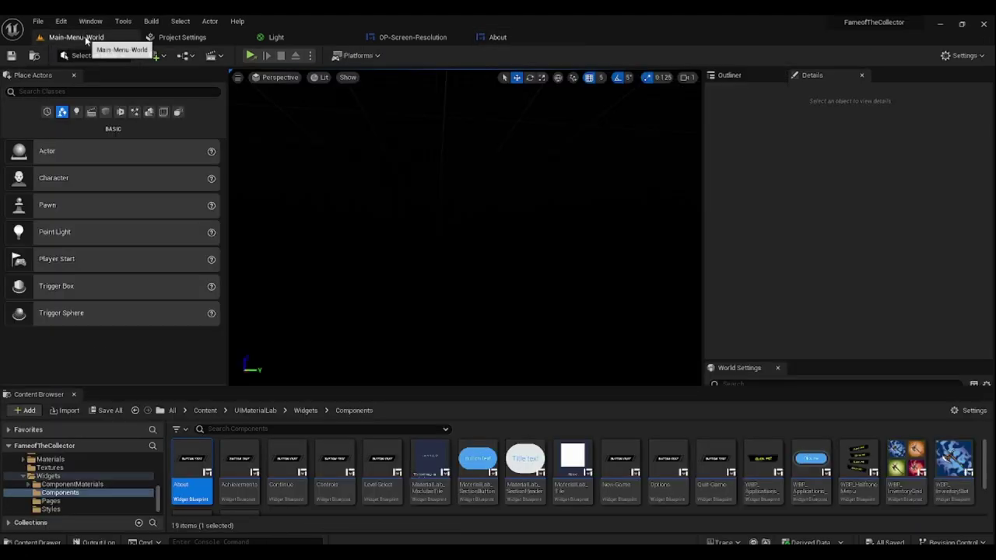
double_click(241, 477)
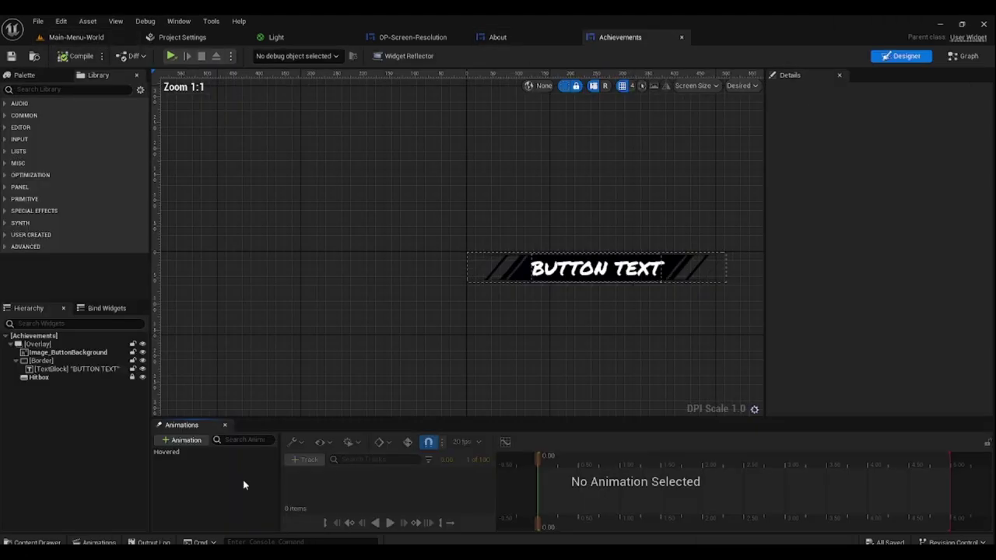
left_click(81, 39)
left_click(284, 474)
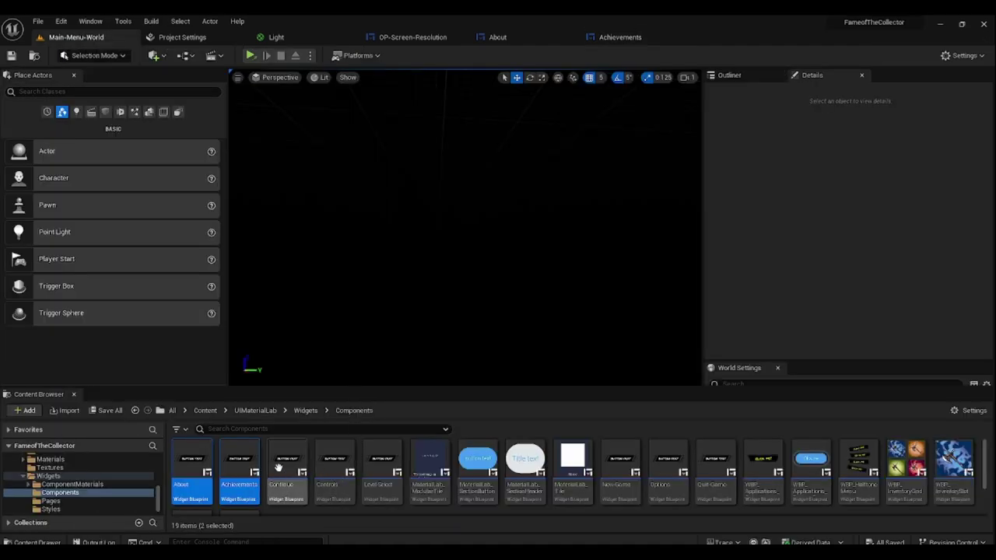
double_click(283, 476)
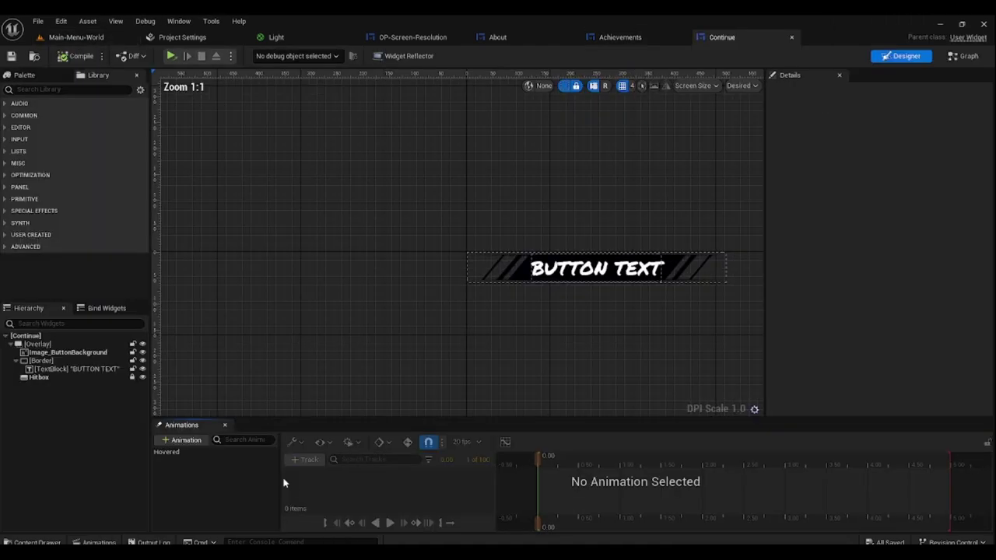
left_click(75, 37)
left_click(331, 476)
double_click(331, 476)
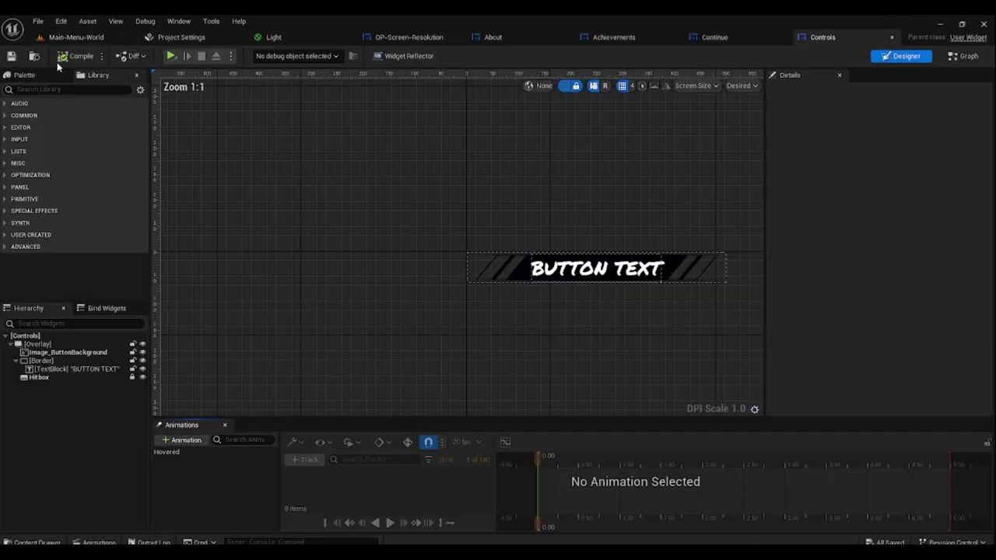
left_click(76, 37)
- Open the Level-Select, New-Game, Options and Quit-Game widget blueprints in their own tabs
double_click(376, 467)
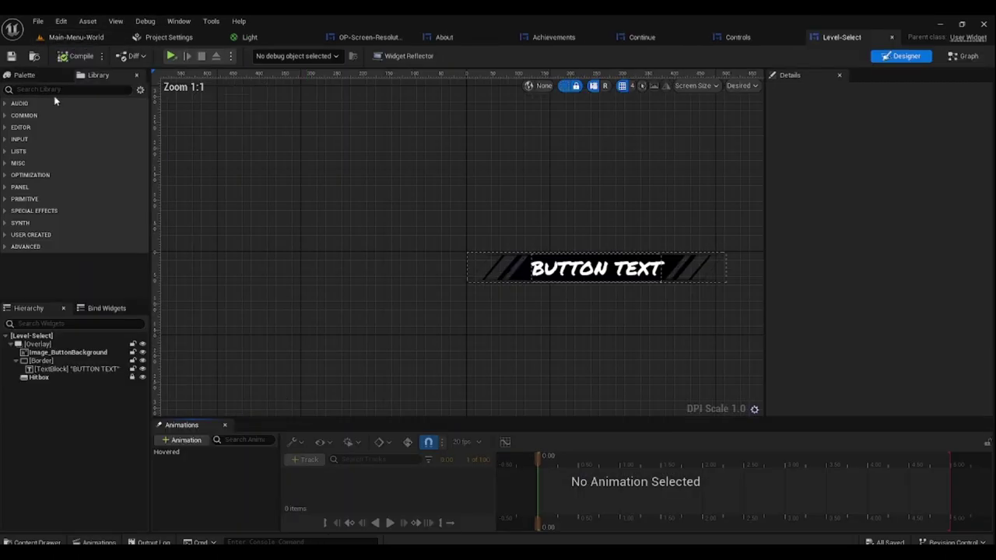
left_click(76, 37)
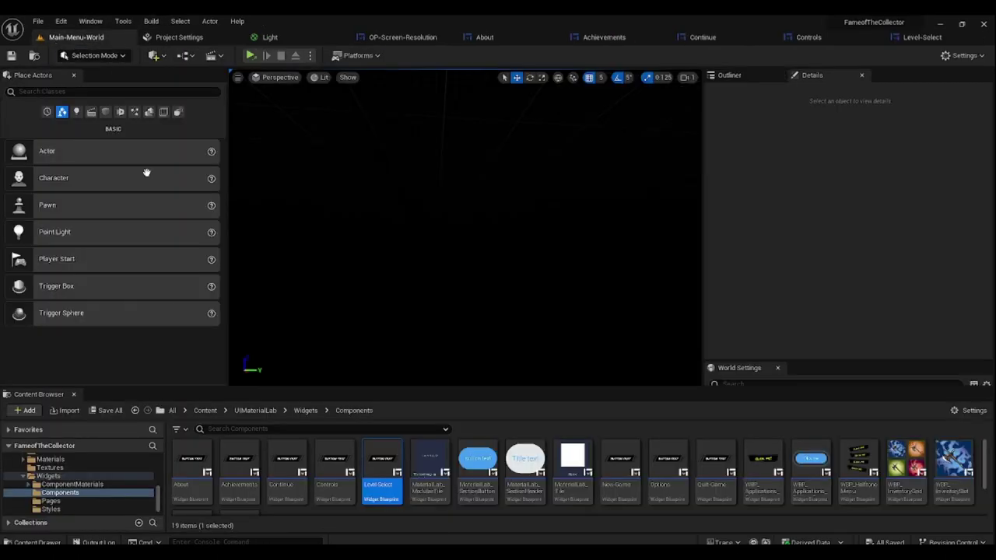
double_click(618, 479)
left_click(71, 36)
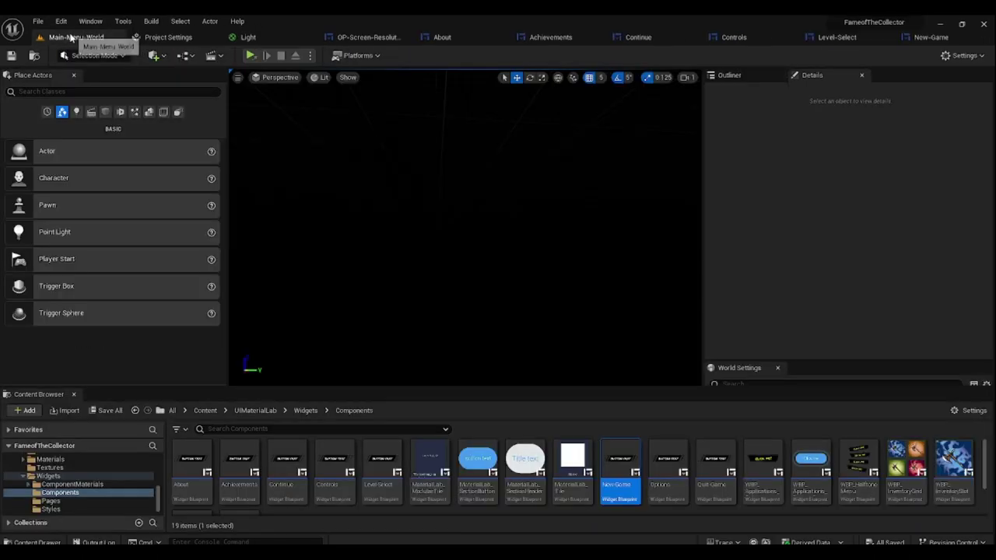
double_click(667, 471)
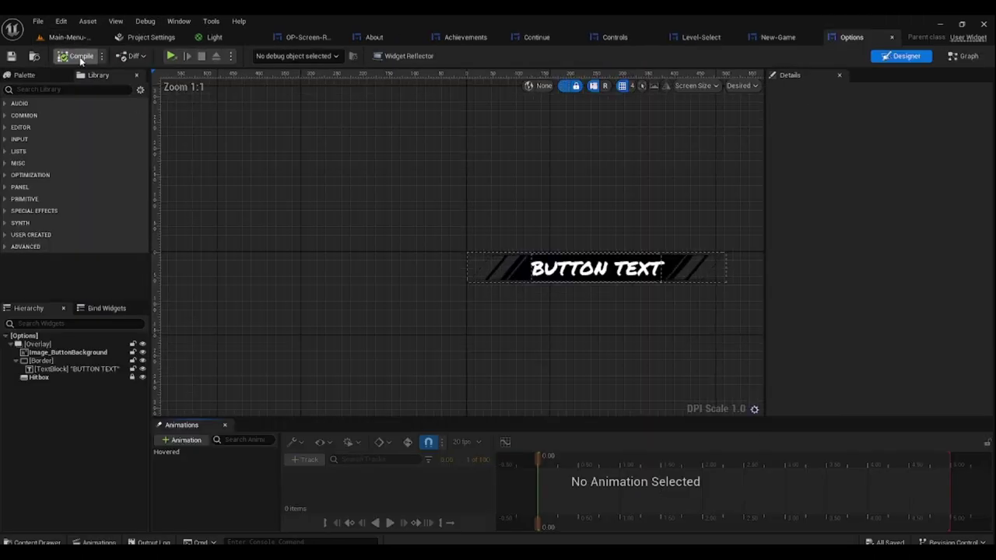
left_click(71, 37)
double_click(709, 473)
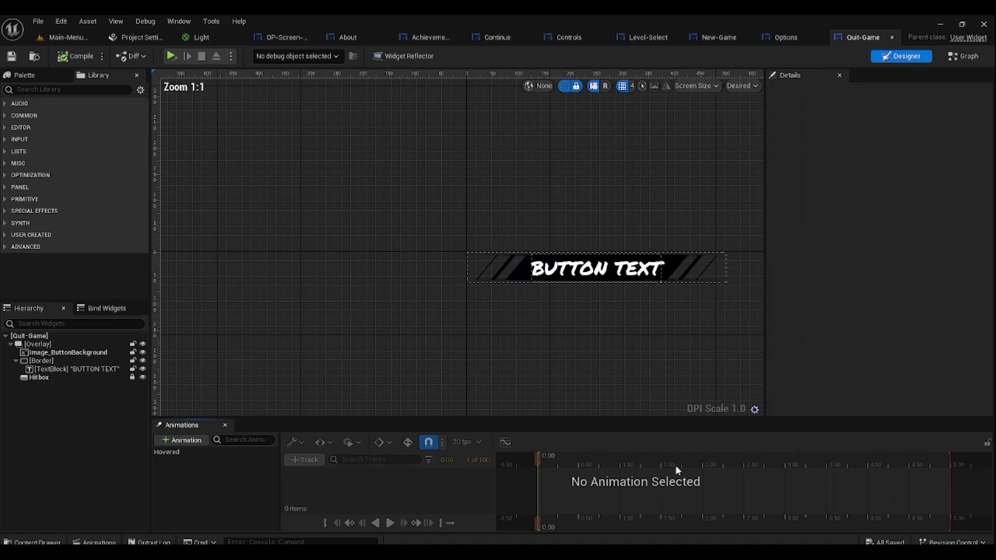
left_click(284, 37)
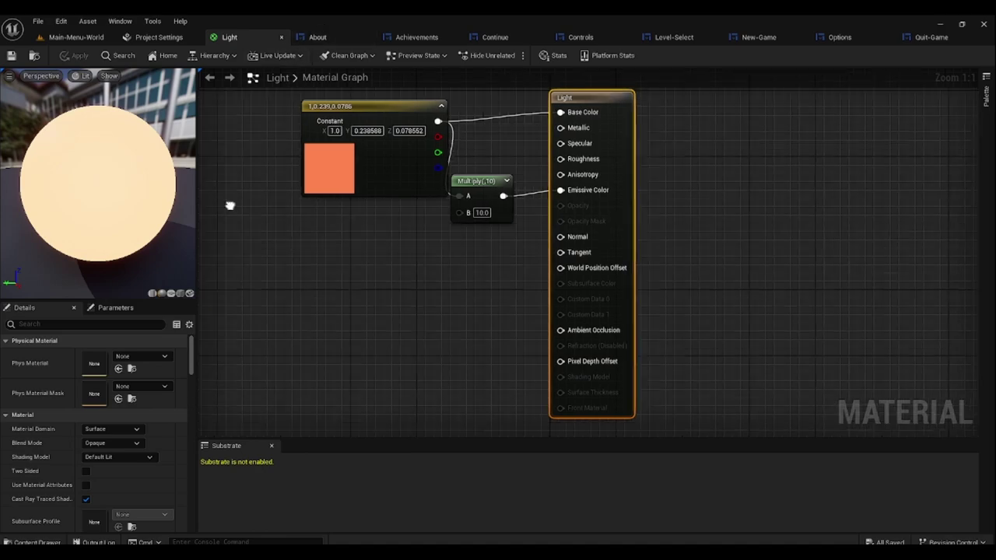
- In the About widget, inspect Image_ButtonBackground and the Hovered animation's tracks
left_click(317, 38)
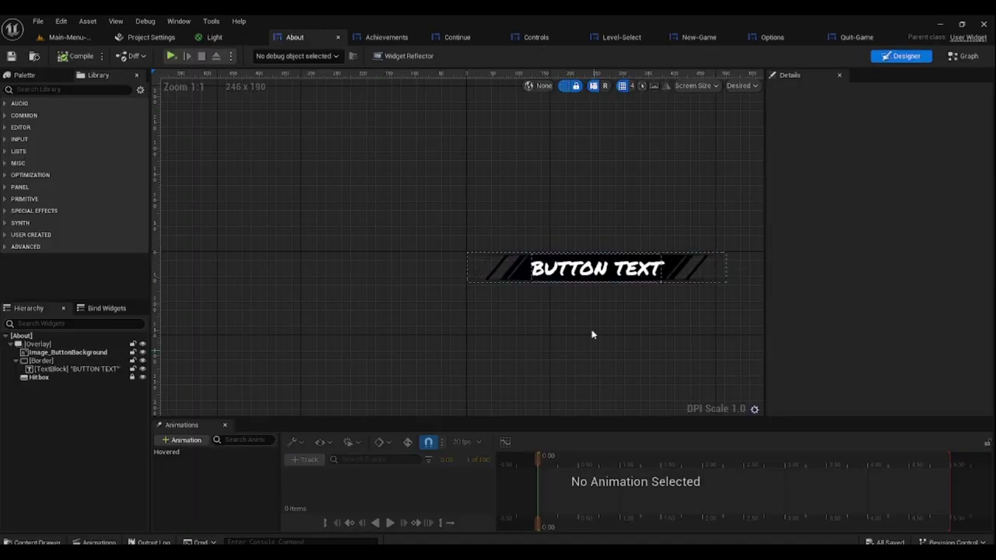
left_click(502, 280)
left_click(180, 453)
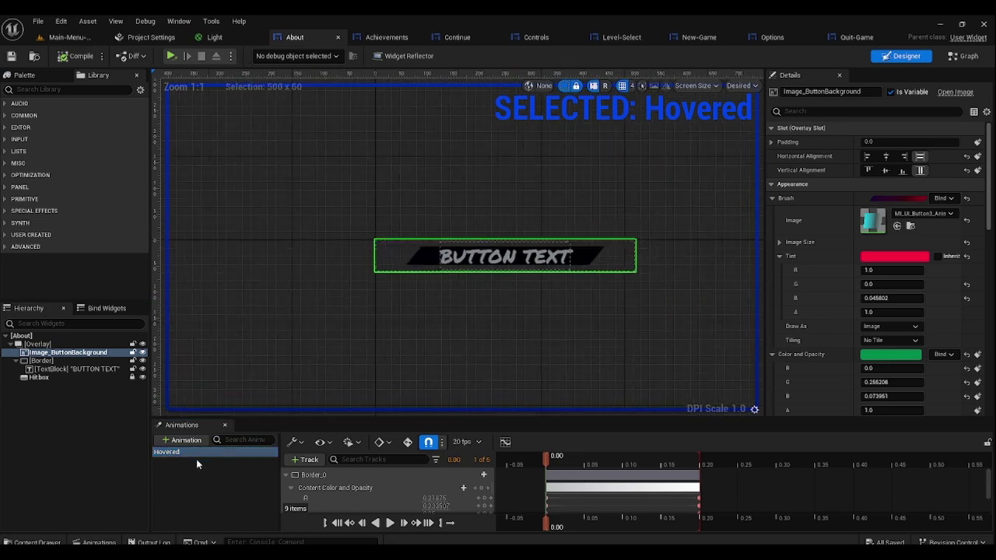
scroll(895, 257, "down", 3)
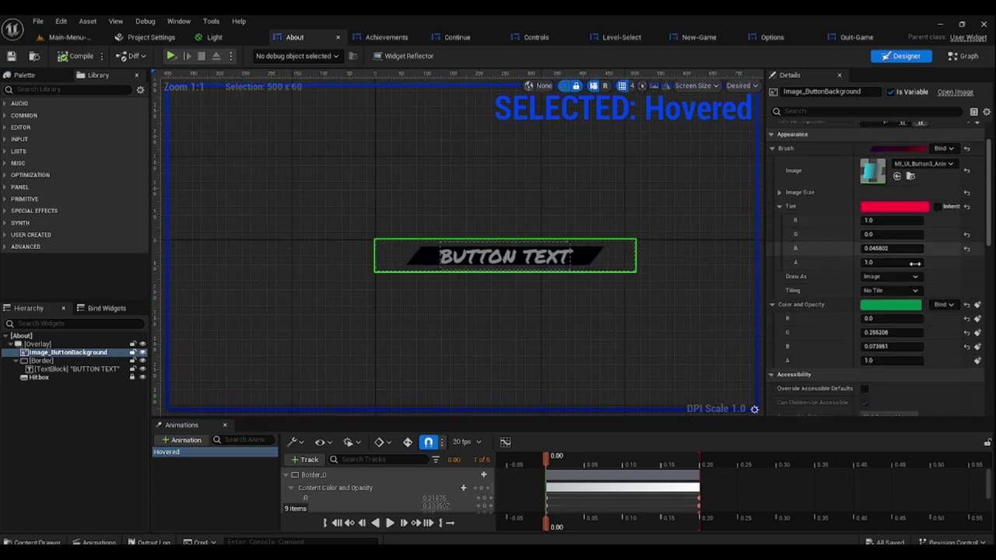
scroll(916, 270, "up", 2)
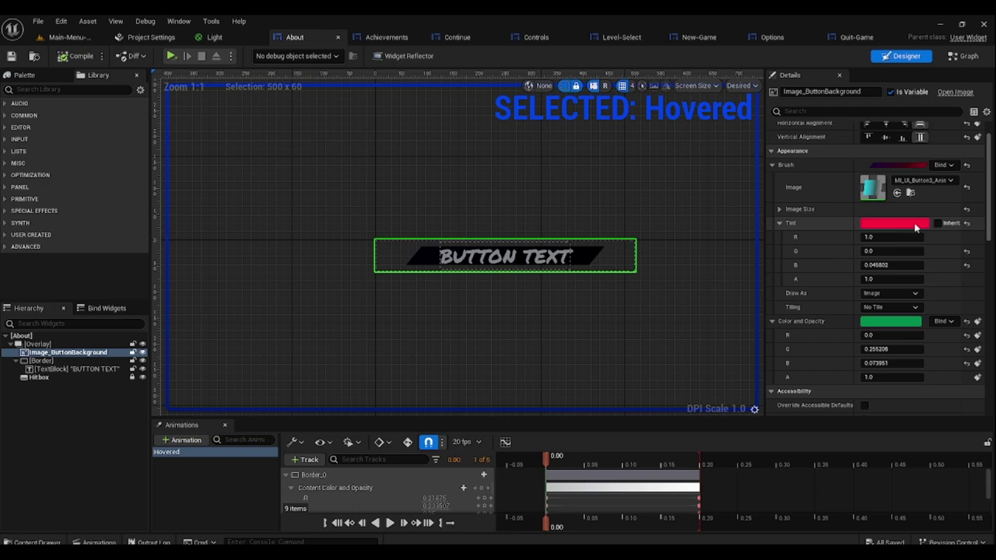
scroll(518, 249, "up", 4)
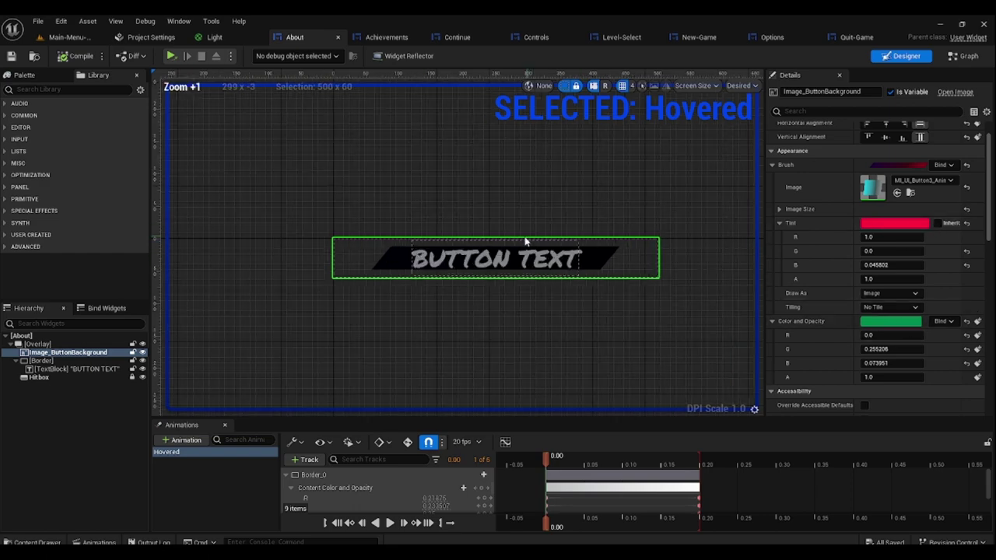
scroll(592, 305, "down", 6)
scroll(895, 315, "down", 10)
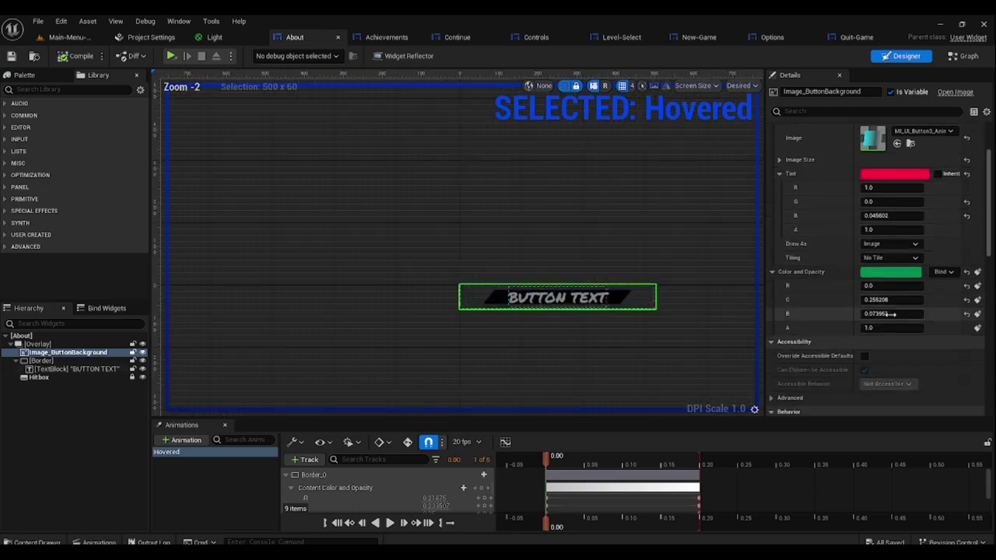
scroll(896, 315, "down", 1)
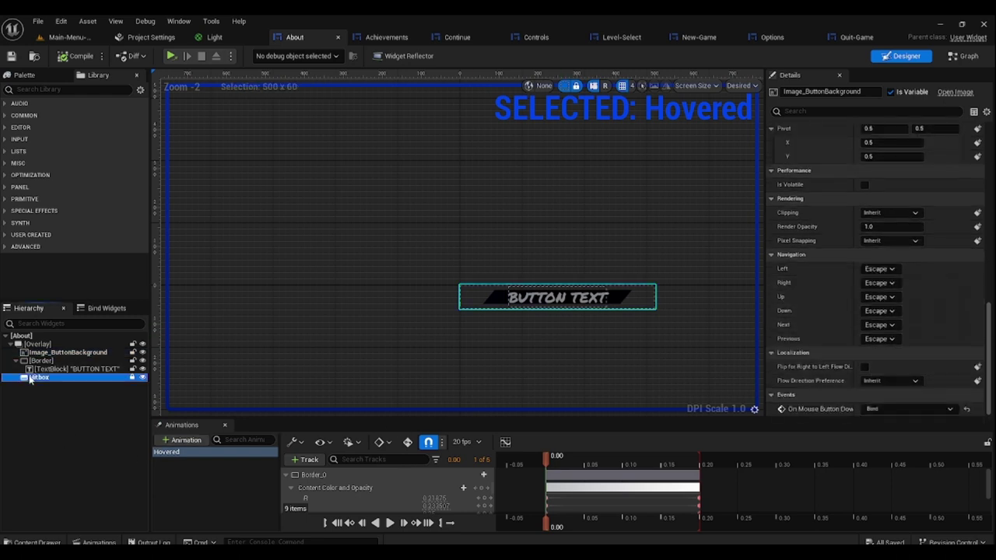
scroll(888, 304, "down", 5)
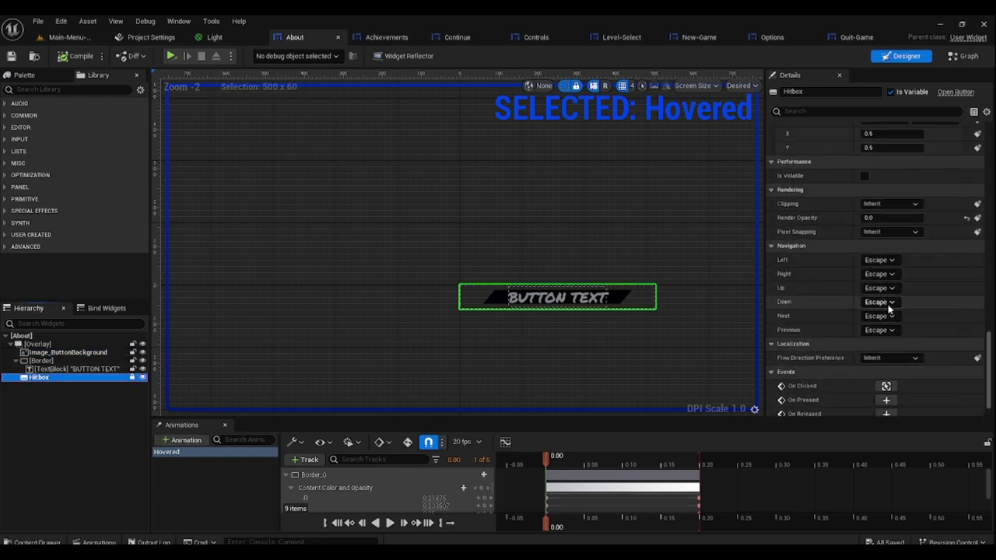
scroll(888, 308, "down", 2)
- Trace Hitbox's On Clicked chain in the Event Graph through to Add to Viewport
left_click(886, 354)
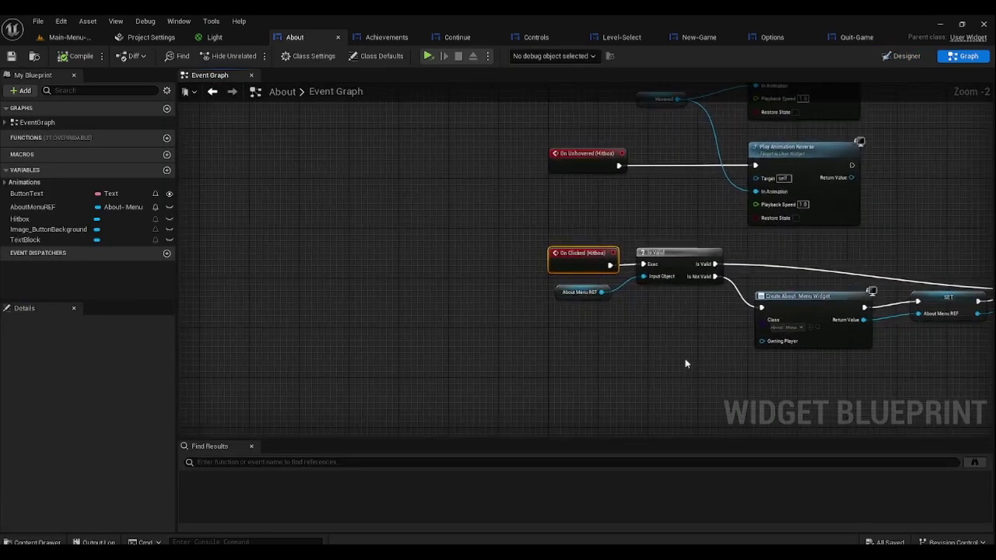
scroll(667, 186, "down", 5)
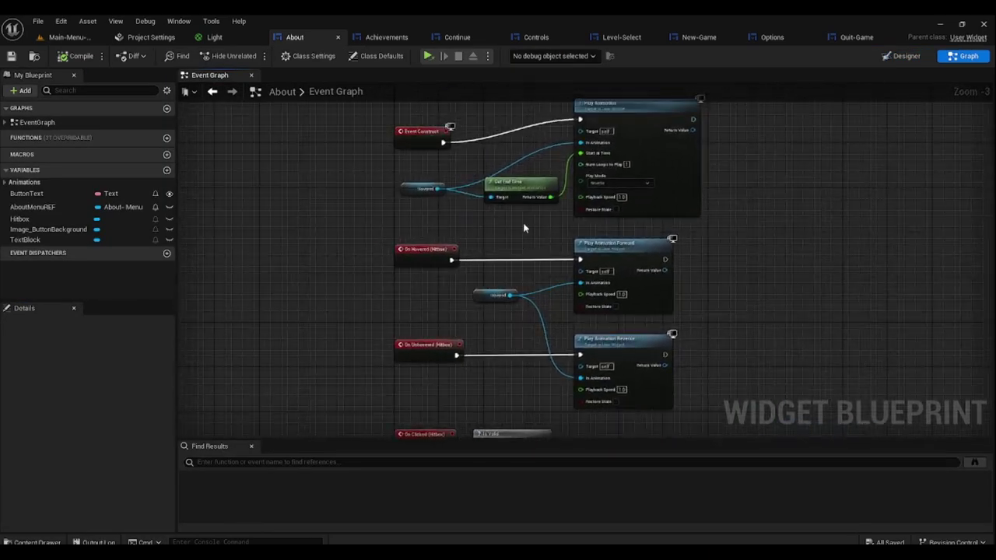
right_click_drag(523, 227, 474, 406)
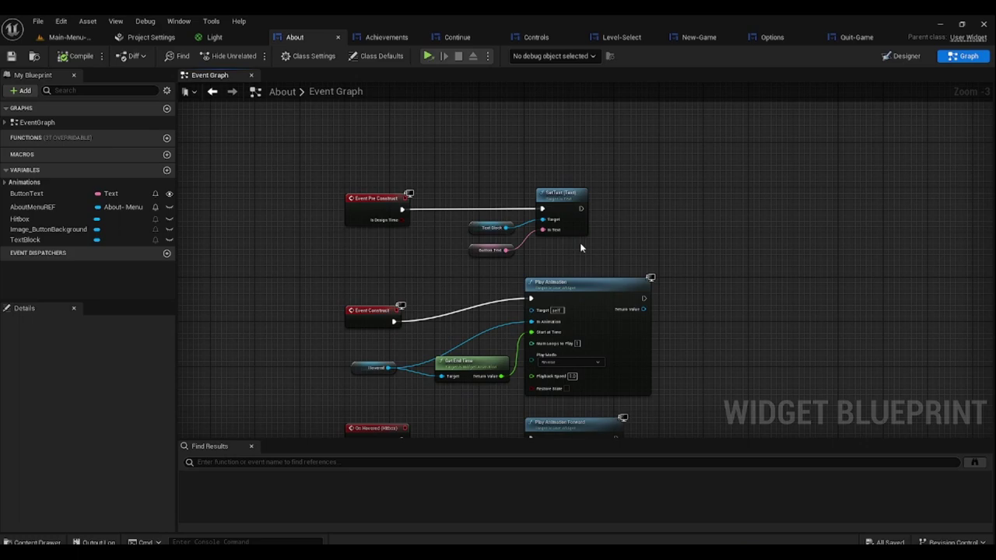
scroll(506, 311, "up", 2)
right_click_drag(374, 321, 366, 177)
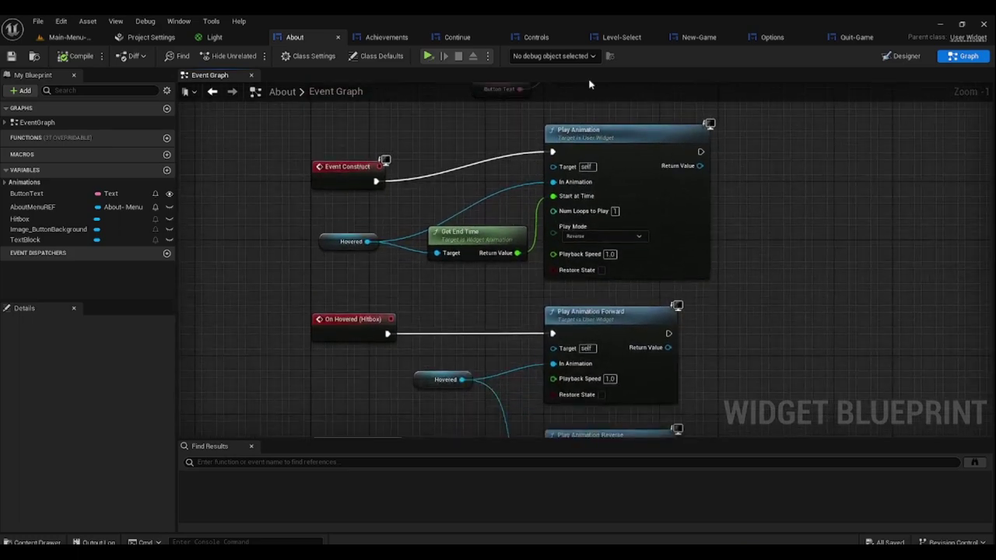
right_click_drag(528, 326, 531, 181)
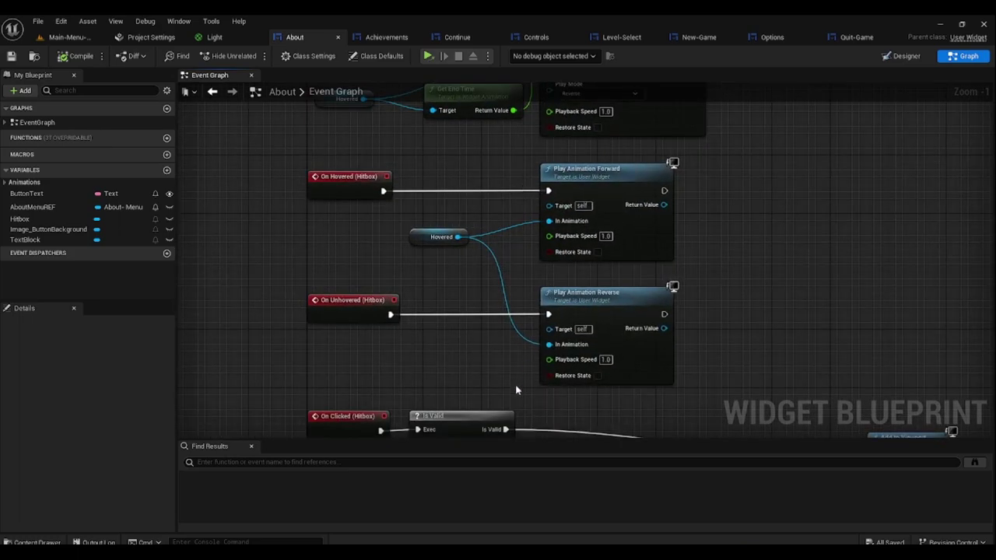
right_click_drag(516, 390, 493, 166)
right_click_drag(619, 223, 612, 197)
right_click_drag(511, 263, 507, 267)
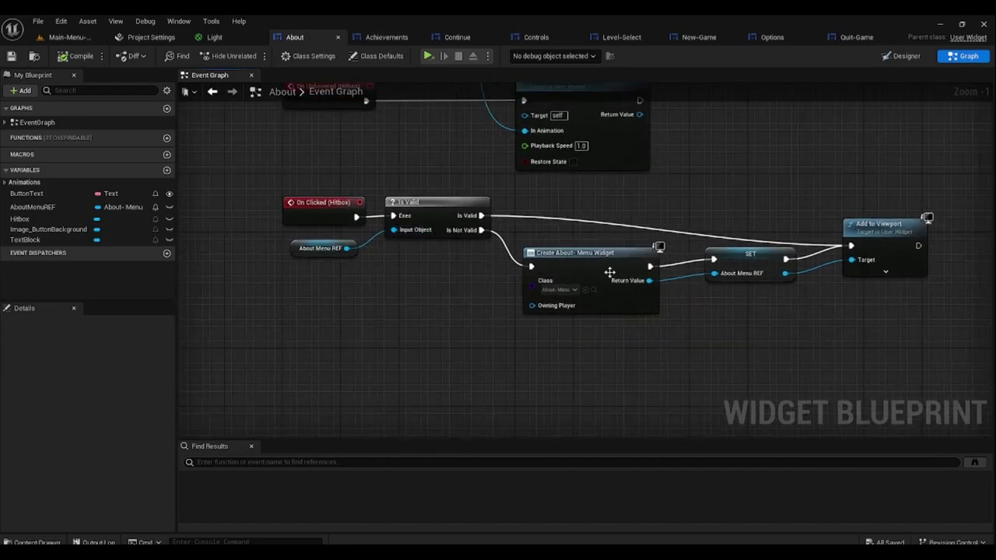
- Close the About widget and Light material, then review and close the Achievements button's On Clicked chain
left_click(339, 38)
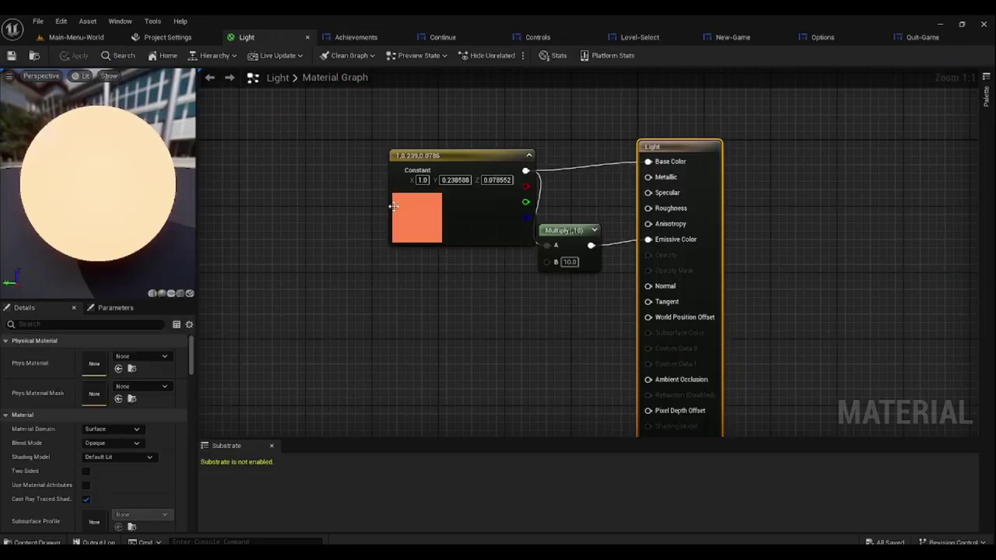
left_click(307, 37)
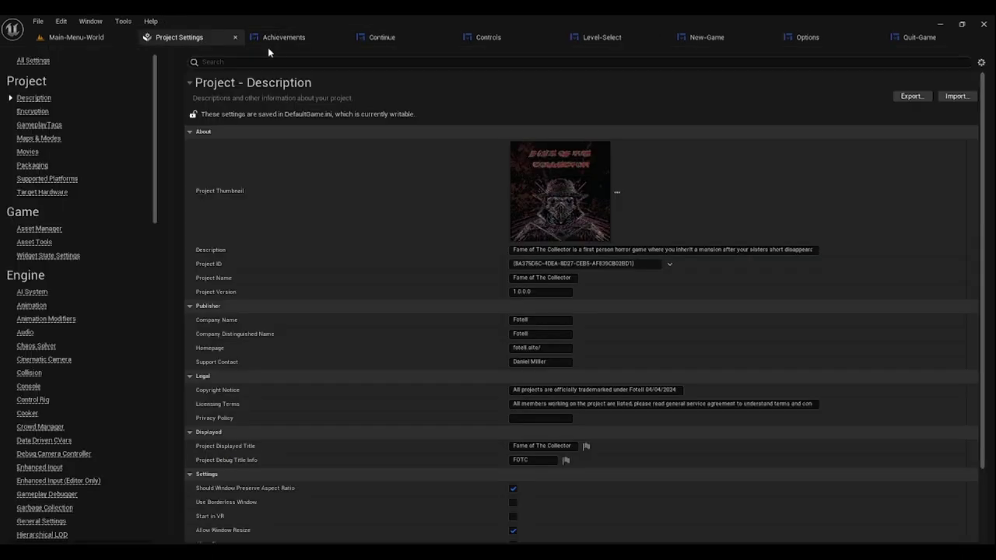
left_click(268, 39)
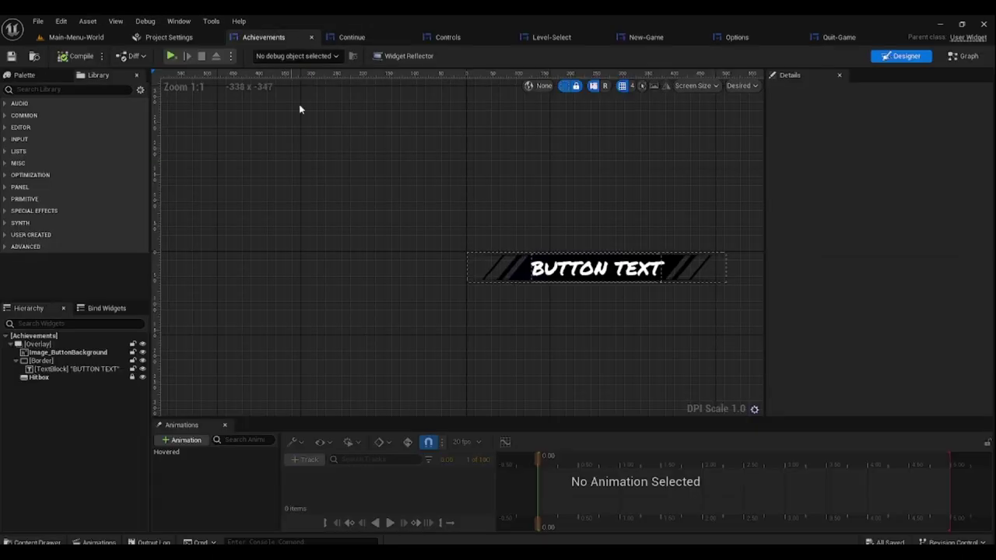
left_click(54, 378)
scroll(855, 320, "down", 10)
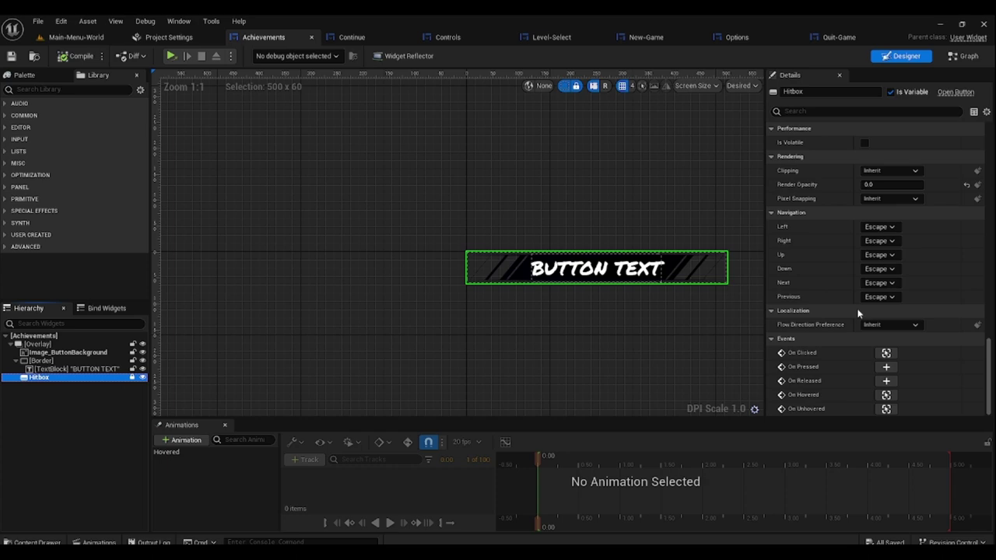
left_click(886, 352)
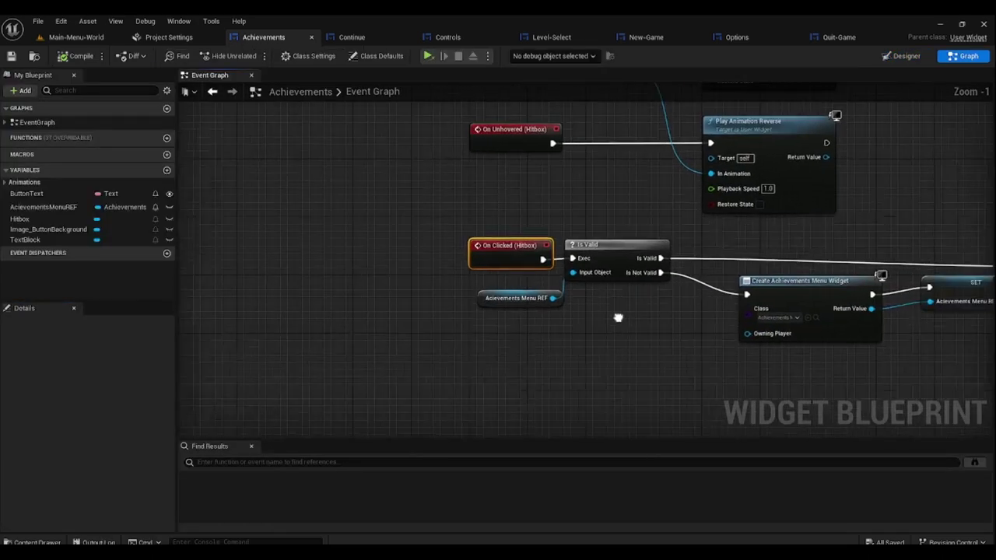
right_click_drag(618, 317, 299, 293)
right_click_drag(341, 233, 457, 223)
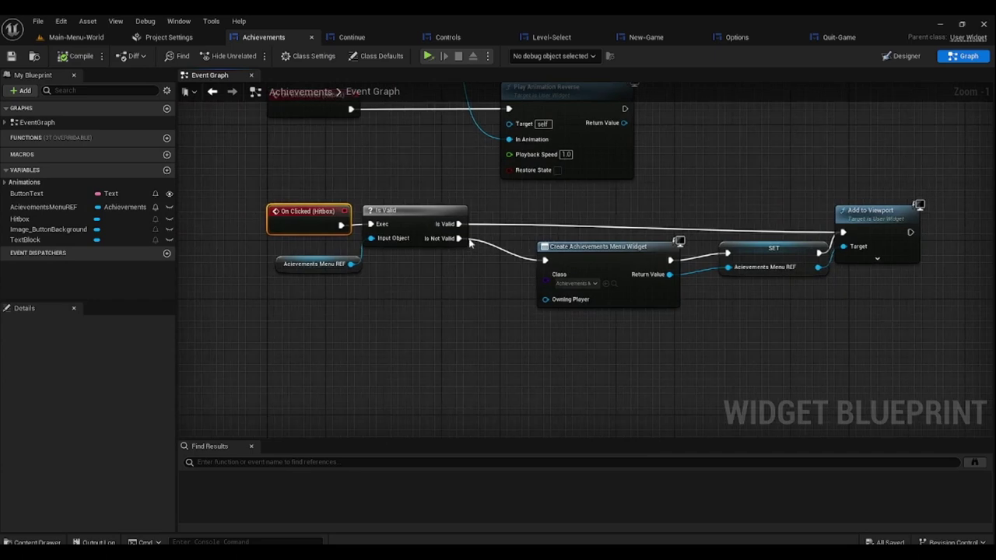
left_click(312, 38)
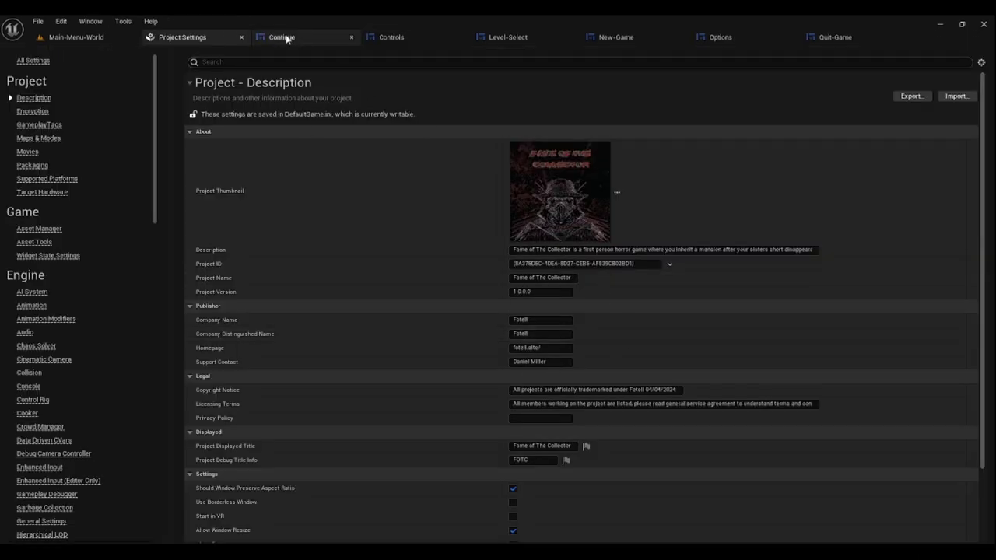
- Check the Continue button's Hitbox On Clicked logic and close its editor
left_click(286, 37)
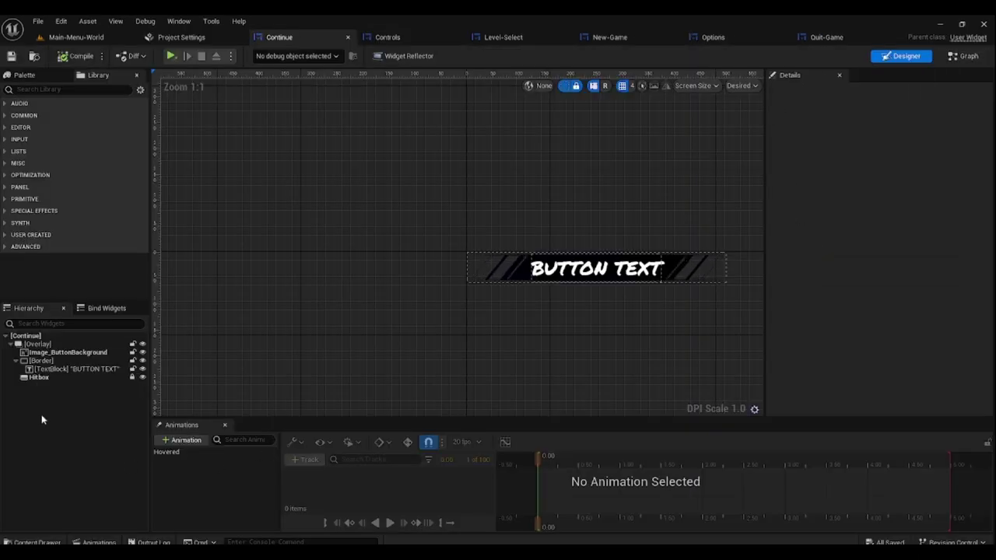
left_click(39, 377)
scroll(892, 350, "down", 10)
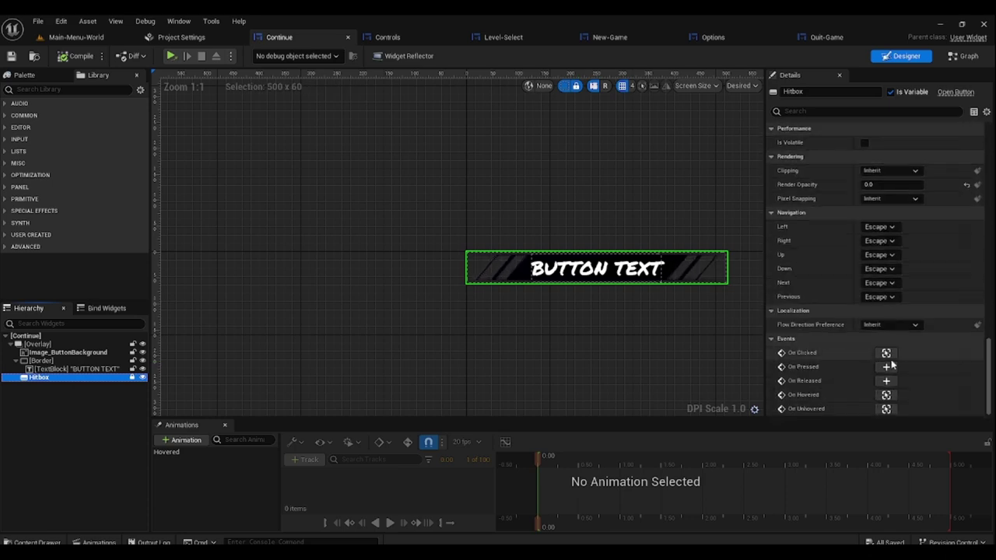
left_click(887, 352)
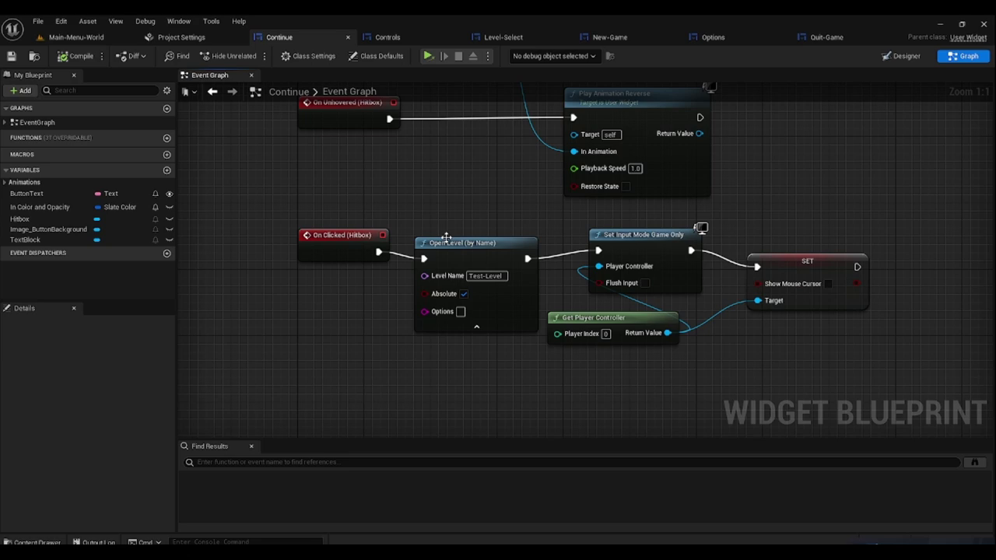
left_click(347, 37)
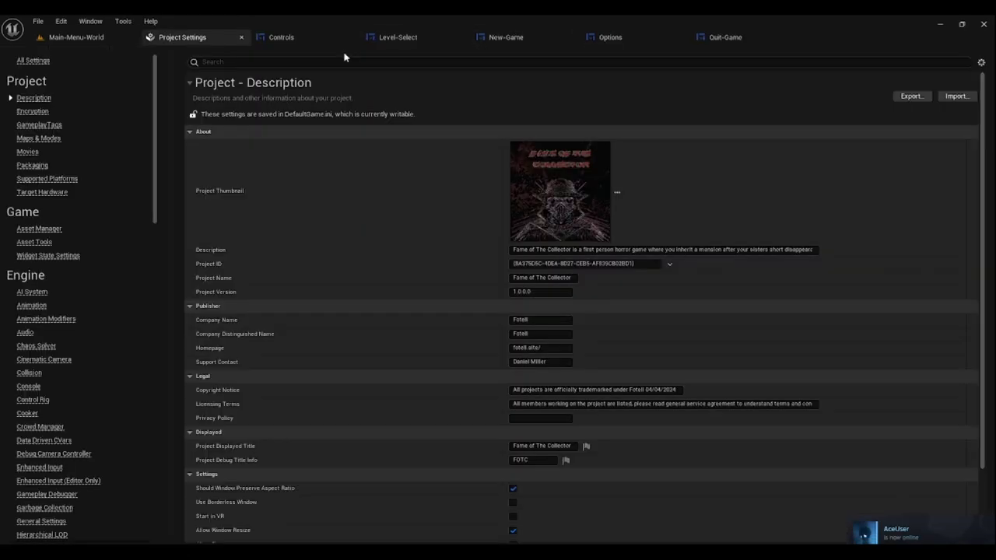
- Check the Controls button's Hitbox On Clicked logic and close its editor
left_click(296, 39)
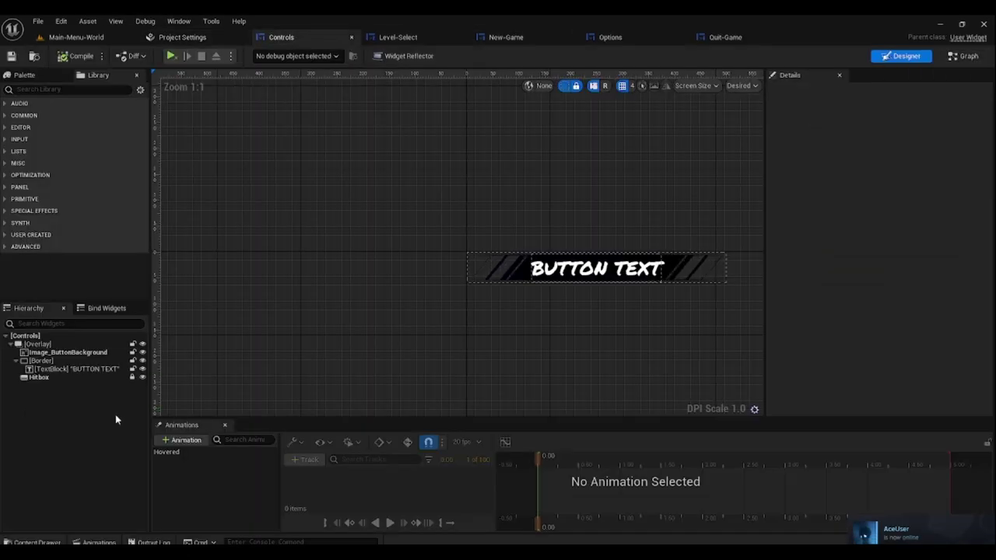
left_click(39, 378)
scroll(891, 315, "down", 10)
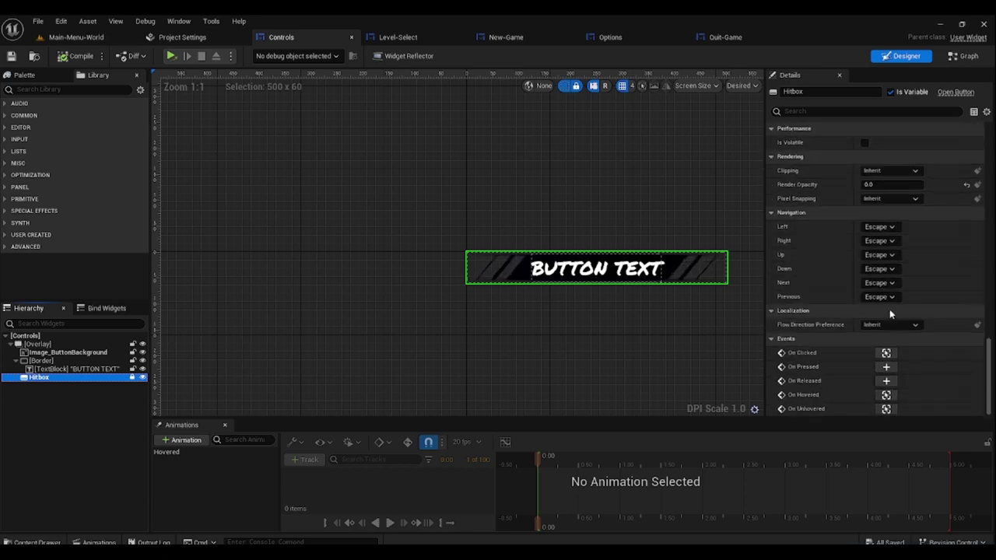
left_click(885, 353)
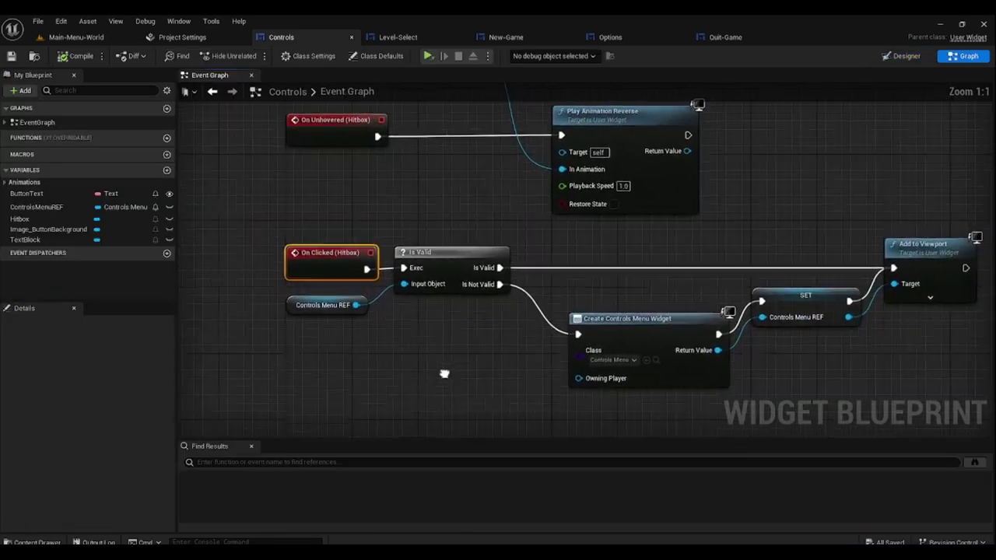
left_click(352, 40)
- Review the Level-Select button's event graph click logic and close its editor
left_click(336, 38)
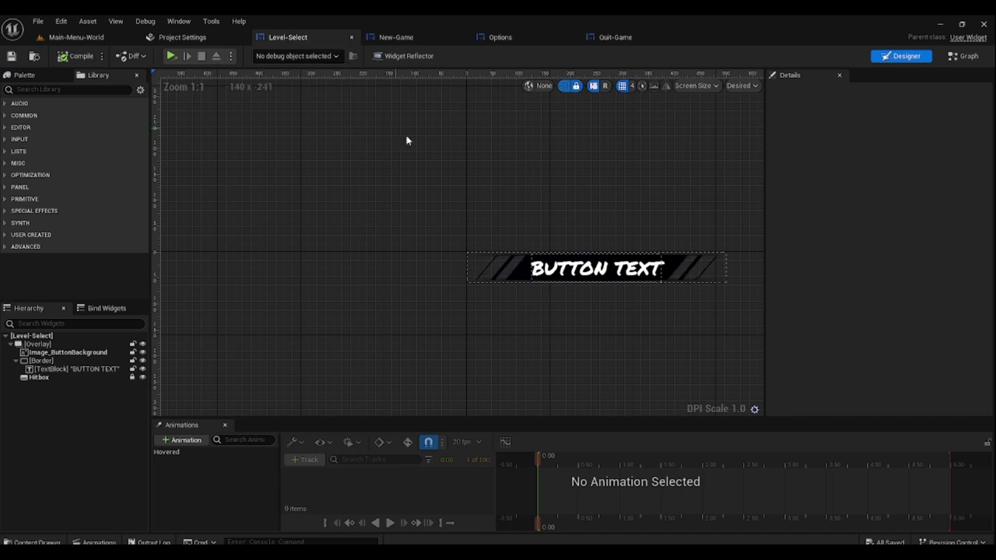
left_click(43, 378)
left_click(965, 56)
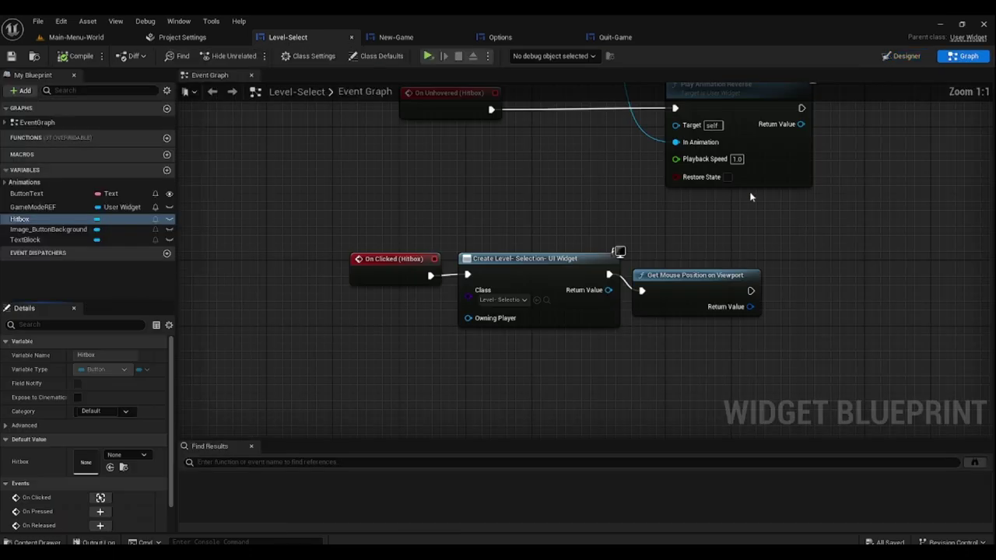
scroll(498, 315, "down", 1)
scroll(463, 319, "up", 1)
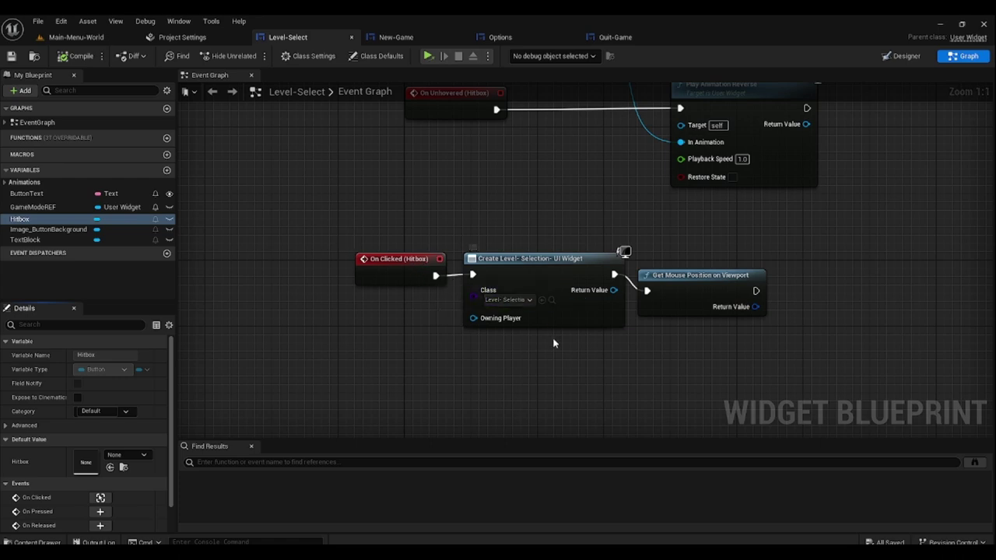
right_click_drag(593, 332, 502, 344)
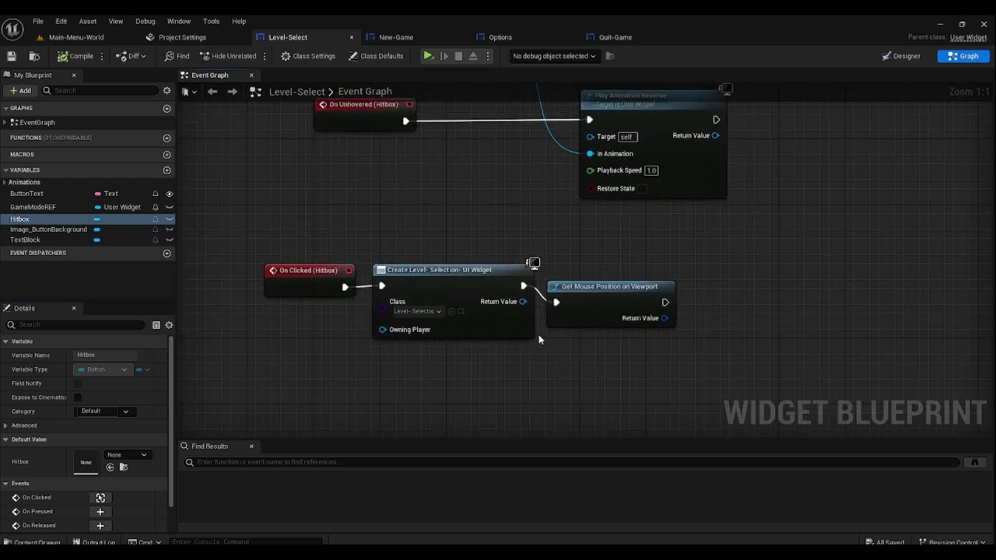
scroll(595, 305, "down", 2)
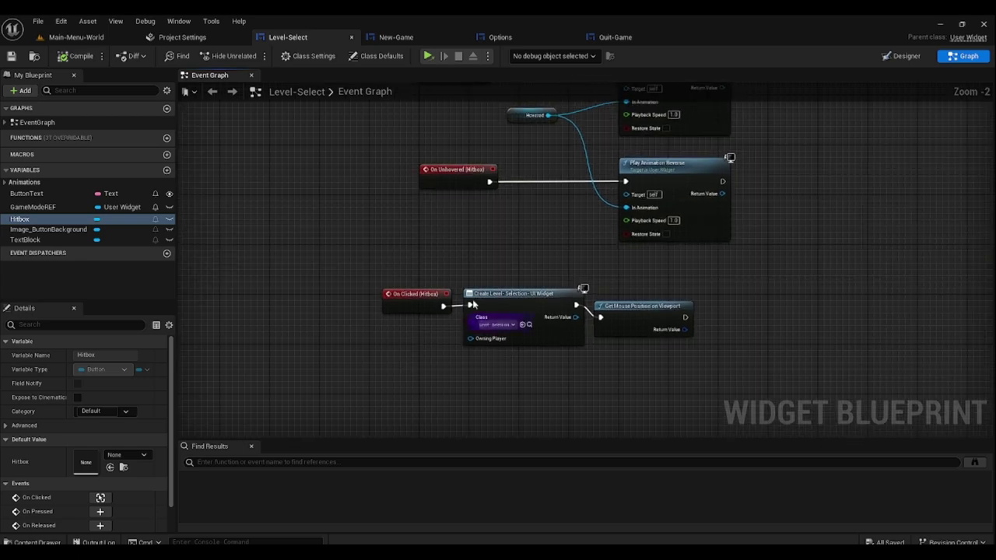
left_click(352, 40)
- Review the New-Game button's On Clicked (Hitbox) logic and close its editor
left_click(285, 37)
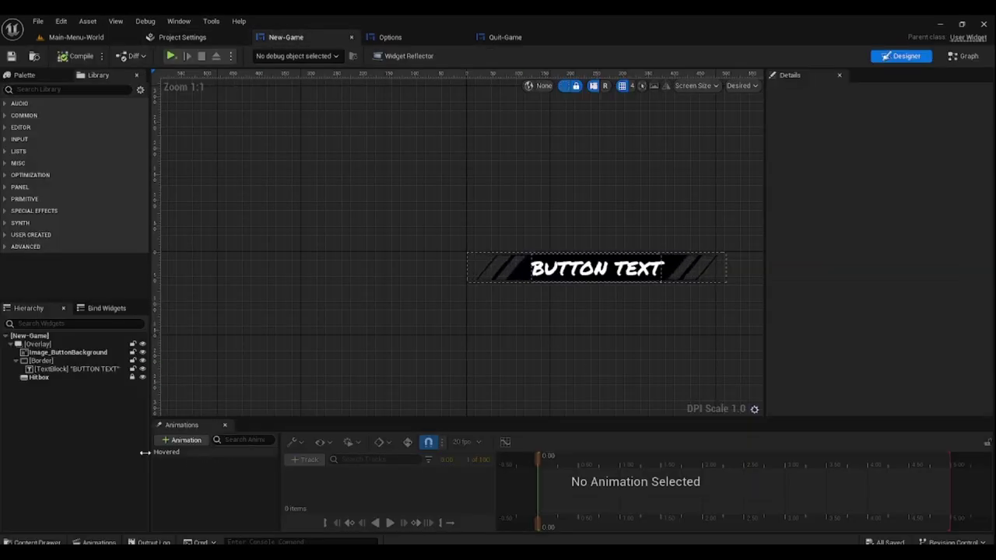
left_click(38, 377)
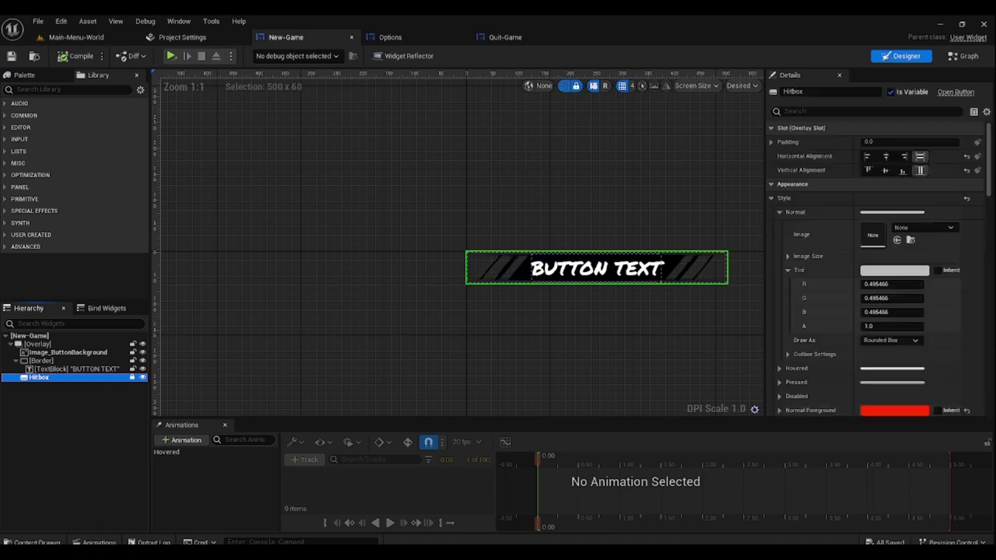
left_click(965, 56)
right_click_drag(520, 334, 299, 330)
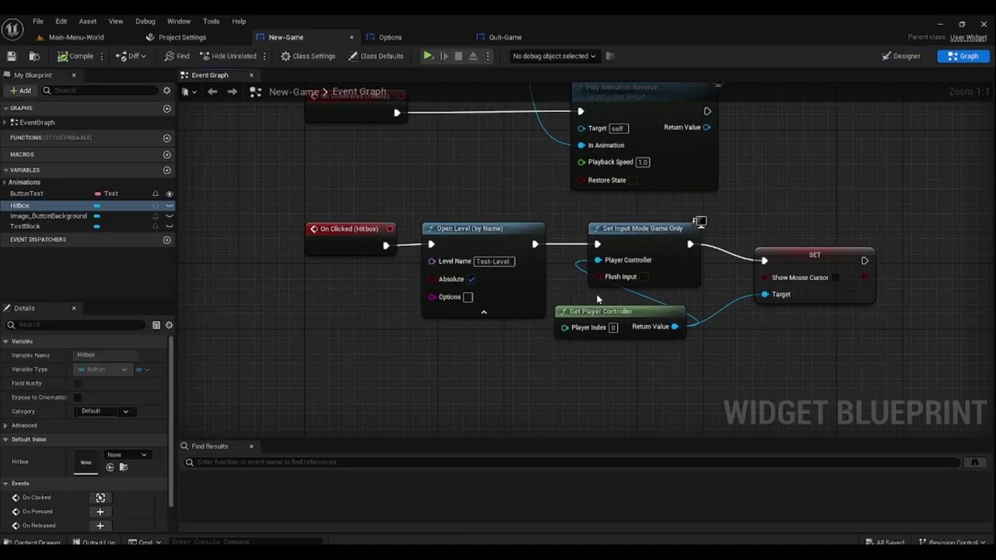
left_click(352, 40)
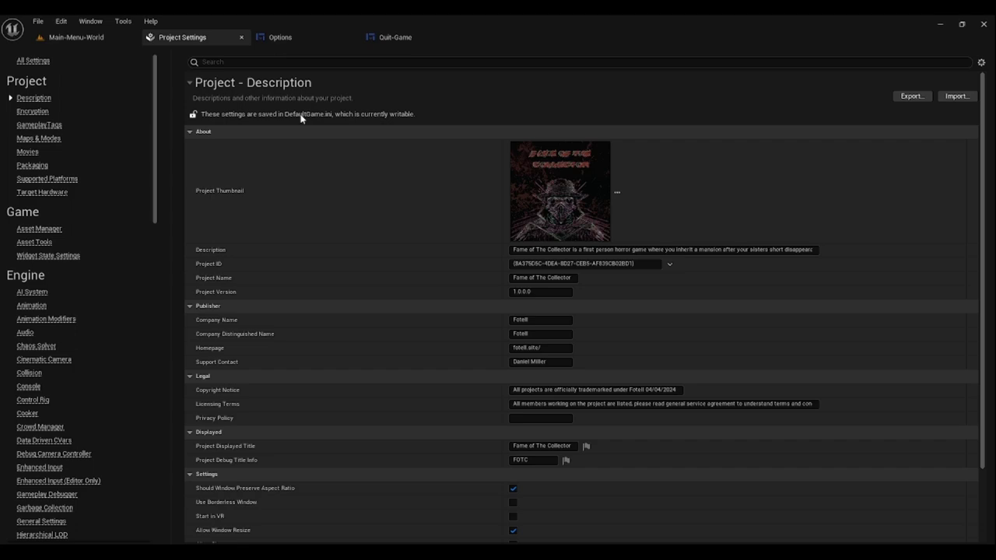
- Review and close the Options and Quit-Game button event graphs
left_click(280, 37)
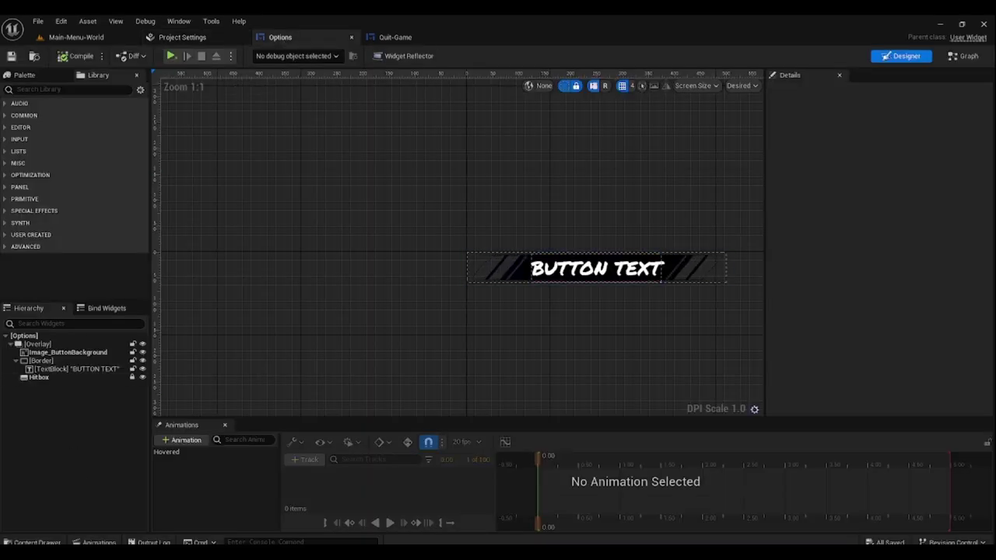
left_click(965, 56)
scroll(534, 221, "down", 1)
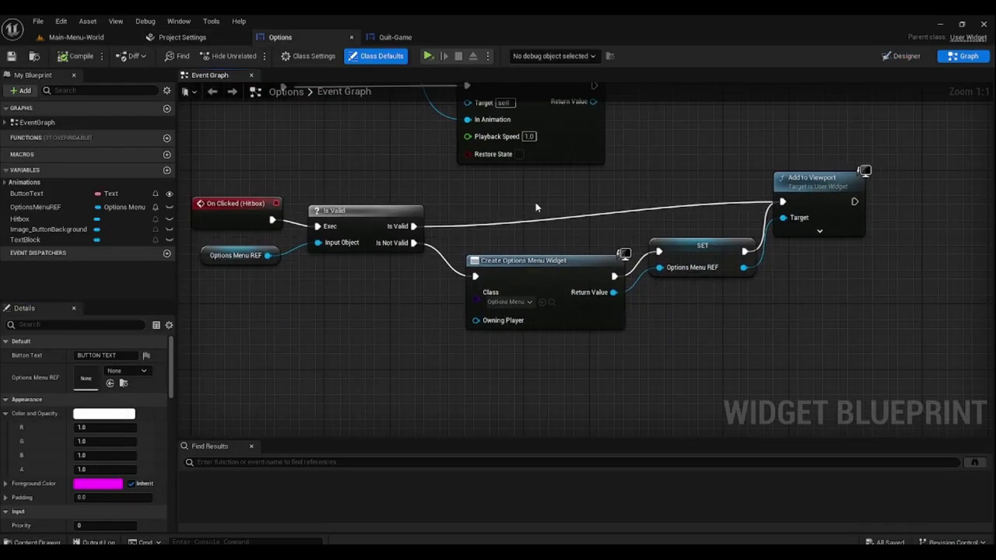
right_click_drag(495, 216, 533, 220)
left_click(352, 37)
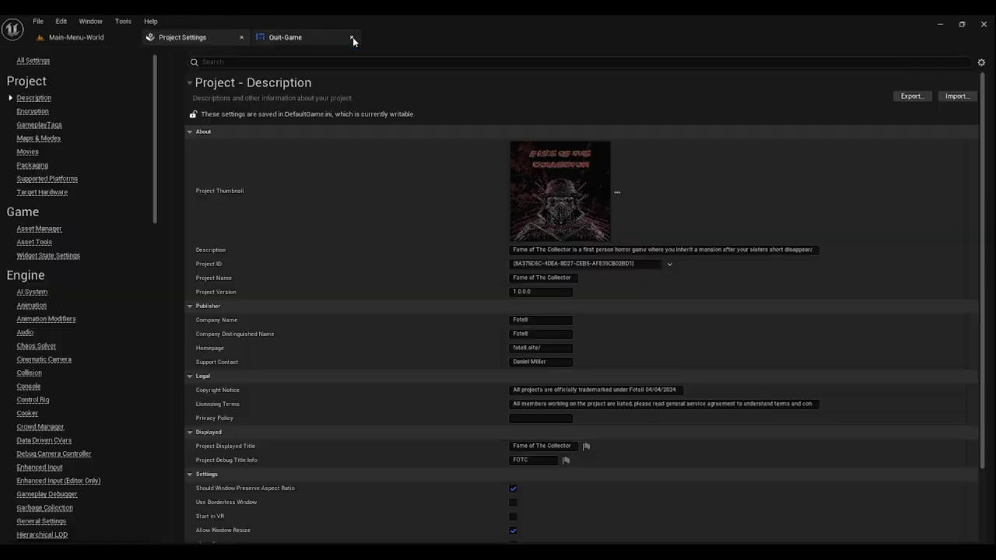
left_click(285, 39)
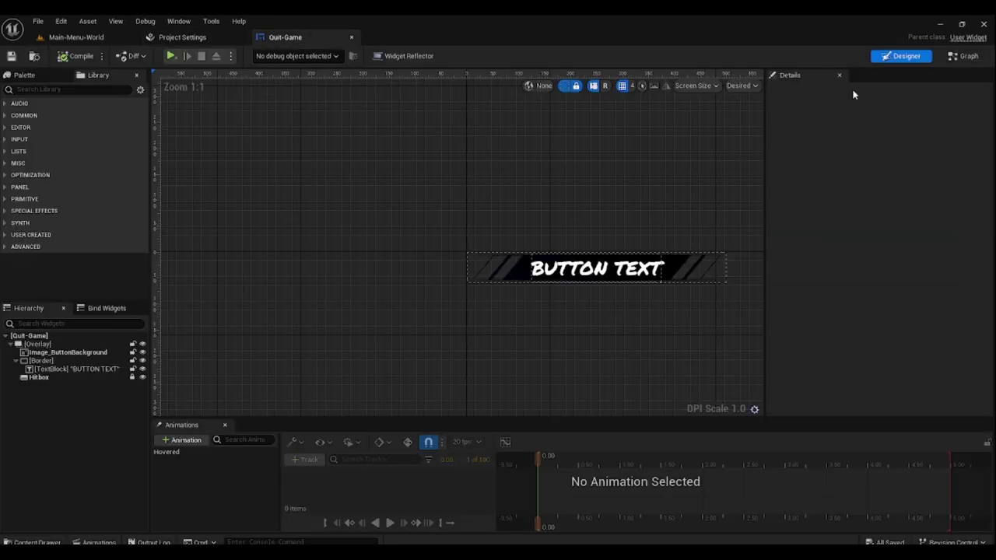
left_click(965, 56)
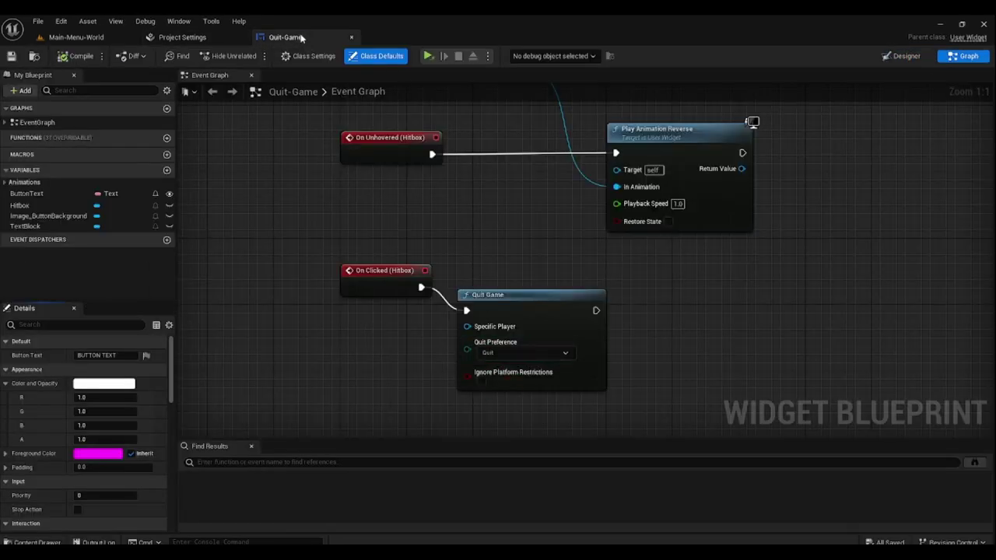
left_click(352, 38)
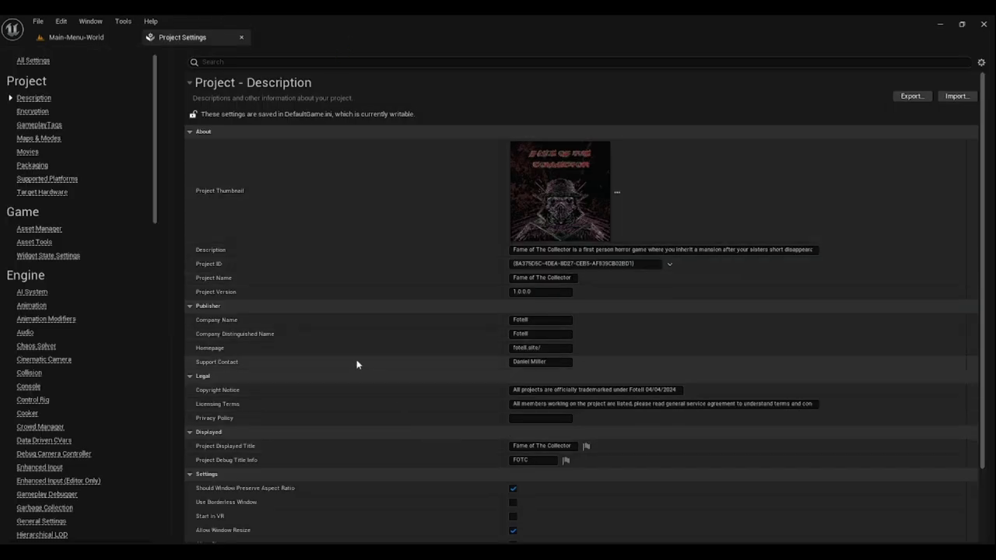
- Look through the Project Description, then the Maps & Modes and Movies settings
scroll(393, 294, "down", 3)
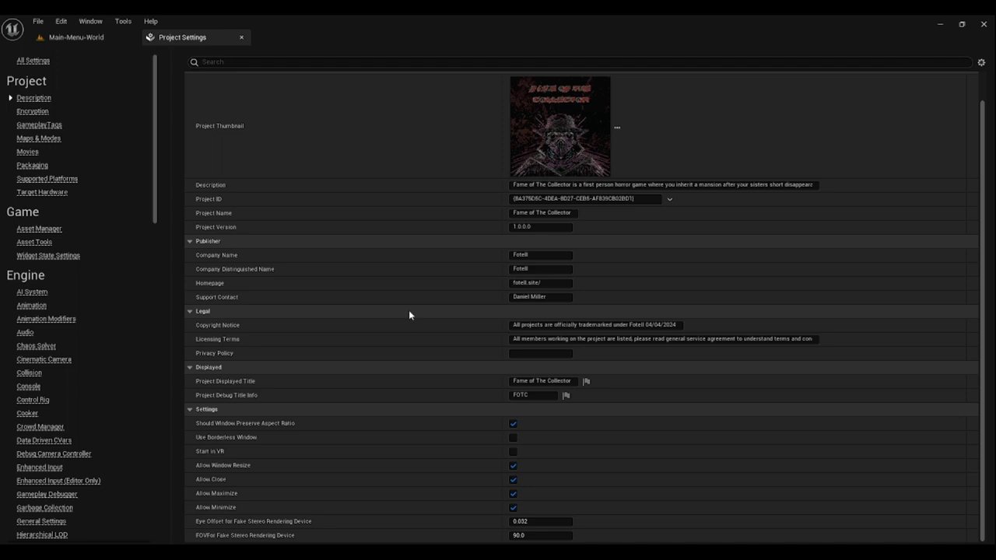
scroll(437, 399, "up", 3)
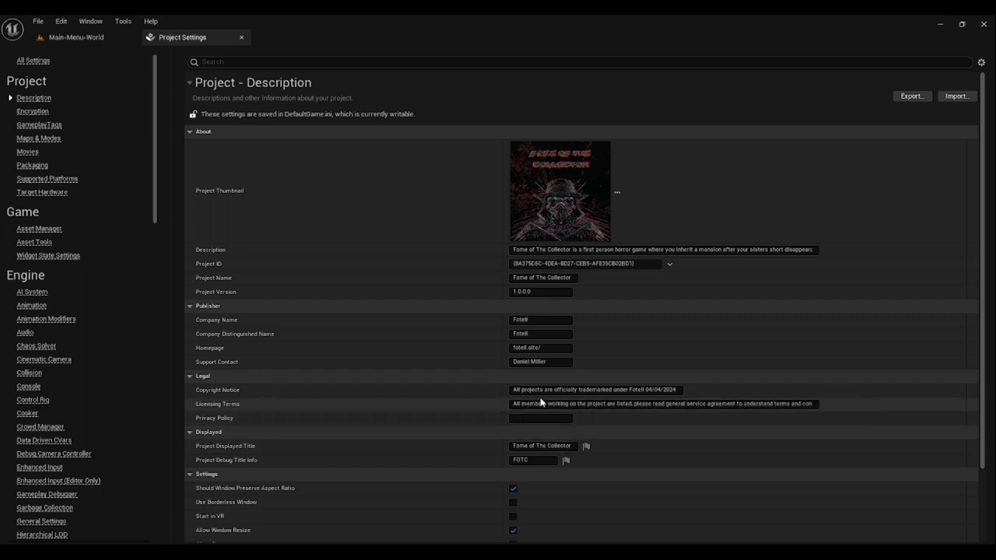
scroll(541, 341, "down", 3)
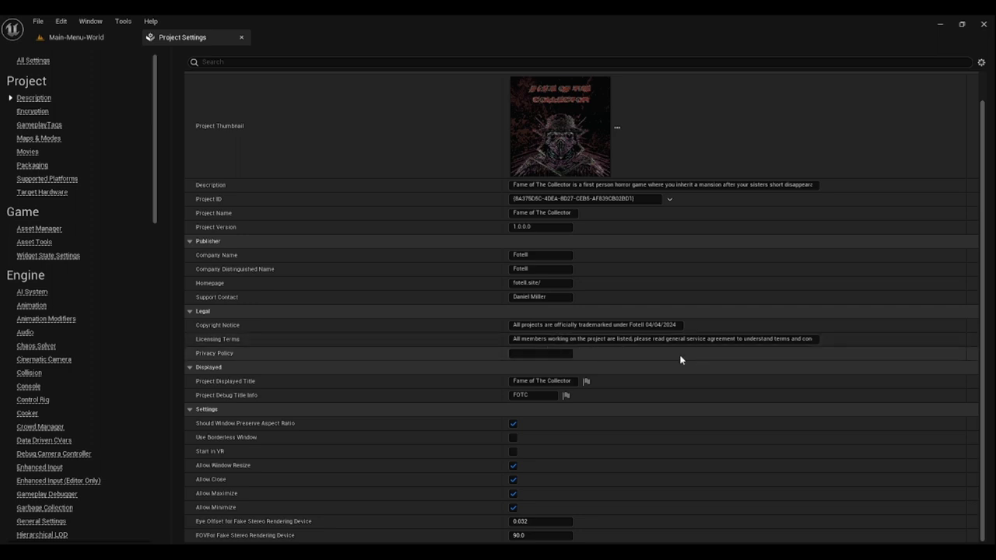
left_click(38, 139)
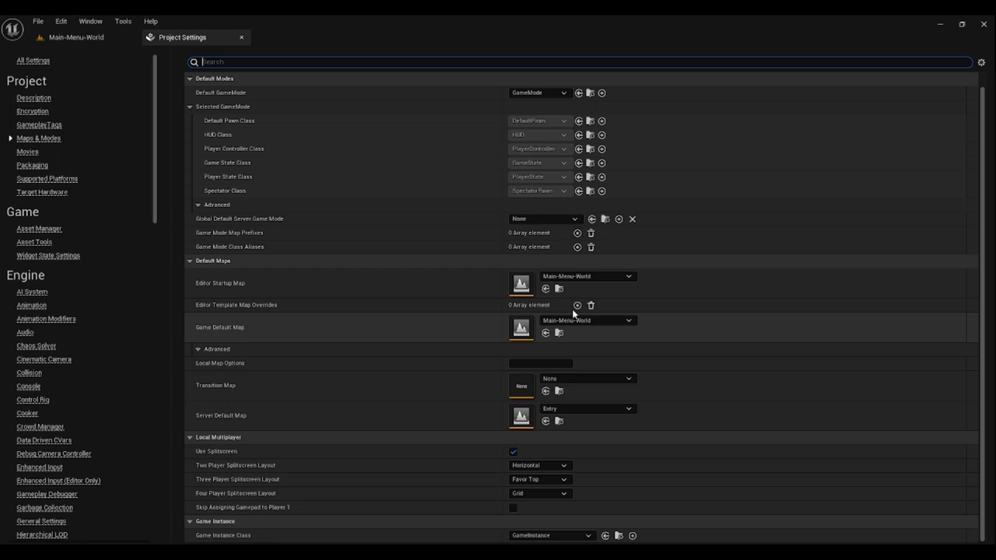
left_click(26, 153)
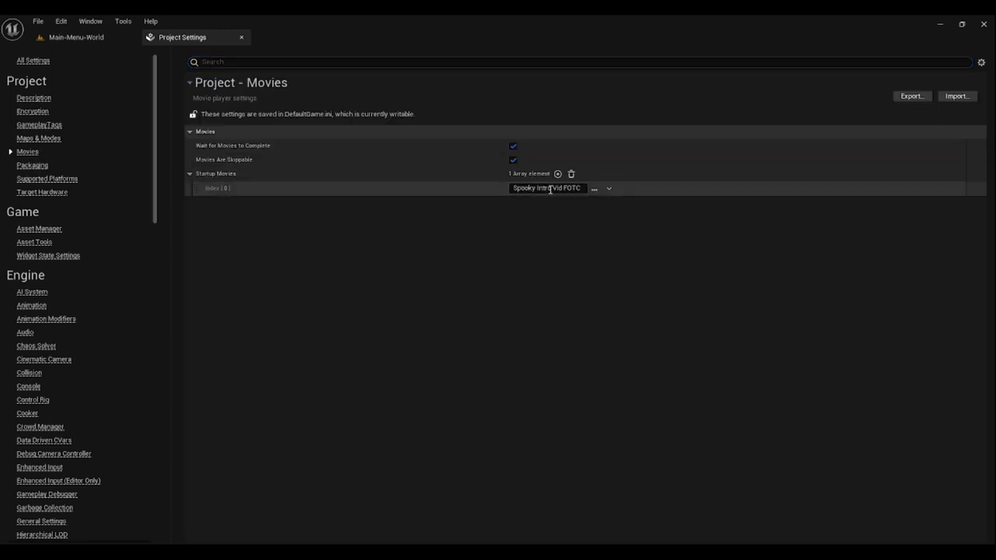
- Browse Packaging and Supported Platforms, ending on Target Hardware (Desktop, Maximum)
left_click(33, 165)
left_click(45, 179)
left_click(45, 192)
scroll(66, 227, "down", 4)
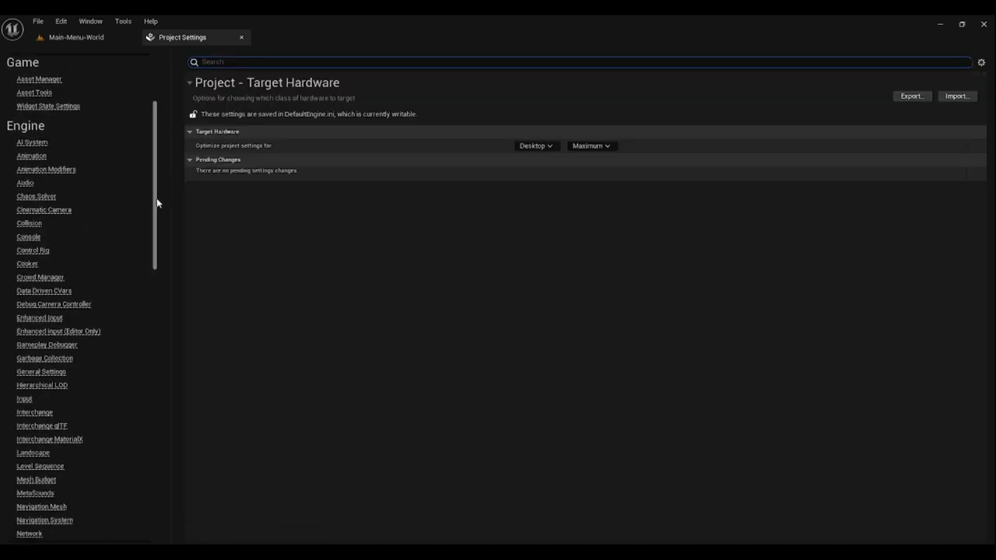
scroll(124, 438, "down", 15)
scroll(138, 507, "down", 3)
scroll(142, 433, "up", 6)
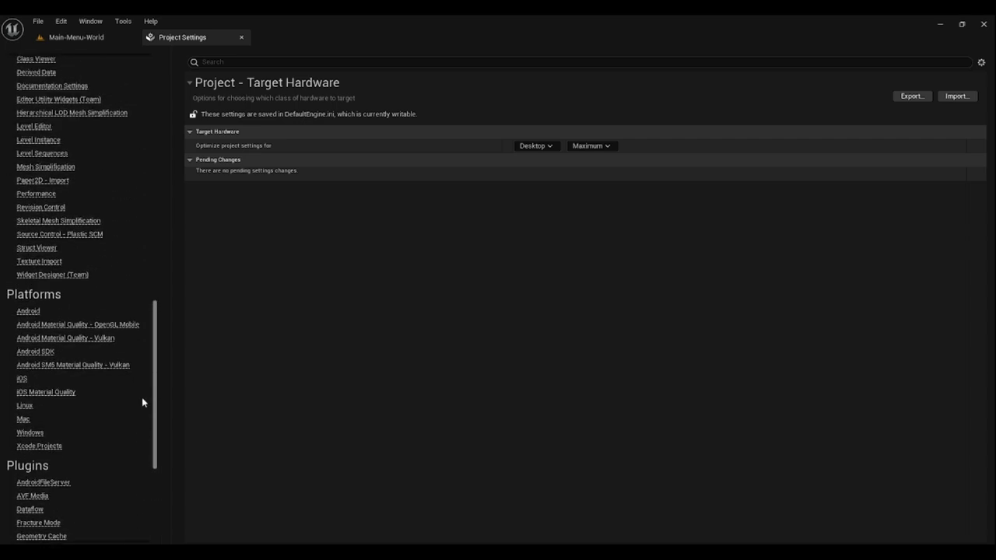
- Show the Windows platform page and review its DirectX 12 RHI, splash, icon and audio settings
left_click(30, 434)
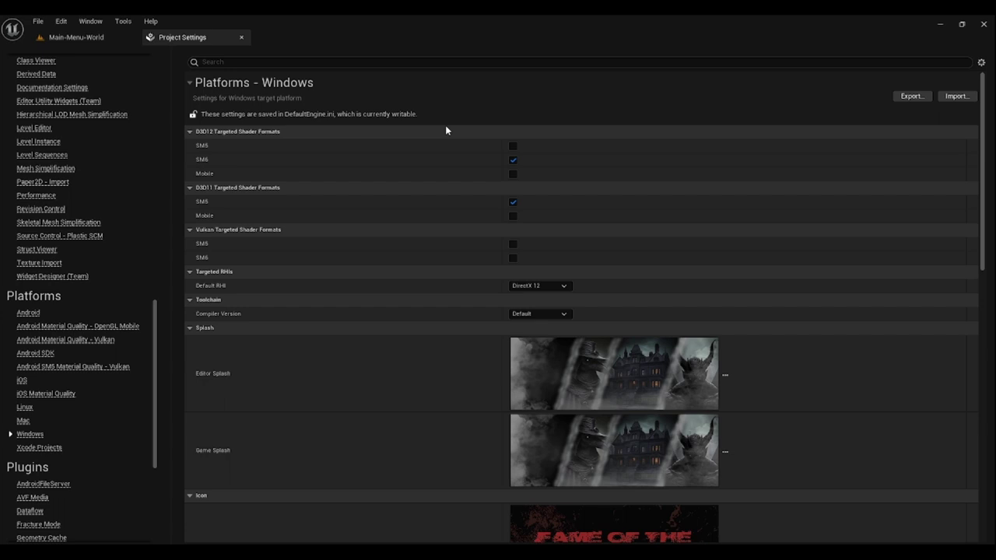
left_click(513, 159)
scroll(490, 204, "down", 2)
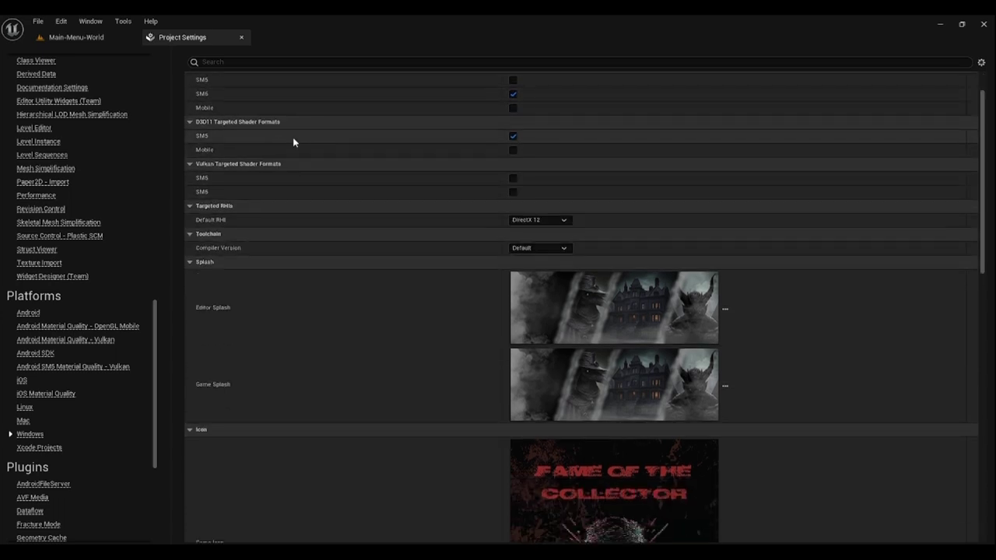
scroll(439, 315, "down", 3)
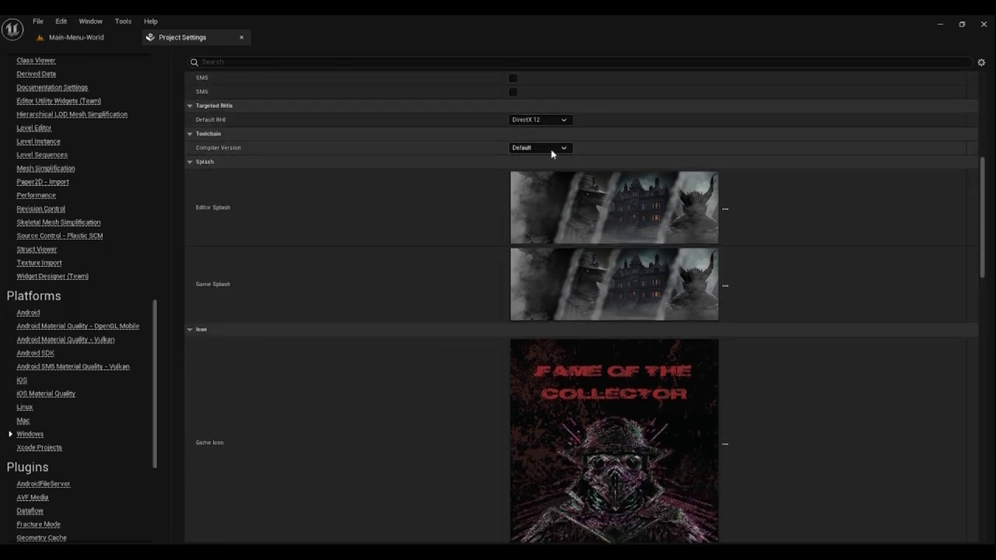
scroll(525, 199, "down", 1)
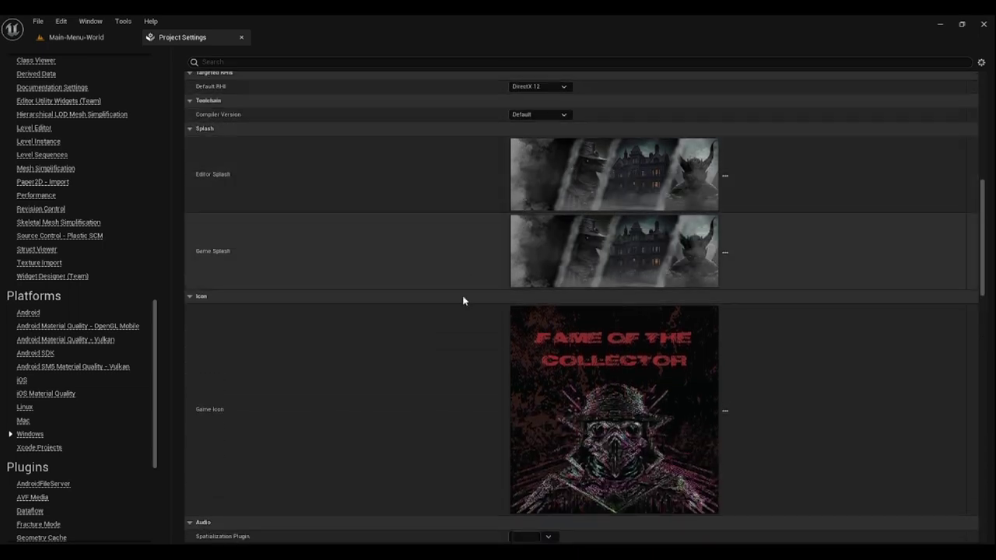
scroll(571, 340, "down", 2)
scroll(571, 340, "down", 3)
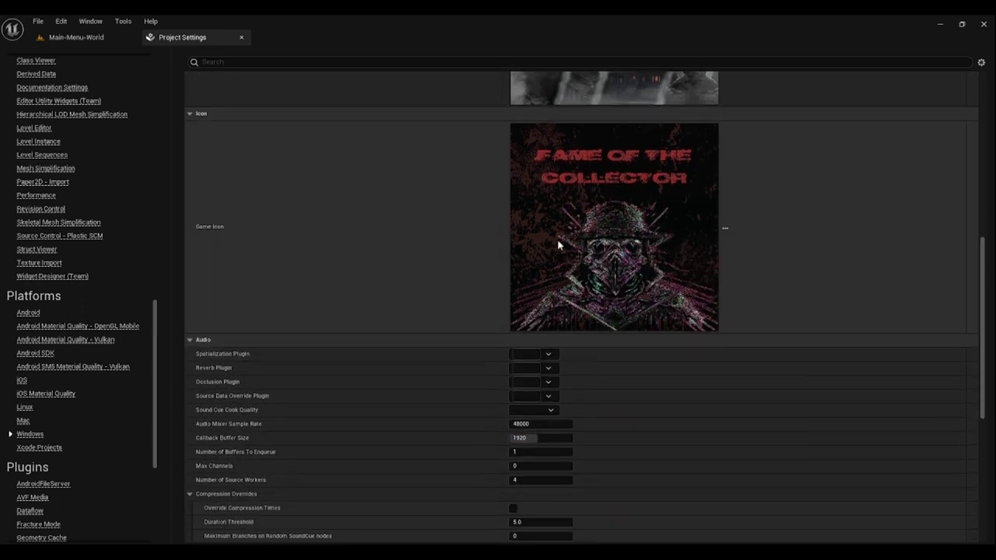
scroll(597, 283, "down", 5)
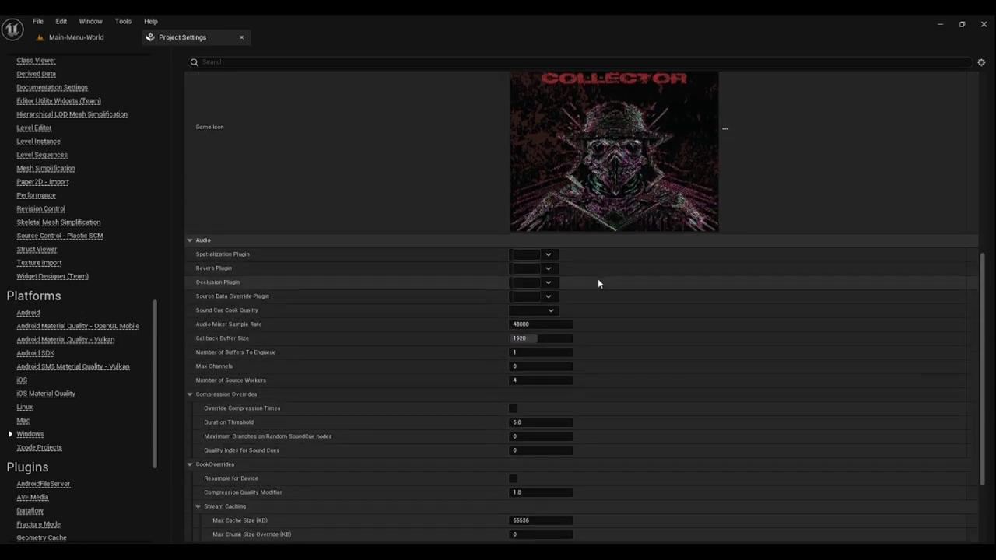
scroll(599, 283, "down", 1)
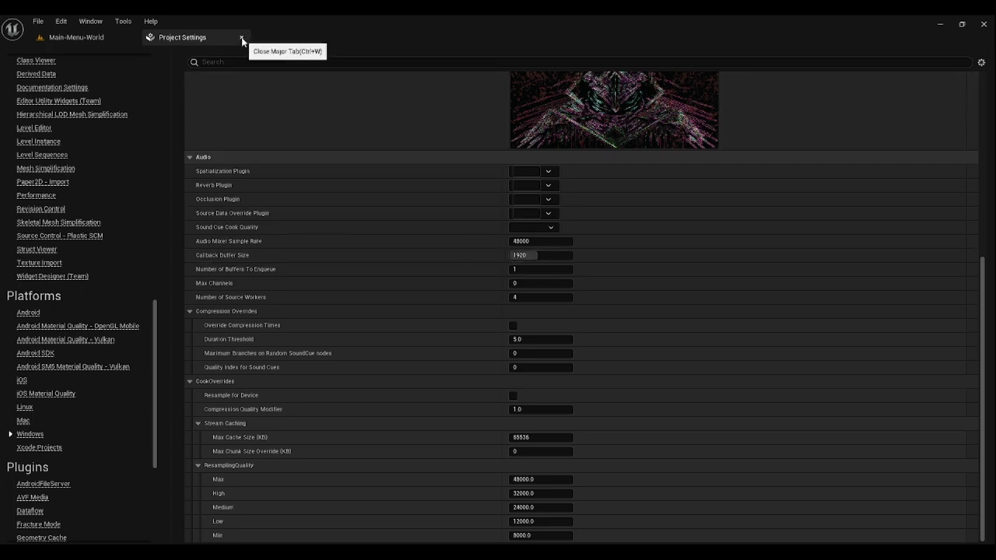
- Close Project Settings and navigate the Content Browser into the UI > Menus folder
key("ctrl+w")
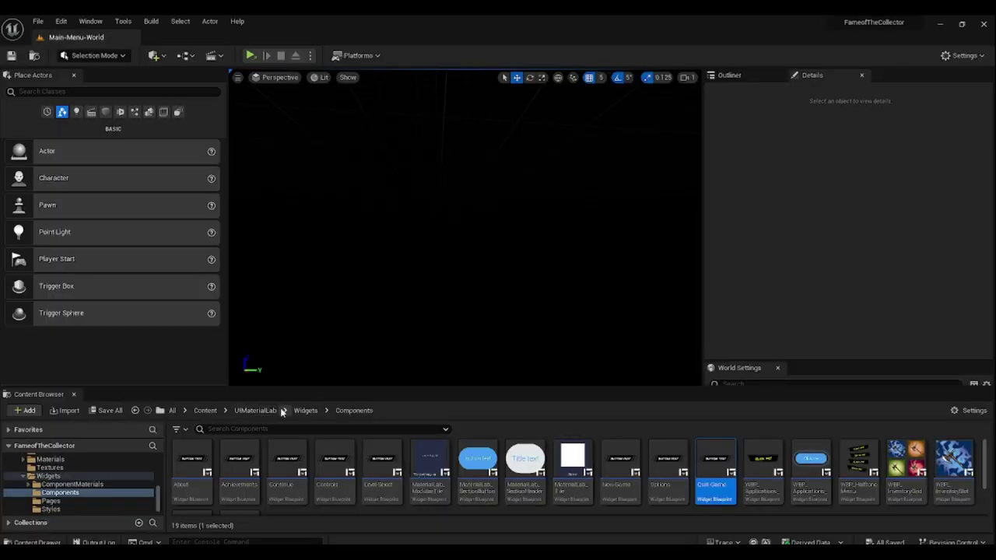
left_click(304, 412)
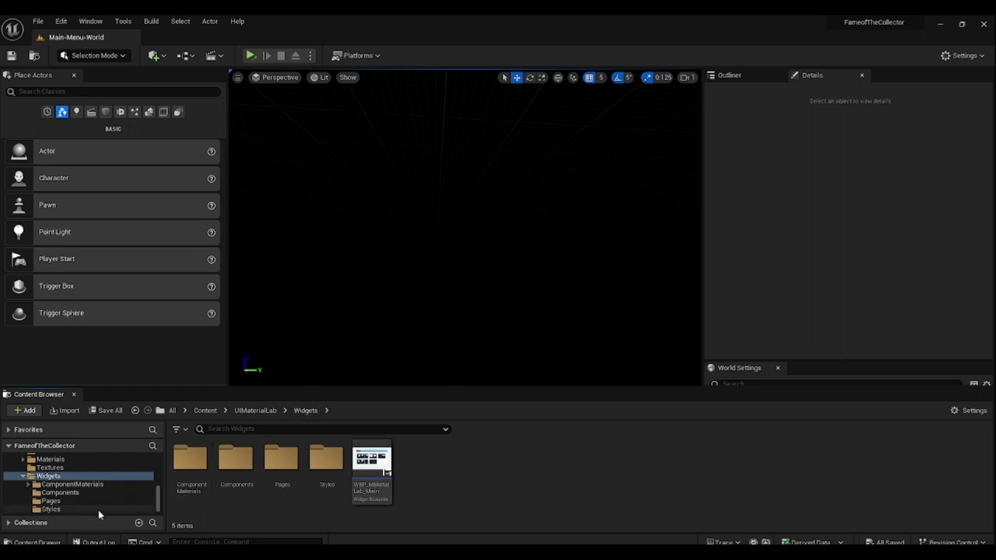
scroll(78, 489, "up", 3)
scroll(61, 494, "up", 3)
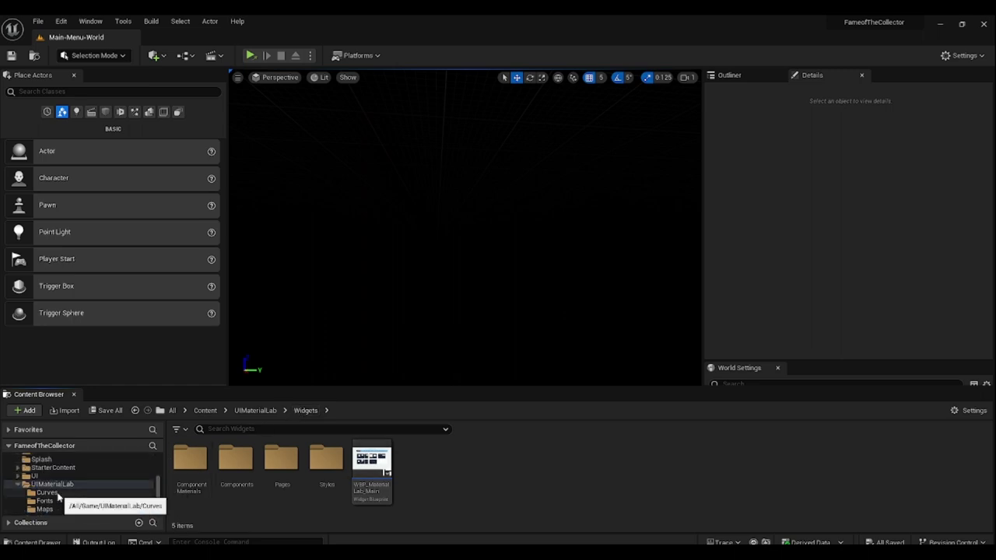
left_click(45, 511)
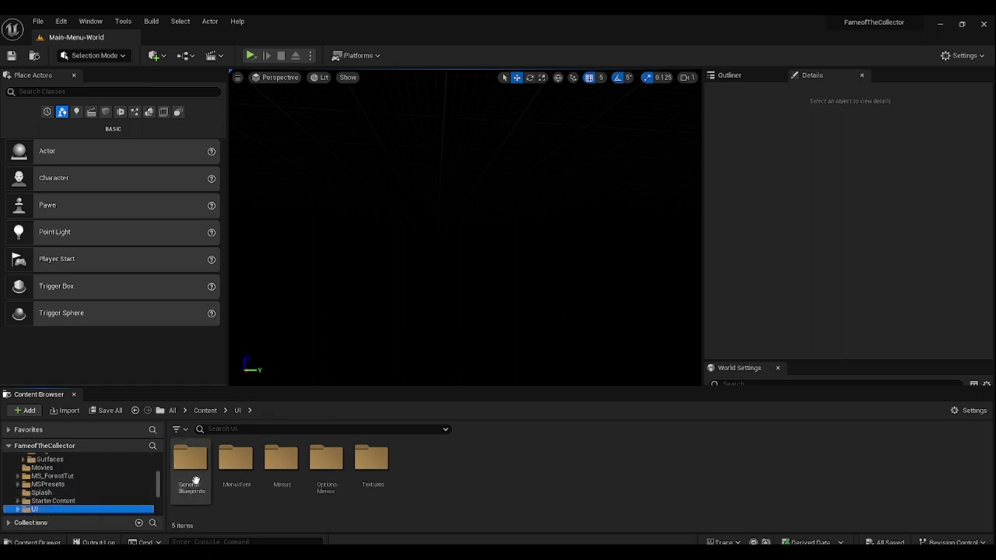
double_click(282, 477)
- Open About-Menu and About-Menu-Character-Synopsis, returning to Main-Menu-World after each
double_click(192, 474)
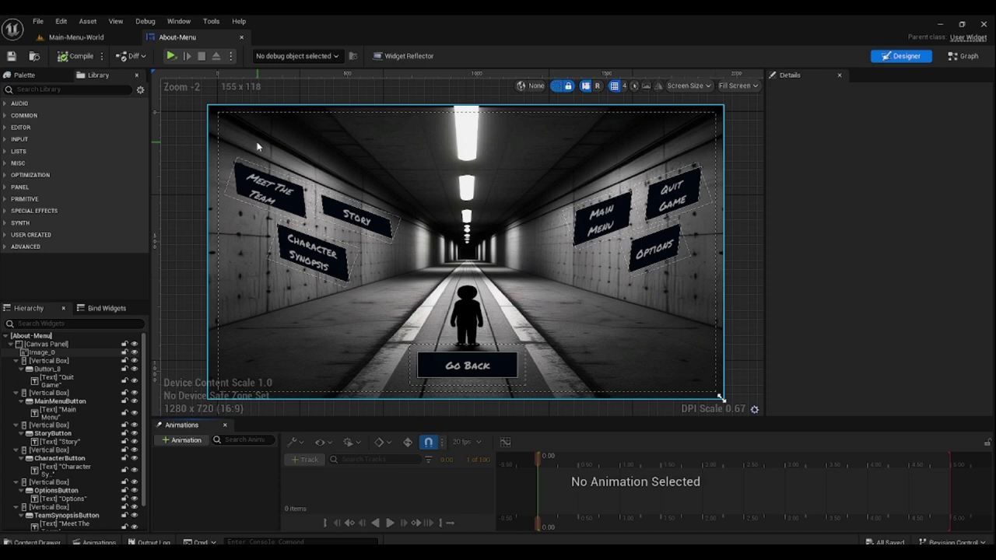
left_click(76, 37)
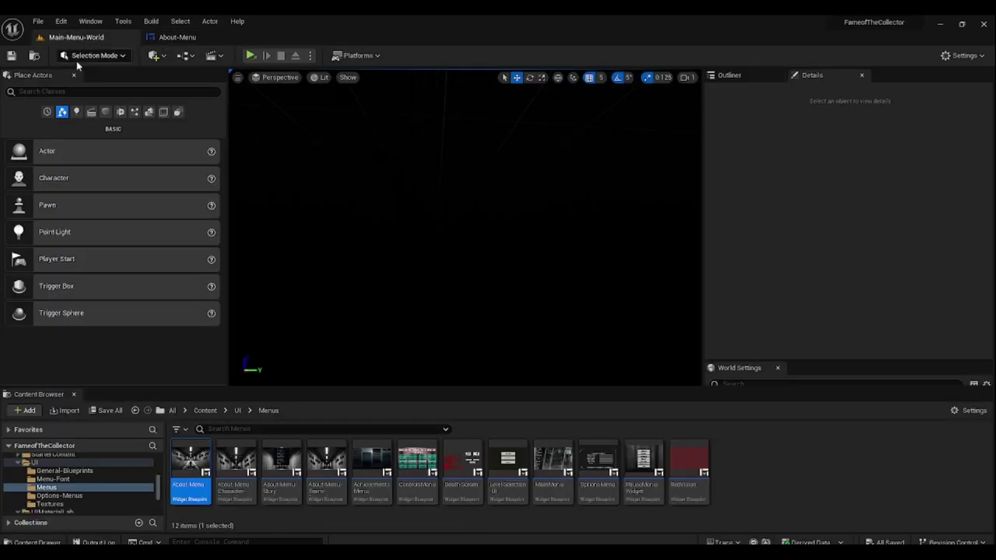
double_click(236, 467)
scroll(399, 381, "down", 1)
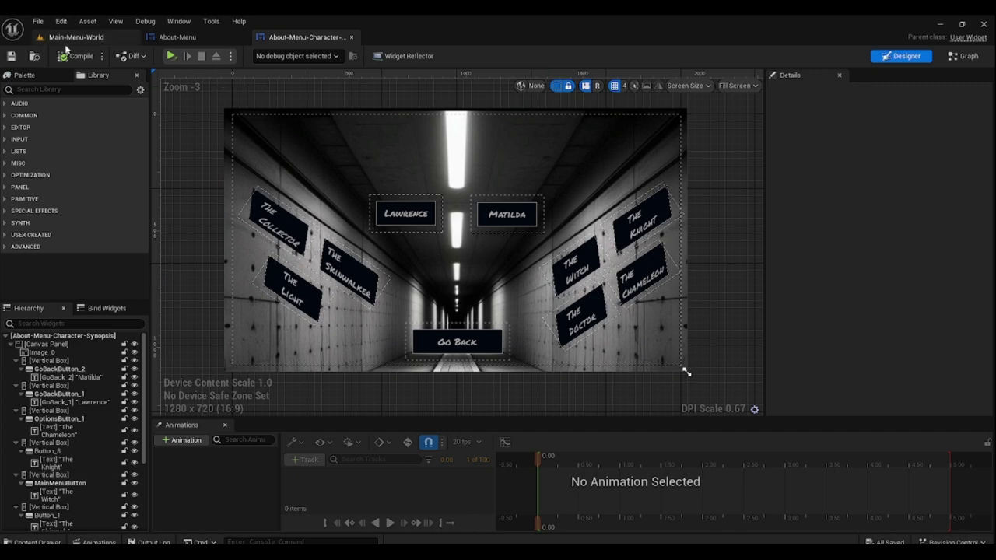
left_click(70, 38)
- Open About-Menu-Story and select Button_0 inside the story scroll box
double_click(268, 471)
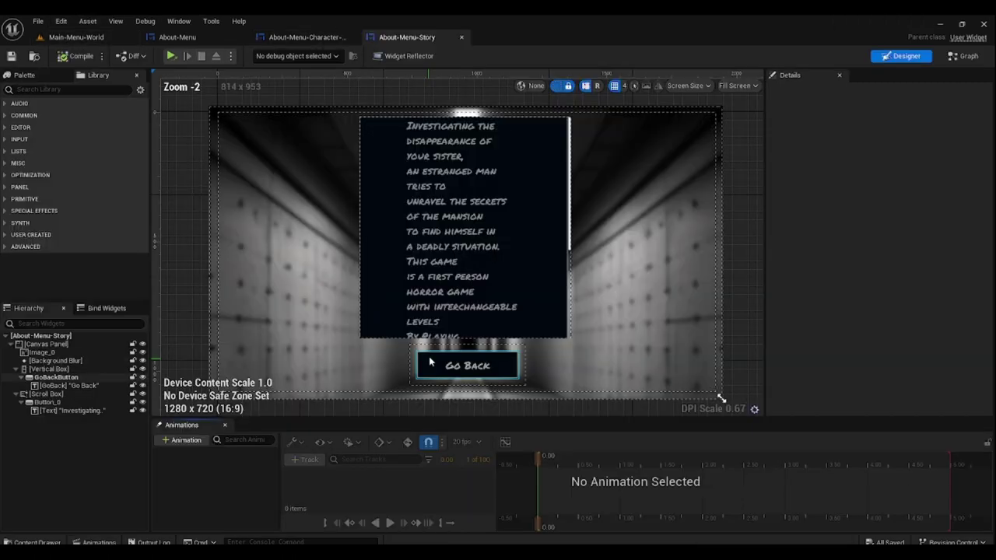
scroll(430, 362, "down", 2)
scroll(498, 257, "up", 1)
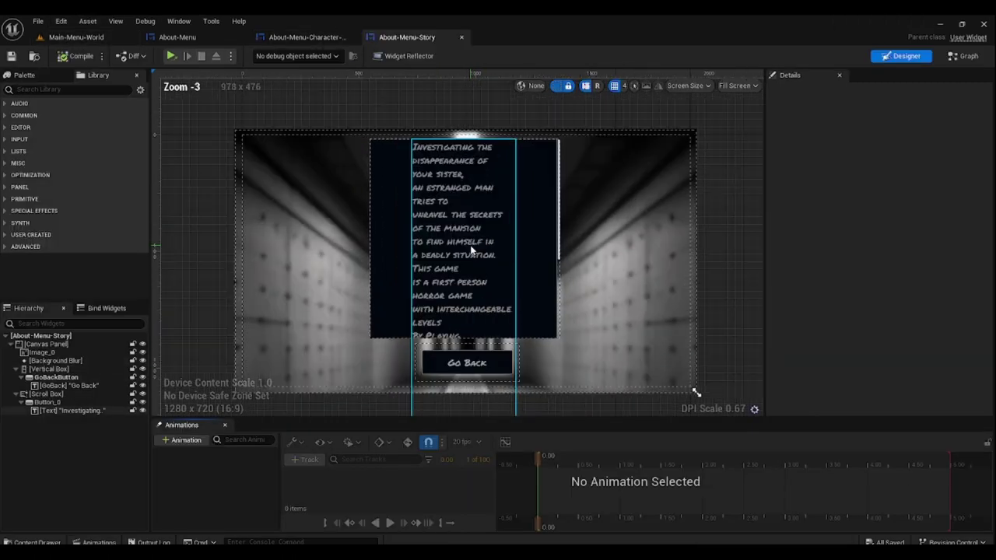
left_click(521, 248)
left_click(205, 244)
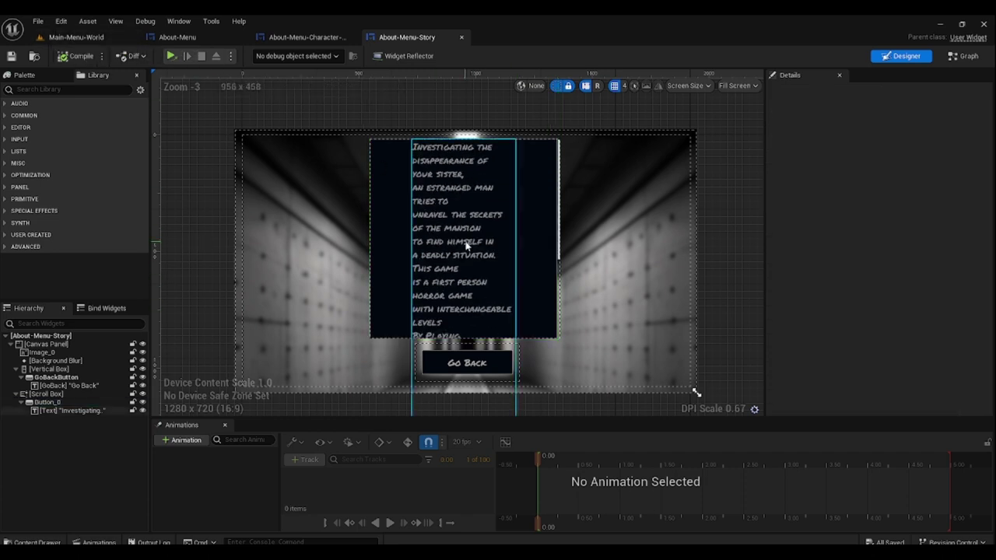
left_click(503, 254)
left_click(539, 262)
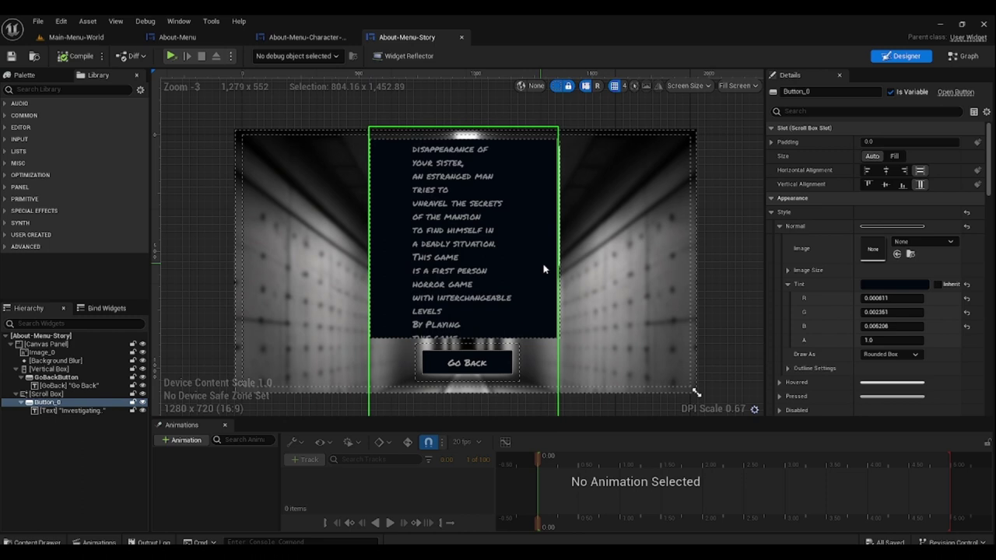
- Set Button_0's Hovered style tint to black, then return to Main-Menu-World
scroll(787, 315, "down", 2)
left_click(780, 300)
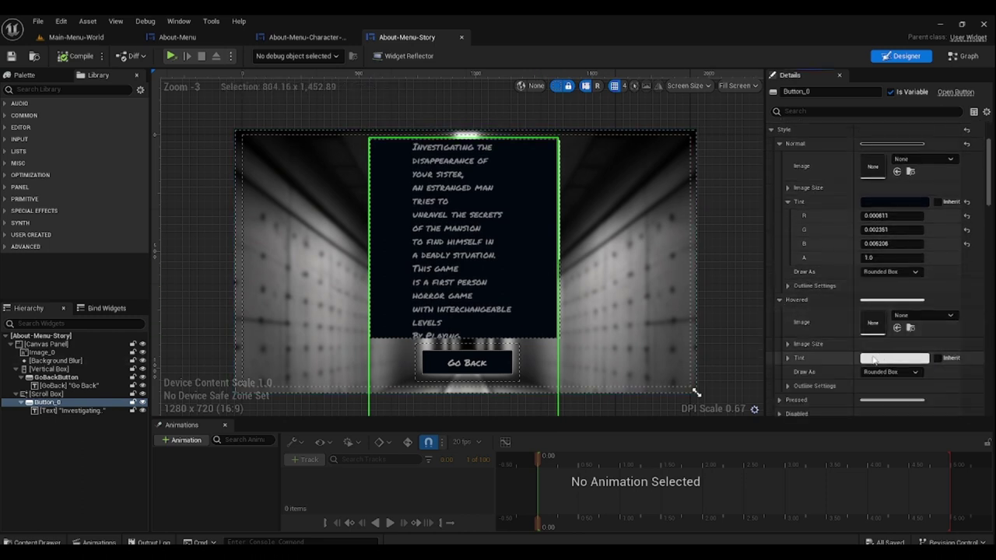
scroll(856, 364, "down", 3)
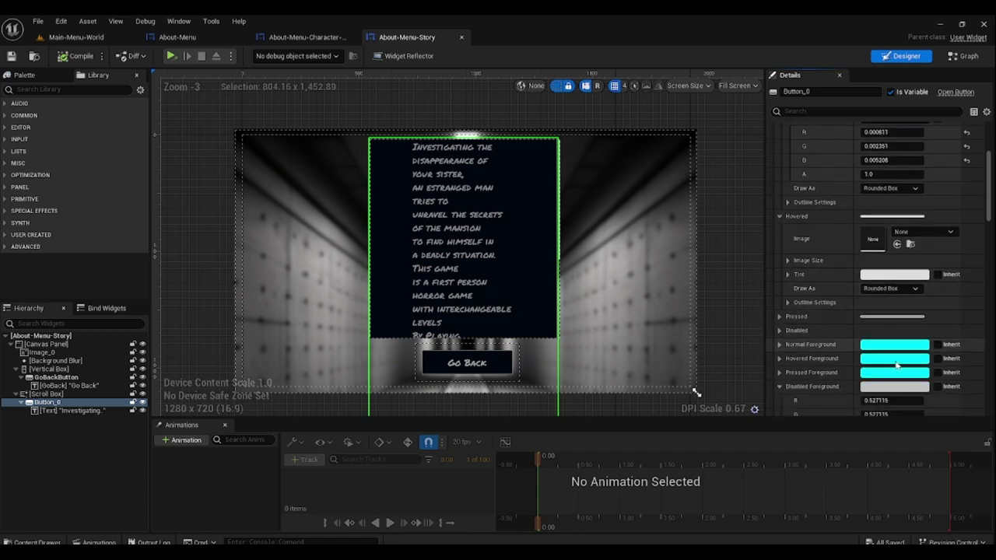
left_click(887, 275)
left_click_drag(809, 377, 813, 488)
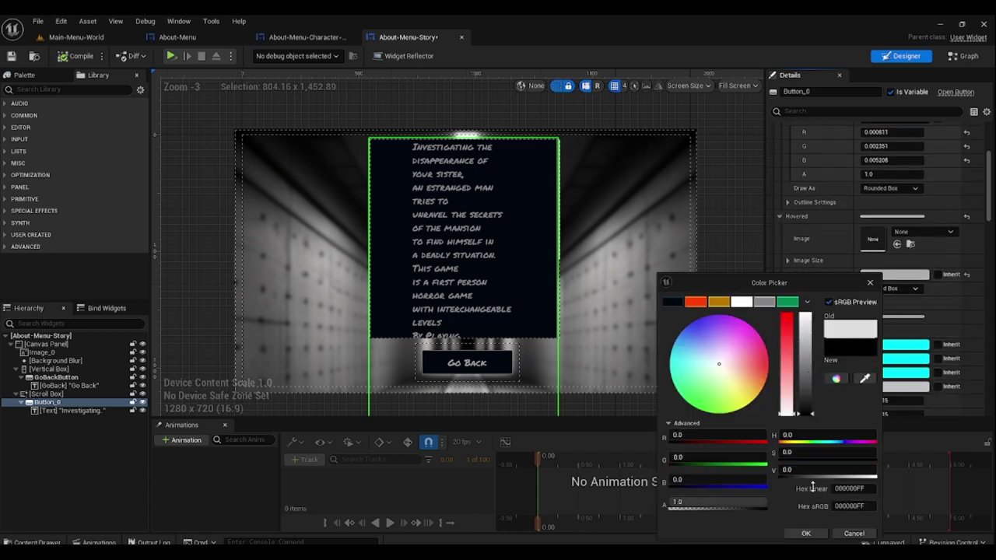
left_click(805, 534)
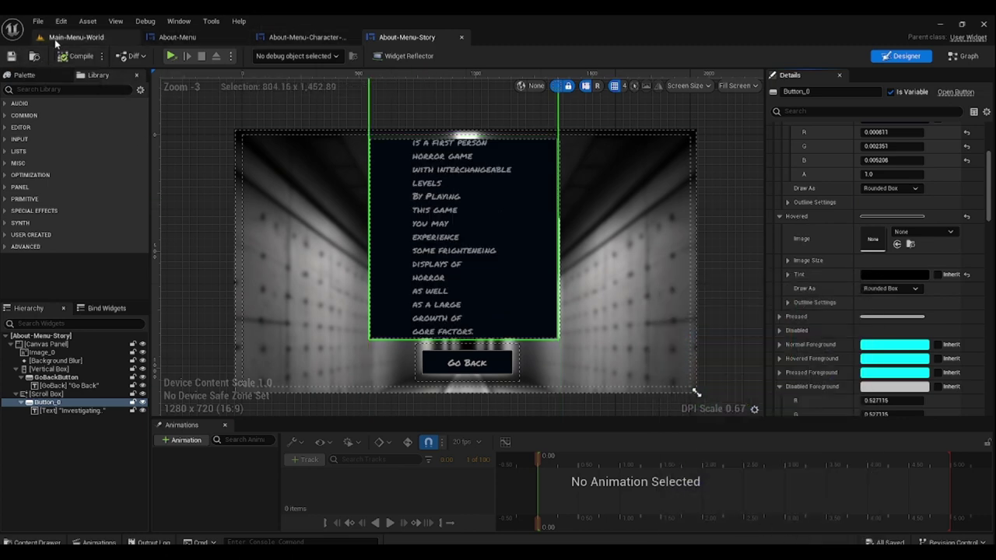
left_click(65, 38)
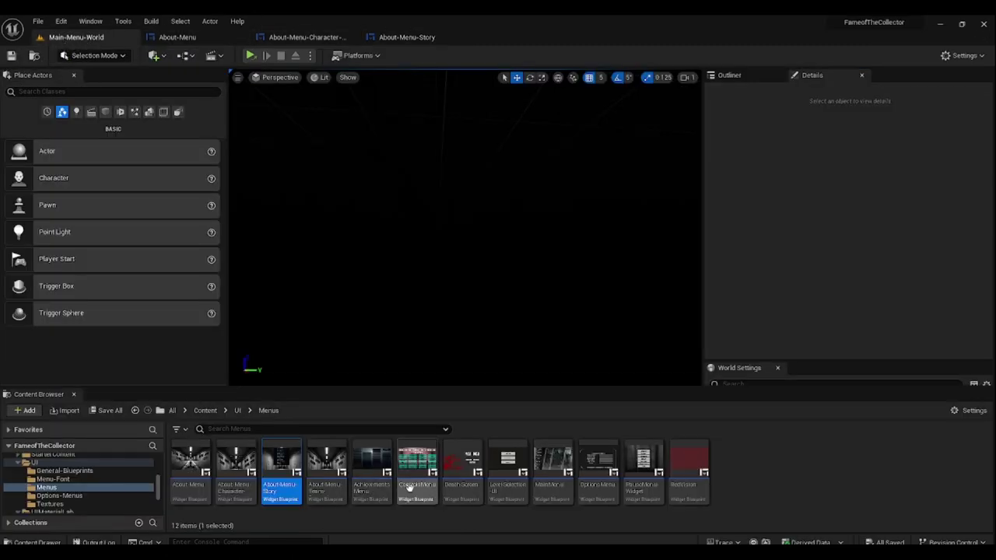
- Open About-Menu-Team-Synopsis, AchievementsMenu and ControlsMenu, docking the floating ControlsMenu tab
double_click(325, 470)
scroll(427, 261, "down", 1)
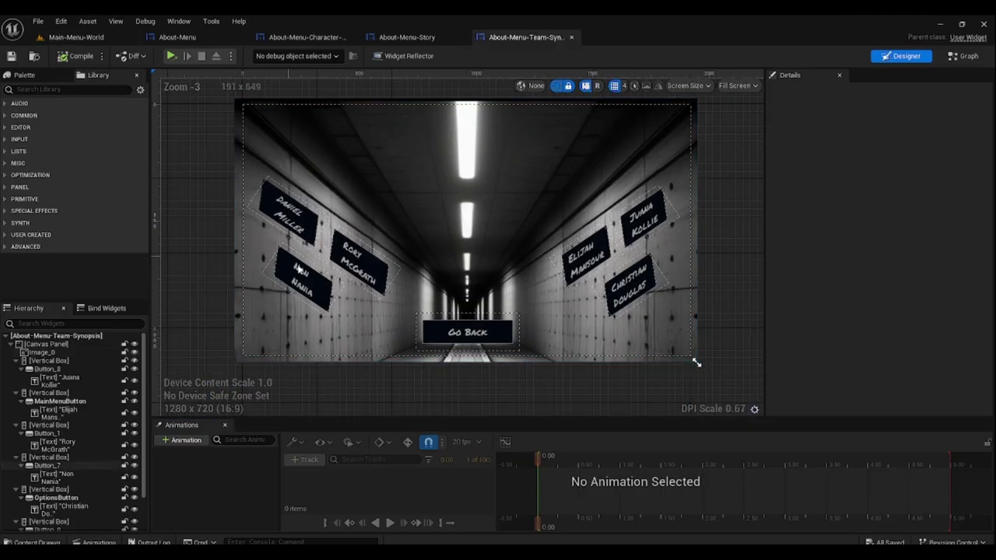
left_click(70, 39)
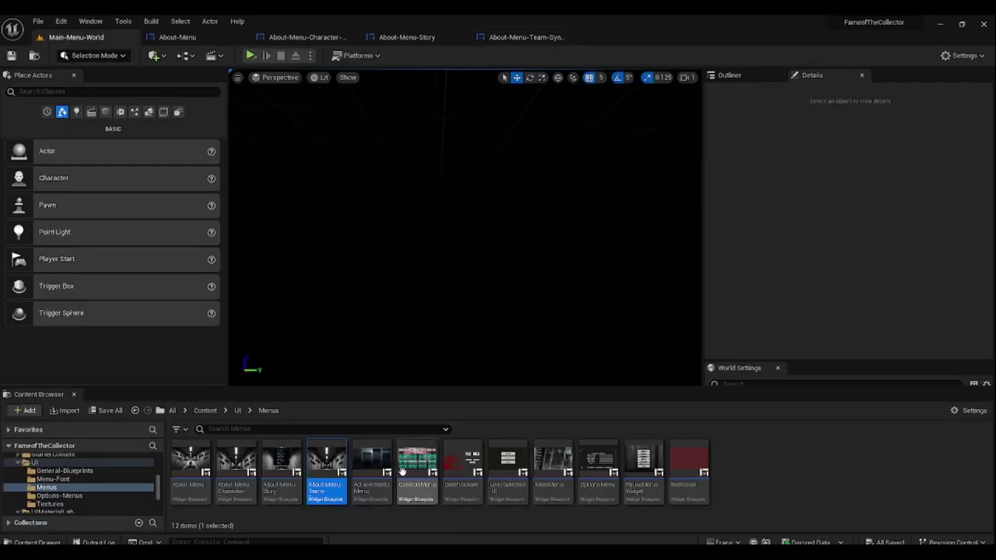
double_click(376, 470)
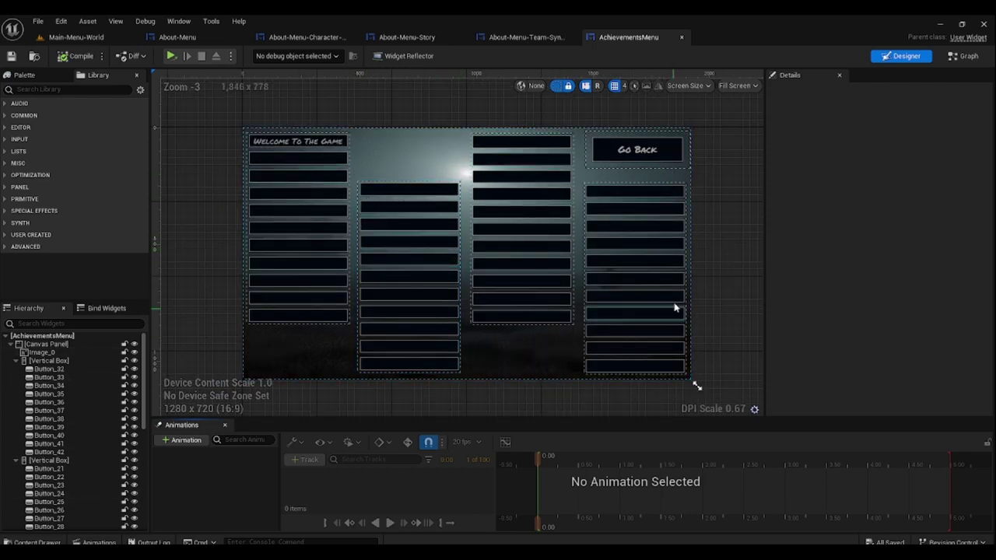
left_click(78, 37)
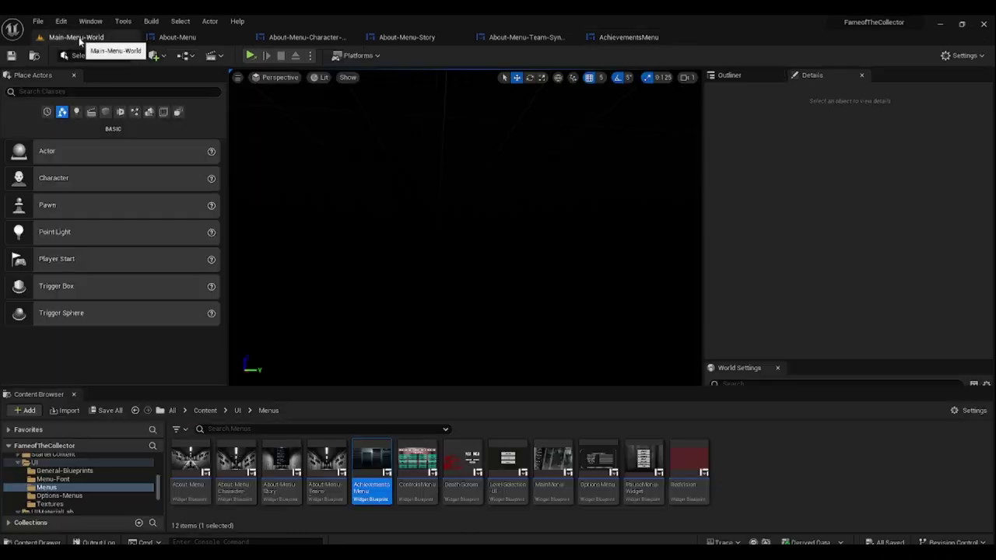
double_click(417, 467)
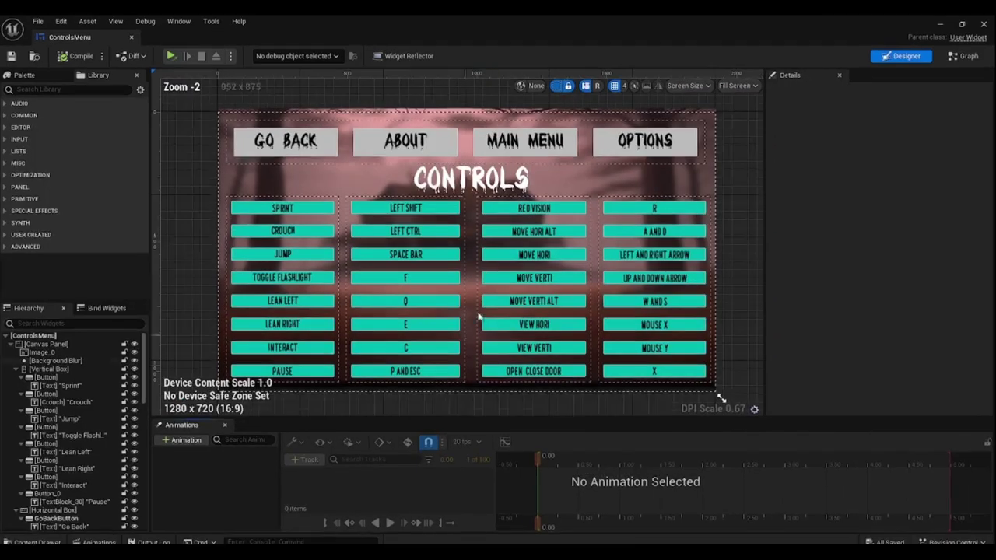
scroll(480, 277, "down", 1)
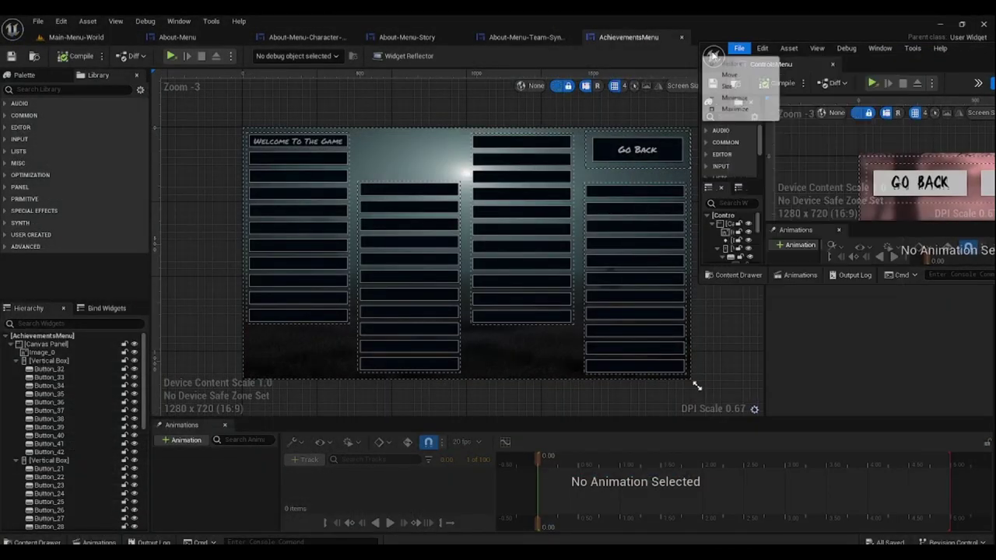
left_click_drag(774, 70, 722, 43)
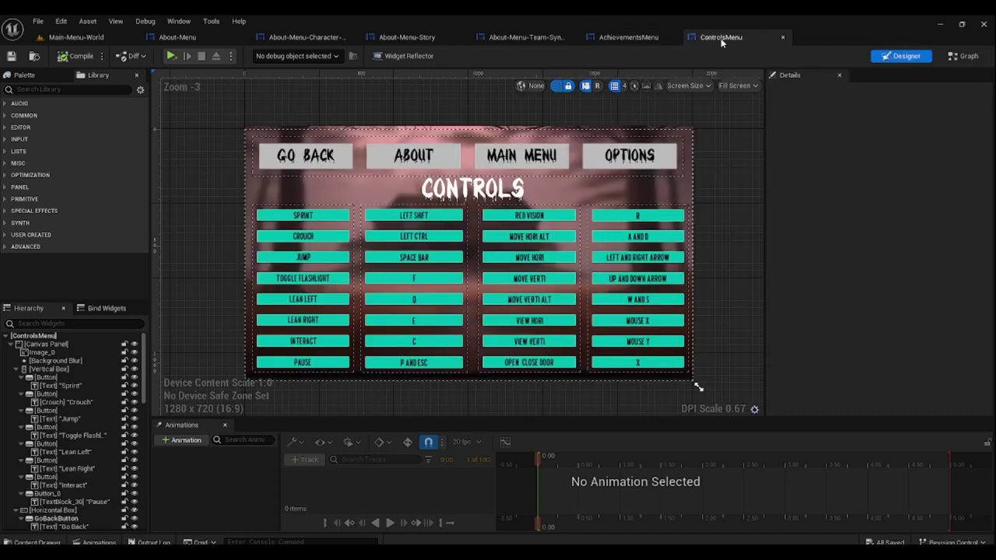
left_click(64, 39)
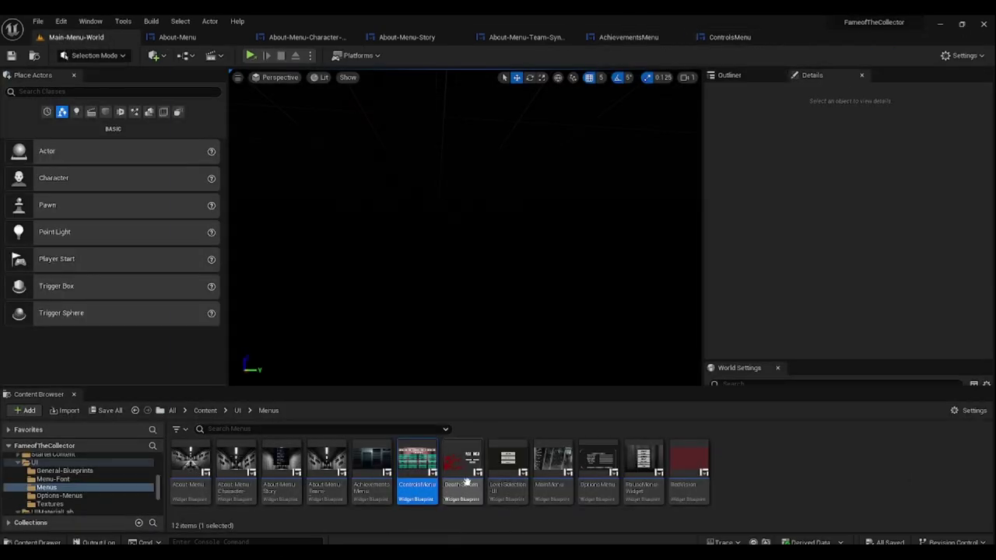
- Open Death-Screen and Level-Selection-UI, checking the Go Back text's font in Details
double_click(467, 482)
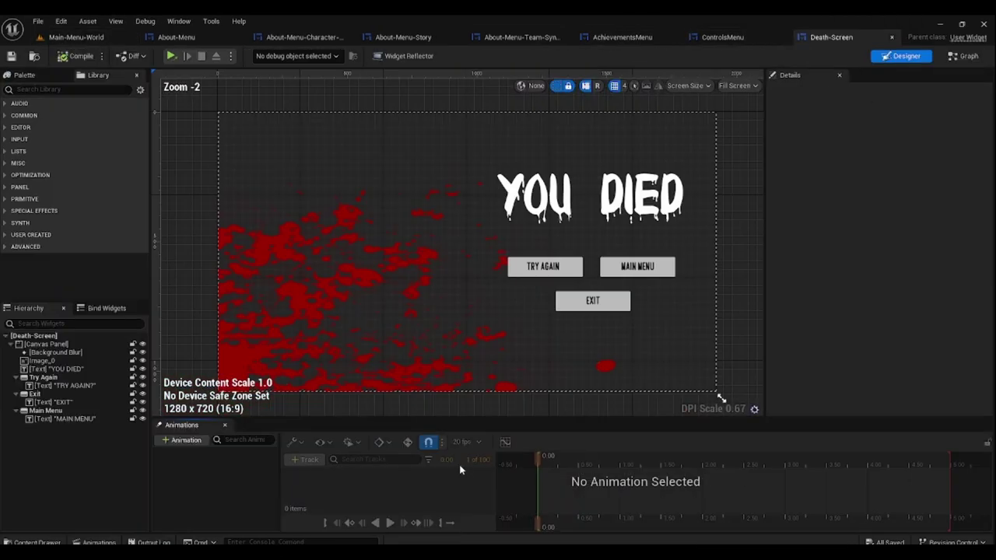
left_click(66, 37)
left_click(505, 484)
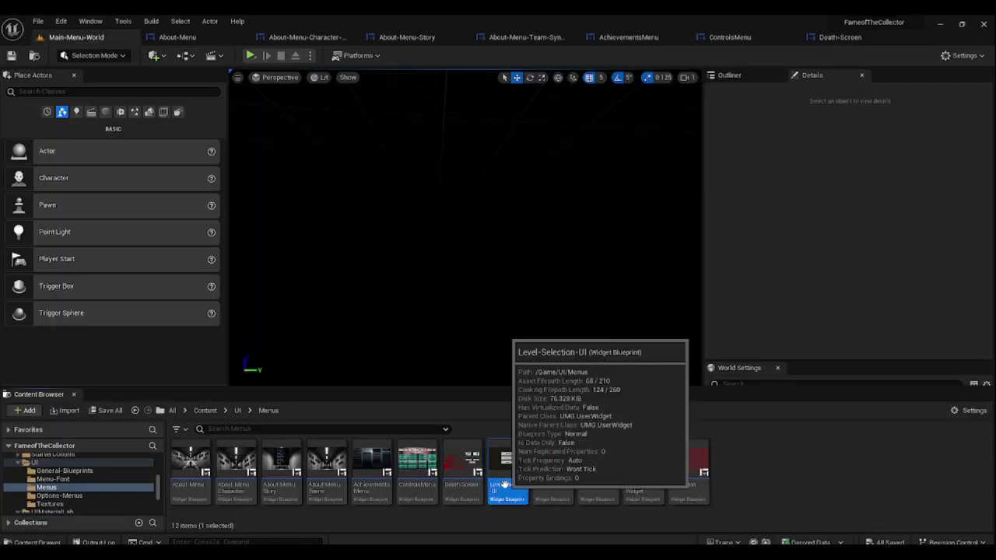
double_click(505, 484)
scroll(440, 249, "down", 1)
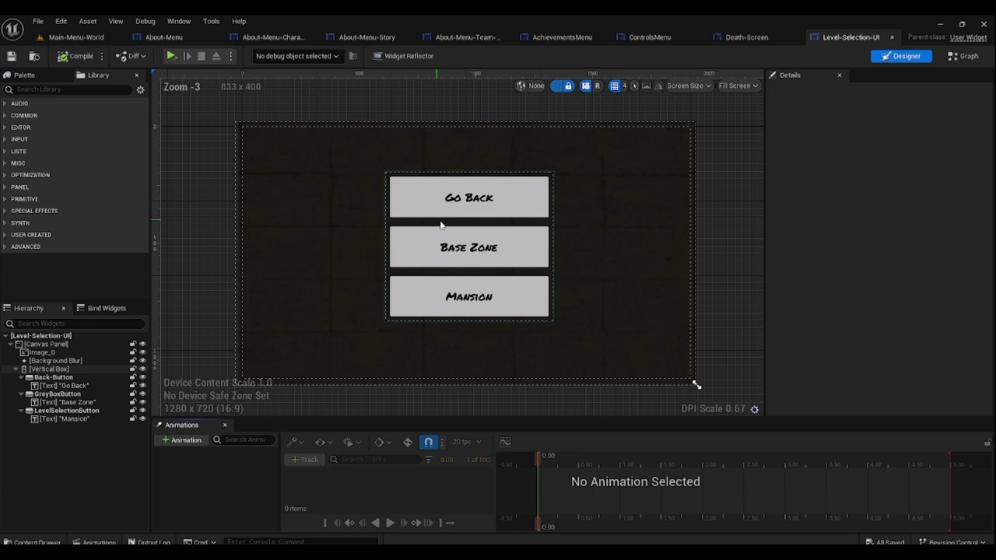
left_click(456, 200)
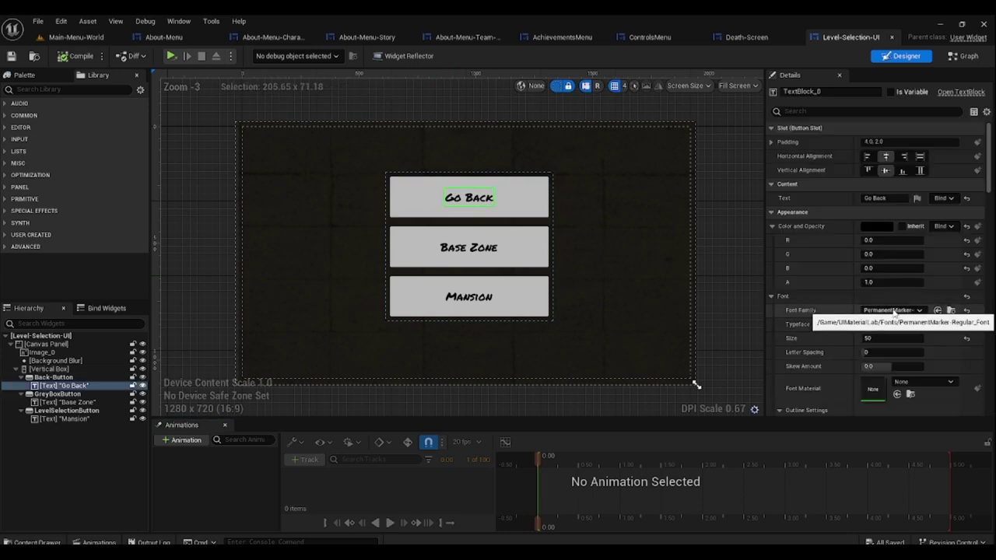
left_click(117, 37)
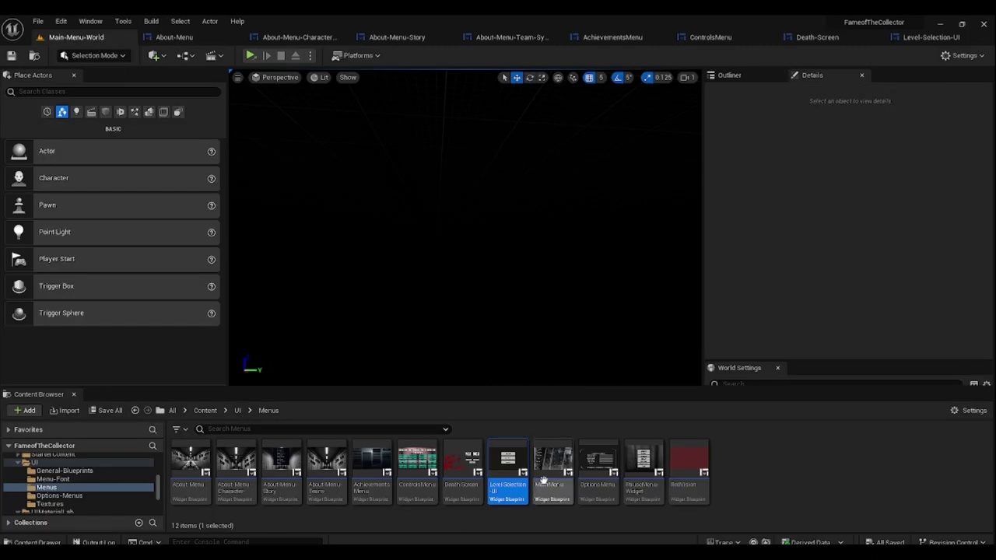
- Open the MainMenu widget blueprint and inspect its NEW GAME entry
double_click(545, 479)
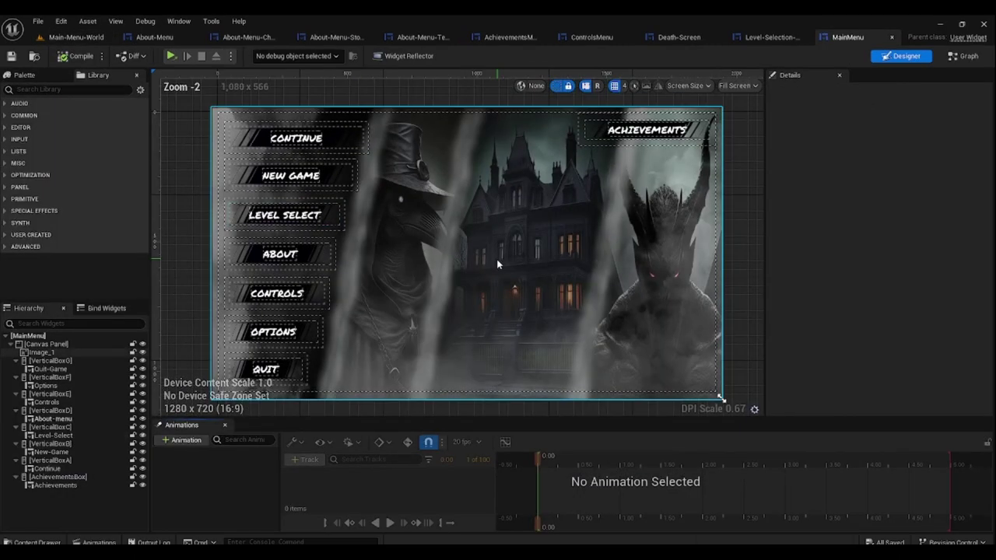
scroll(496, 259, "down", 1)
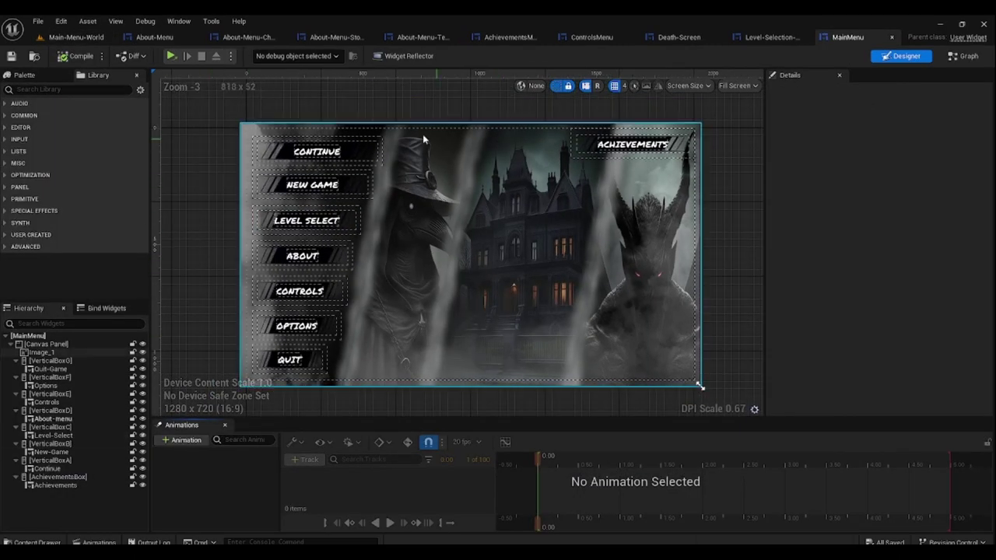
left_click(329, 192)
scroll(329, 193, "up", 4)
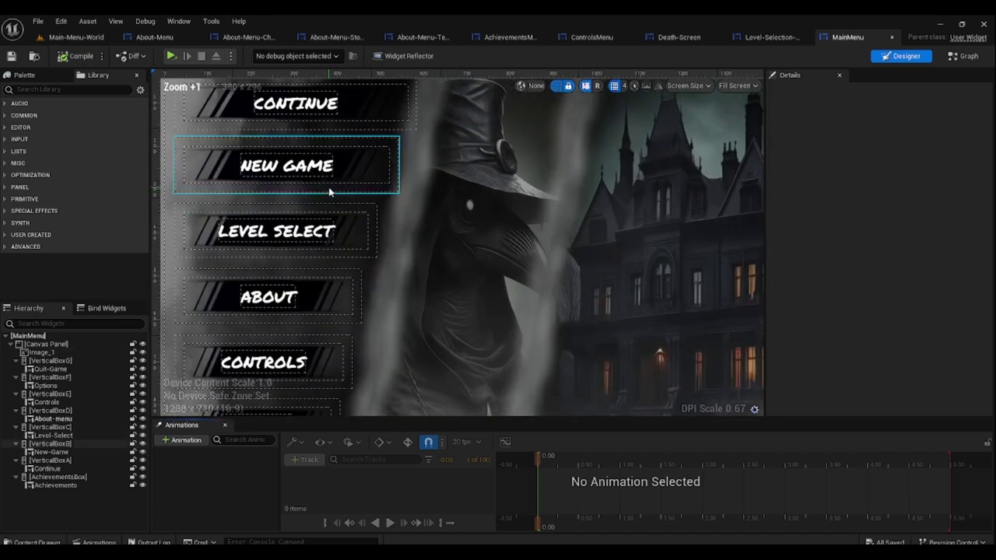
left_click(363, 229)
scroll(527, 350, "down", 5)
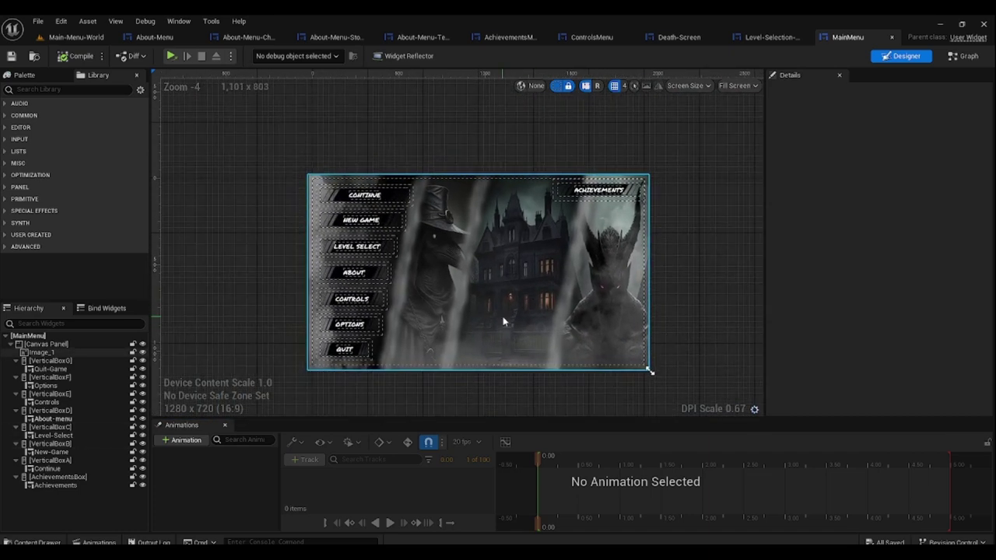
scroll(503, 321, "up", 2)
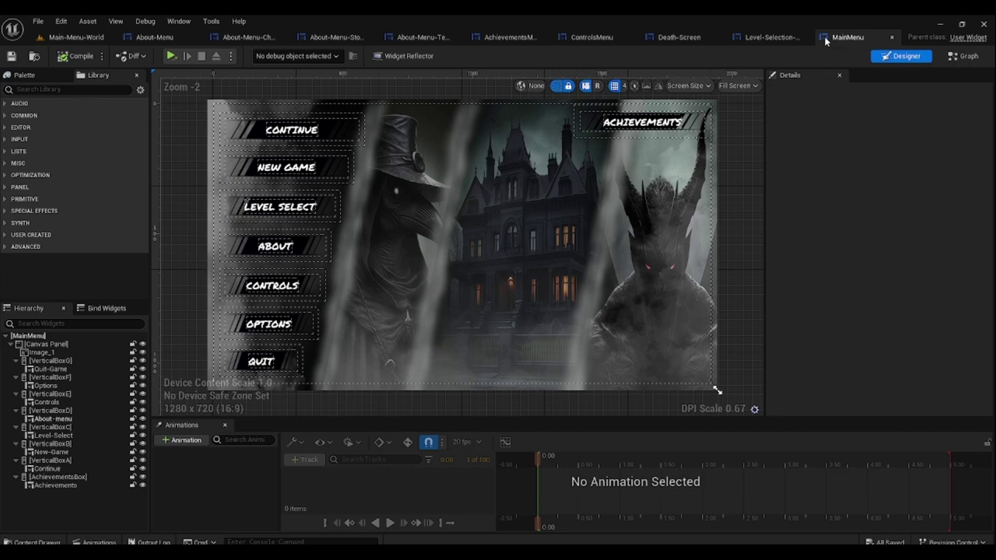
- Close MainMenu, Level-Selection-UI, Death-Screen, the About menus, AchievementsMenu and ControlsMenu
left_click(892, 38)
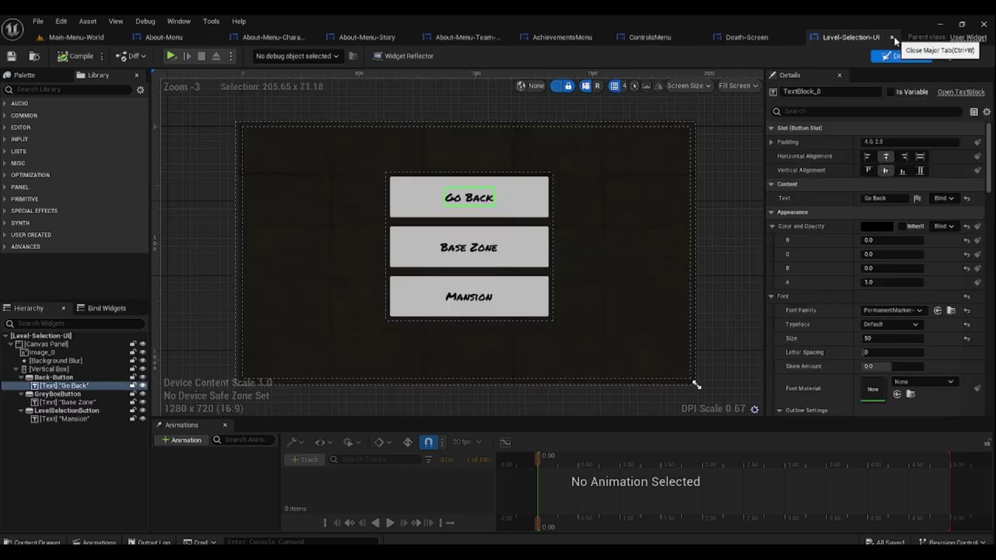
left_click(891, 37)
left_click(892, 37)
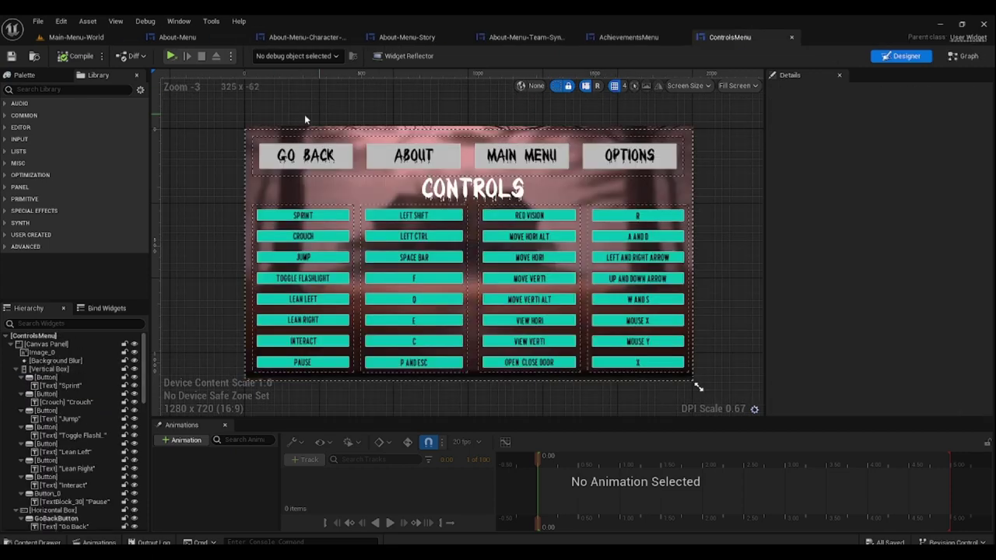
left_click(241, 38)
left_click(241, 37)
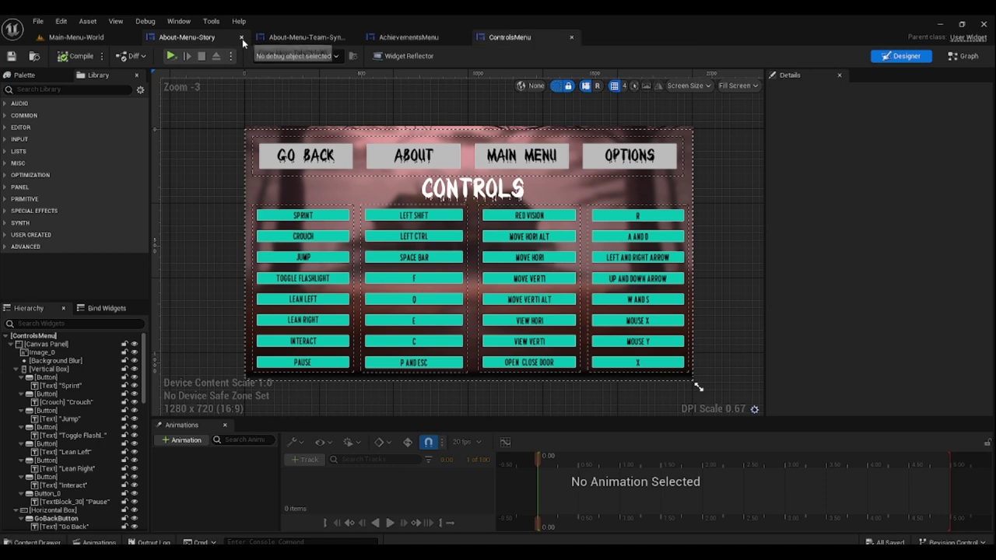
left_click(241, 37)
left_click(242, 37)
left_click(241, 37)
left_click(242, 37)
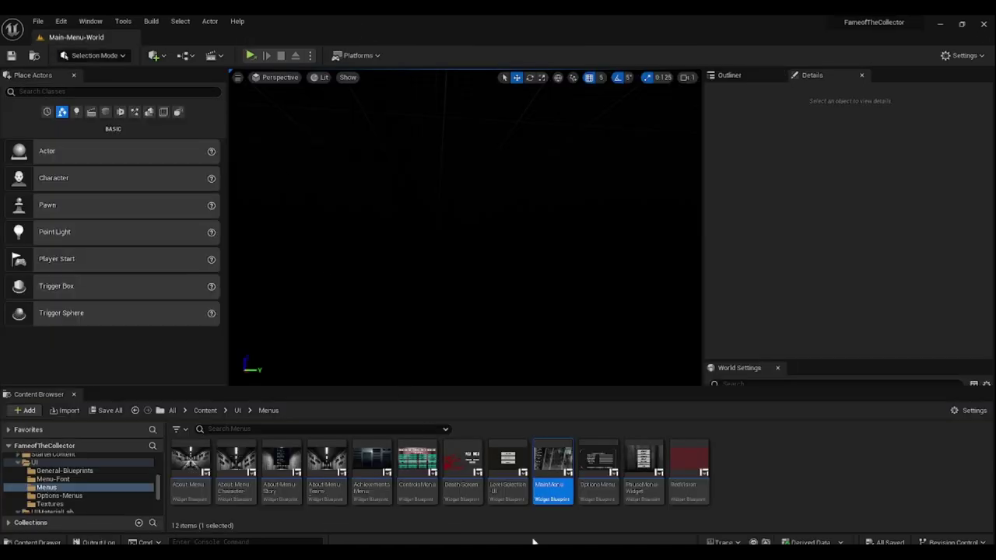
- Open OptionsMenu and PauseMenu-Widget, returning to Main-Menu-World after each
double_click(599, 470)
scroll(448, 228, "down", 2)
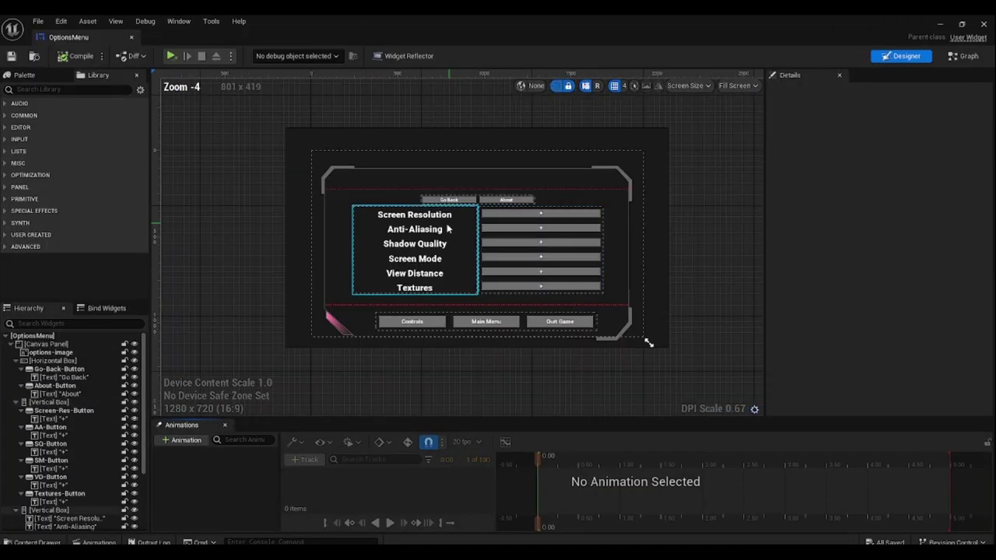
scroll(426, 275, "up", 1)
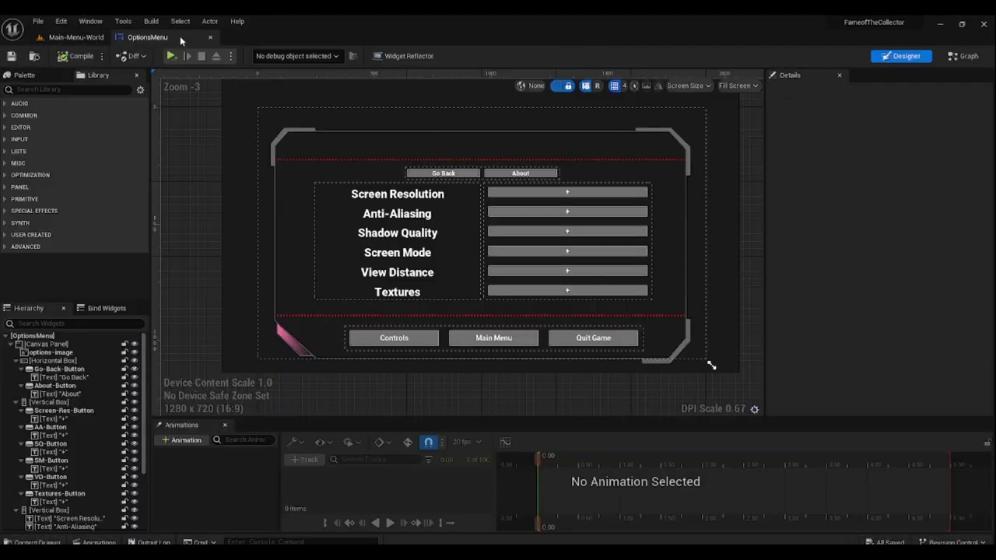
left_click(74, 37)
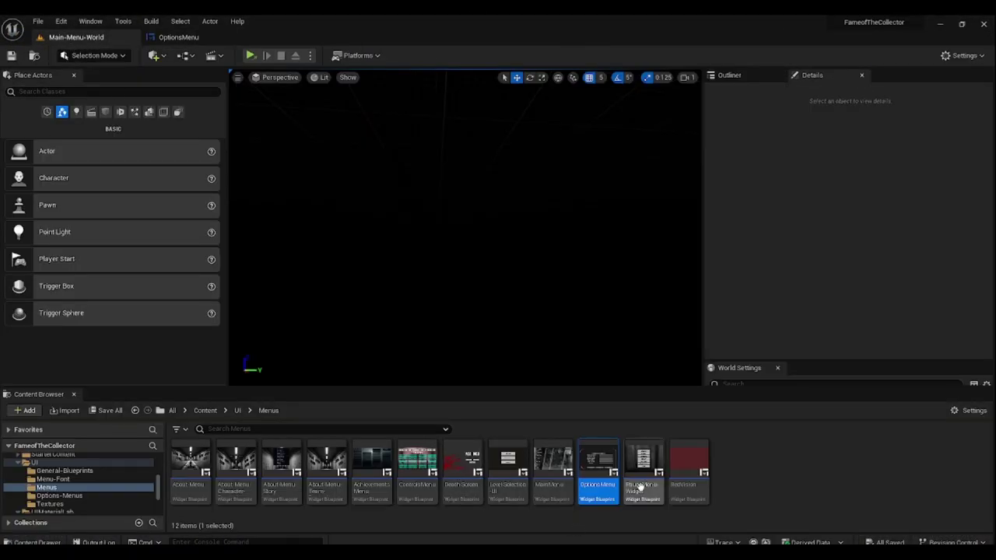
double_click(639, 484)
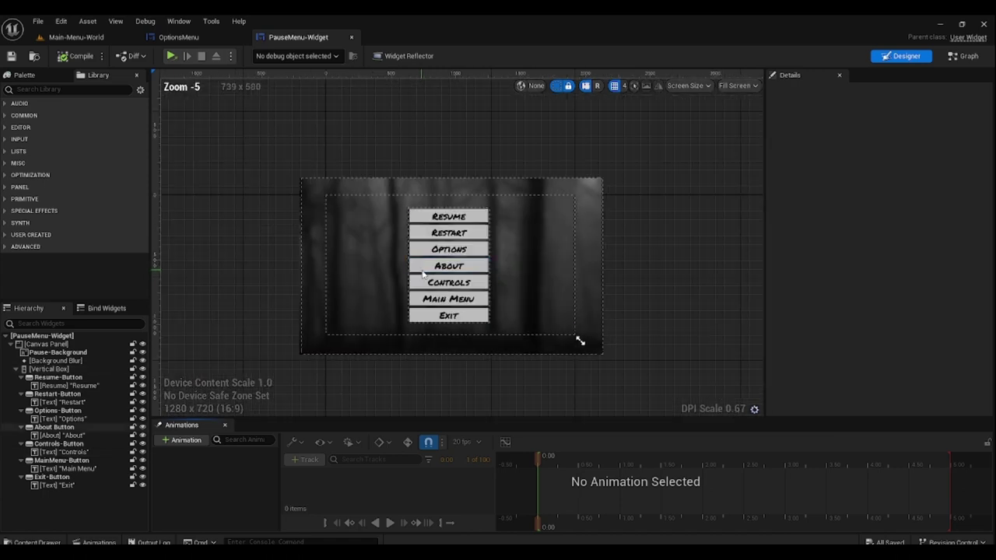
scroll(425, 277, "up", 1)
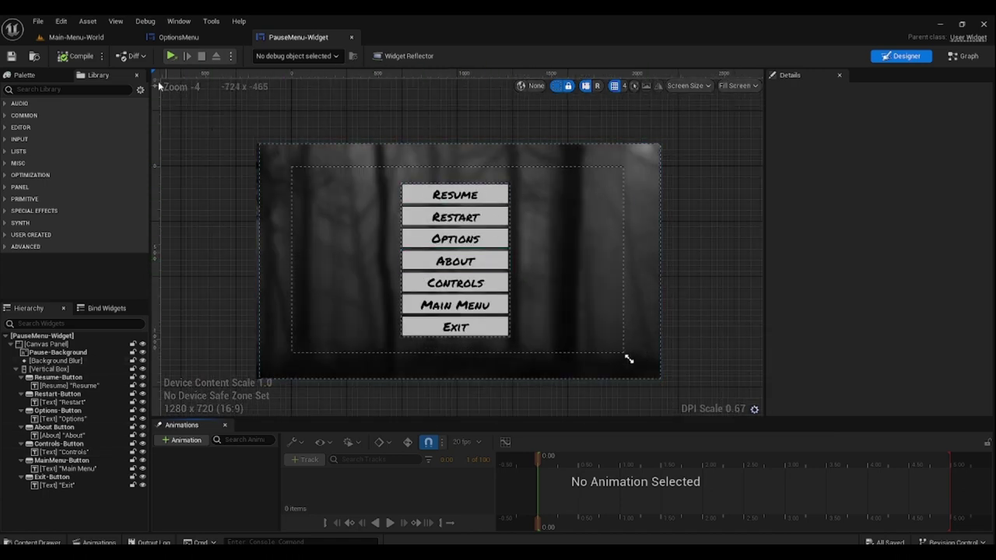
left_click(78, 38)
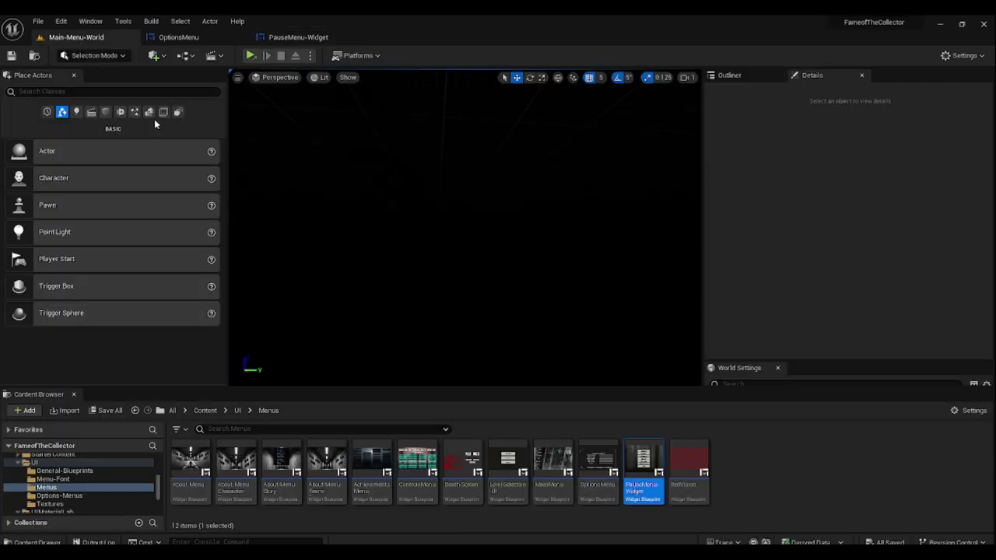
- Open and close RedVision, close PauseMenu-Widget, and go up to the UI folder
double_click(684, 458)
scroll(402, 278, "down", 2)
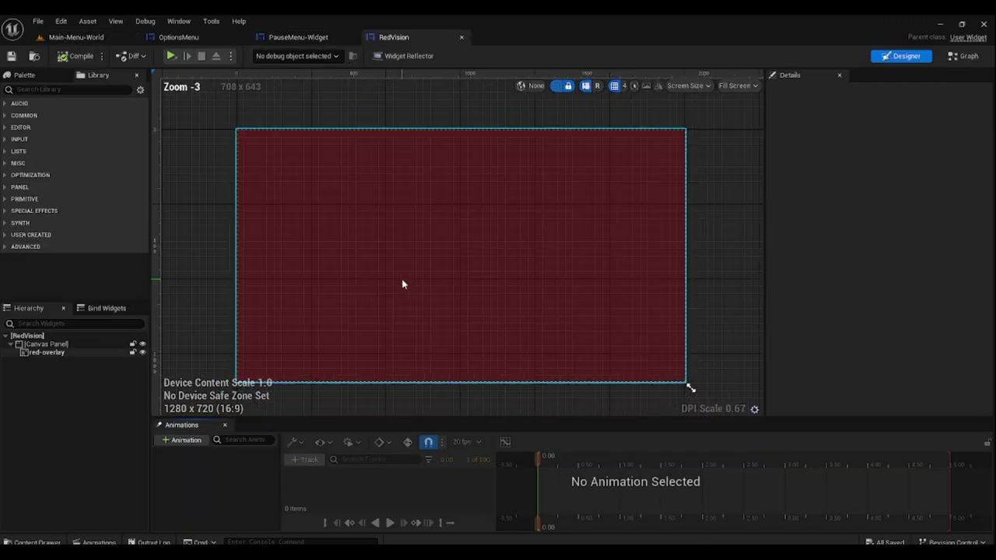
left_click(462, 38)
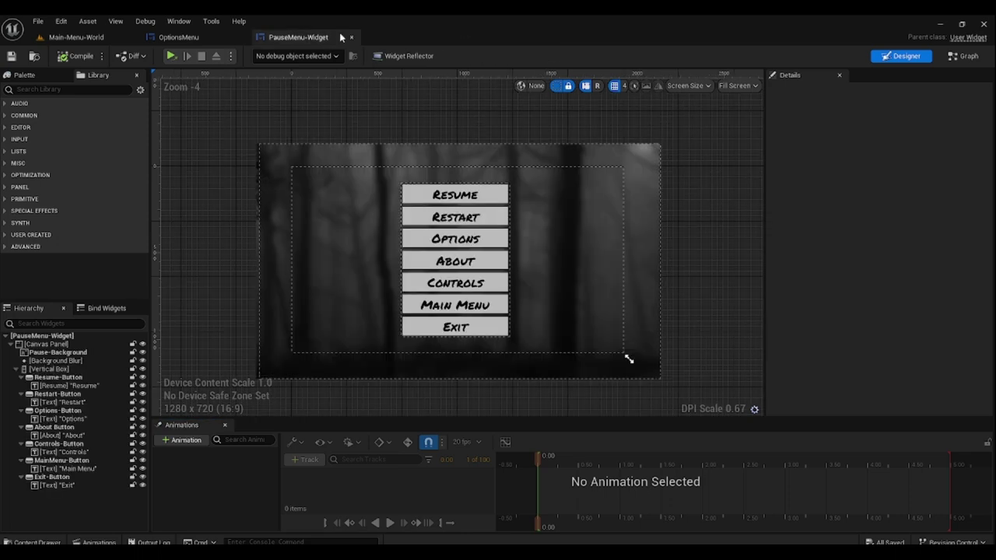
left_click(352, 38)
left_click(78, 37)
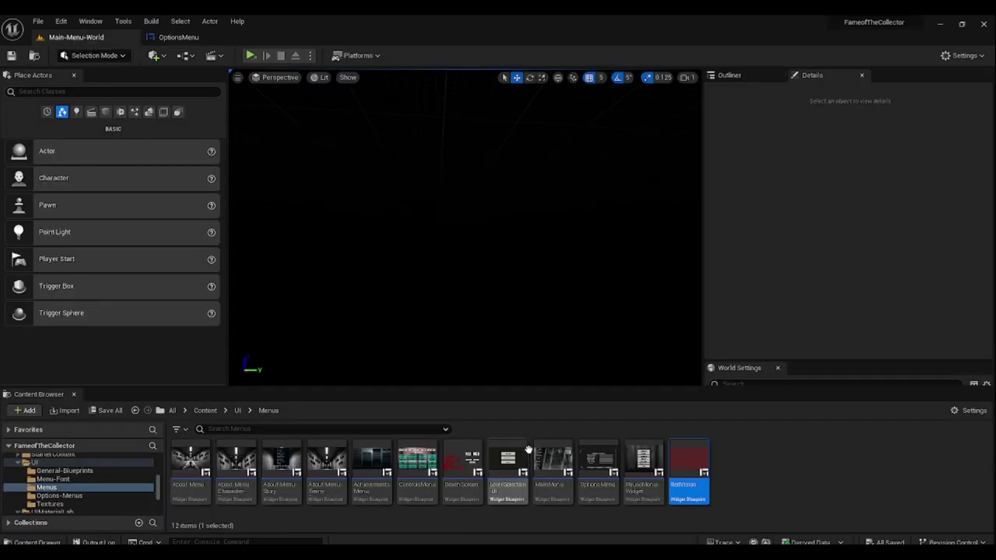
left_click(237, 410)
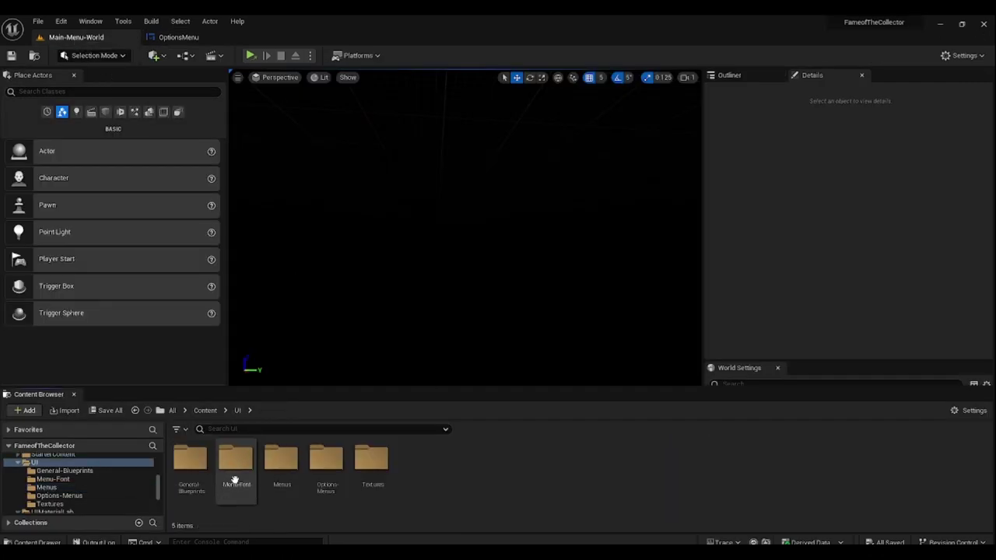
- Open the OP-Anti-Aliasing widget blueprint from the Options-Menus folder
double_click(326, 467)
left_click(185, 467)
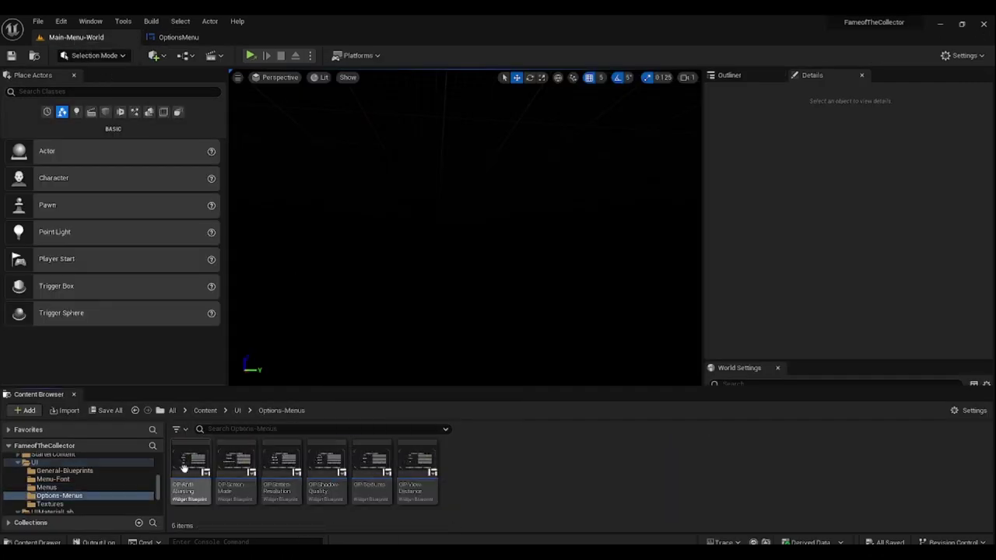
double_click(184, 467)
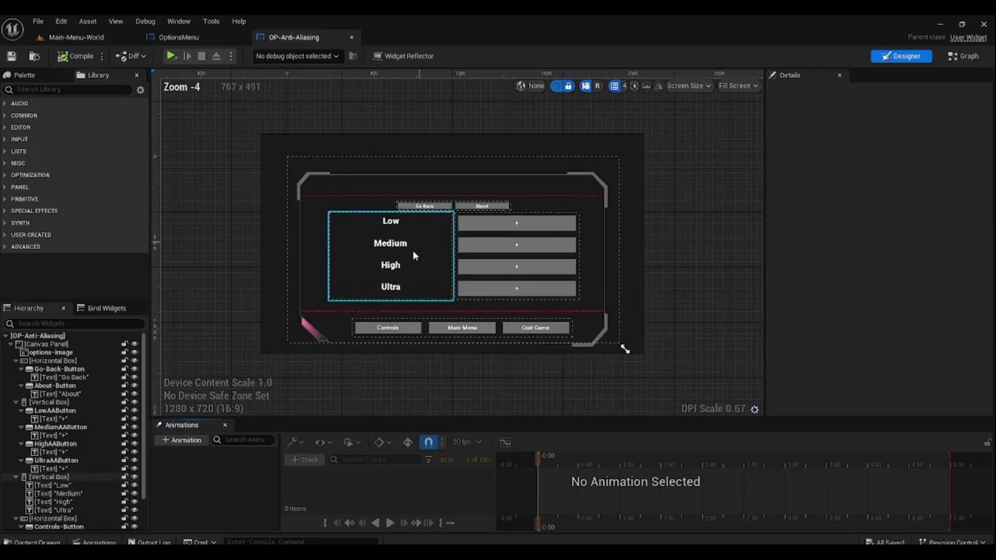
- Review the OP-Anti-Aliasing Event Graph's nodes and comment groups, then close its editor
left_click(965, 56)
scroll(507, 325, "down", 2)
scroll(533, 374, "up", 3)
right_click_drag(534, 374, 466, 266)
scroll(599, 265, "up", 1)
scroll(387, 278, "down", 1)
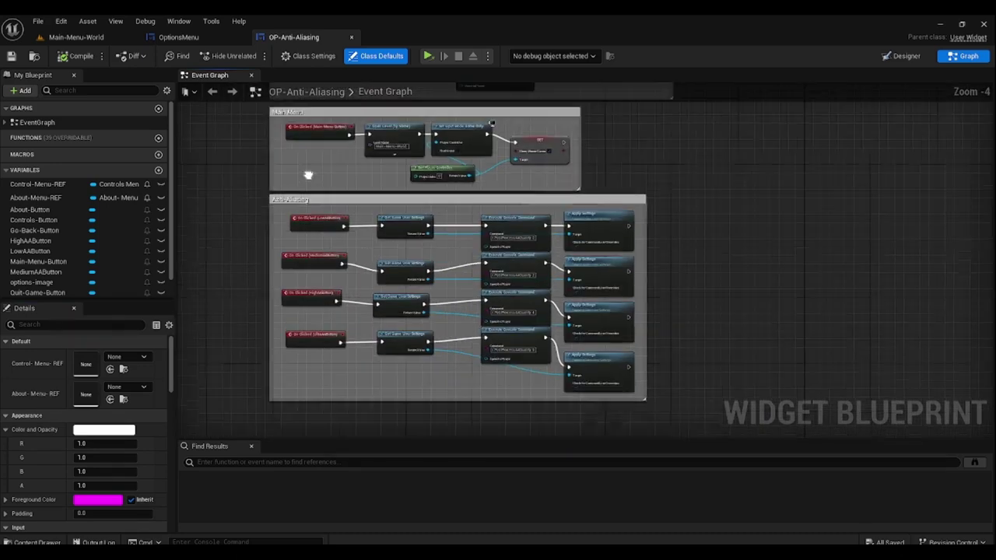
right_click_drag(307, 167, 374, 223)
scroll(342, 353, "down", 2)
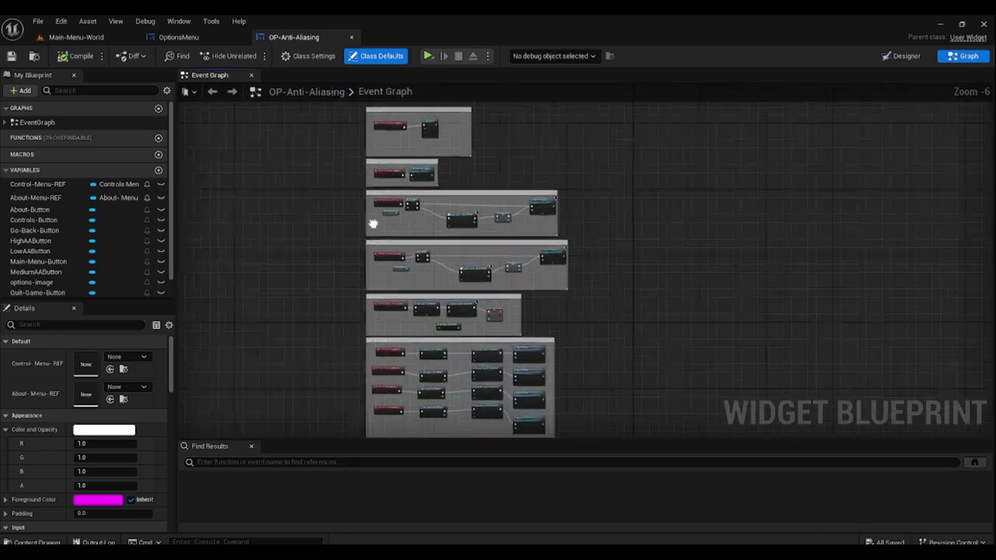
left_click(352, 37)
- Close OptionsMenu and preview the OP-Screen-Mode and OP-Screen-Resolution widget designs
left_click(88, 38)
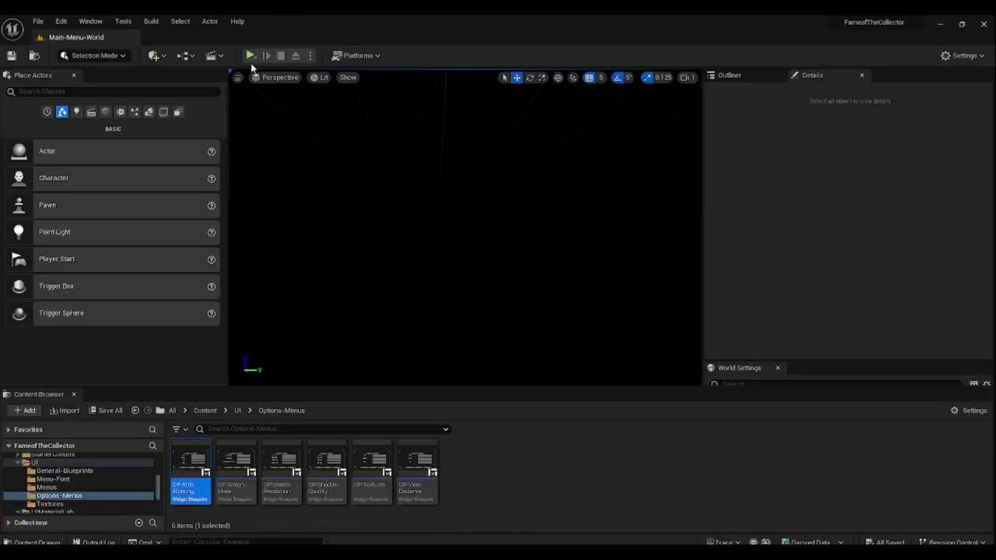
double_click(232, 467)
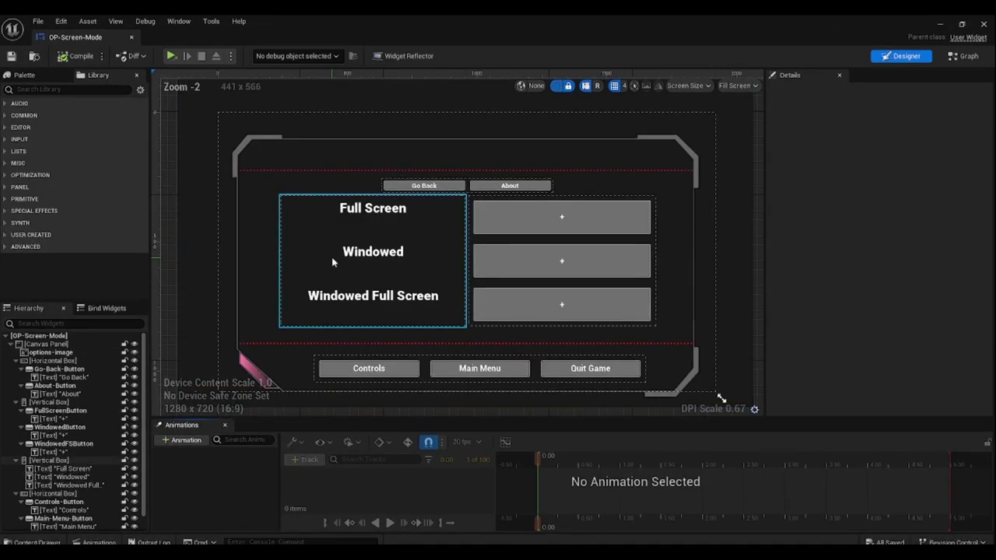
left_click(130, 36)
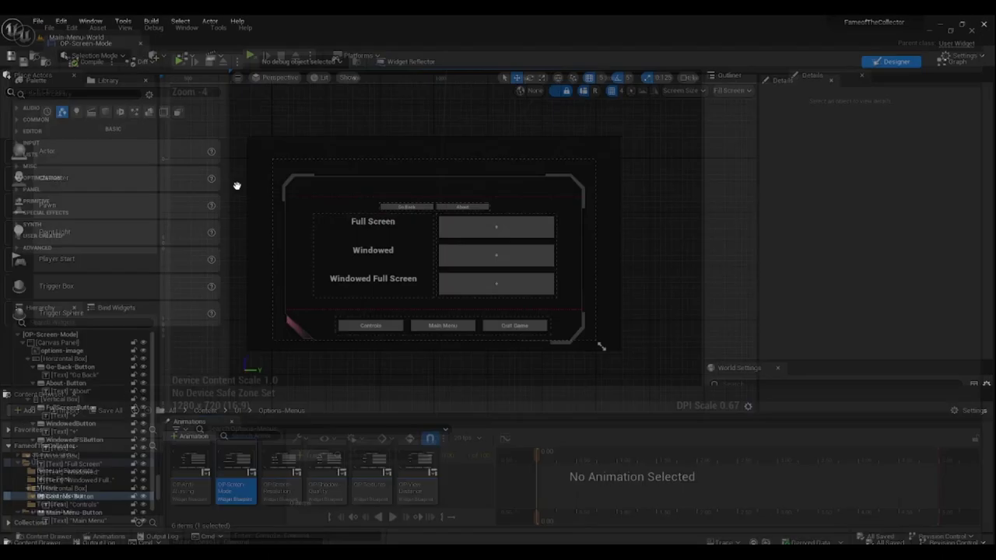
double_click(280, 478)
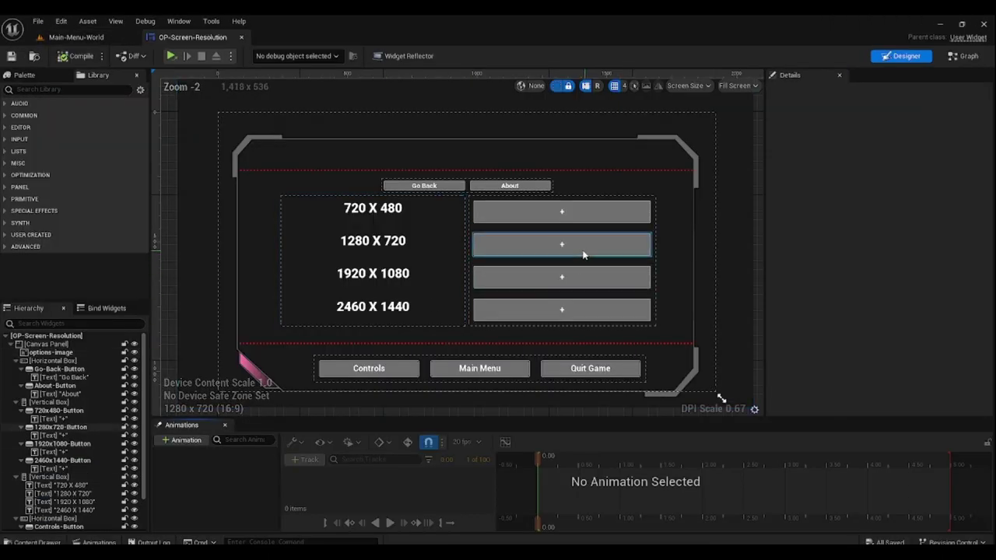
scroll(583, 256, "down", 2)
scroll(463, 246, "up", 1)
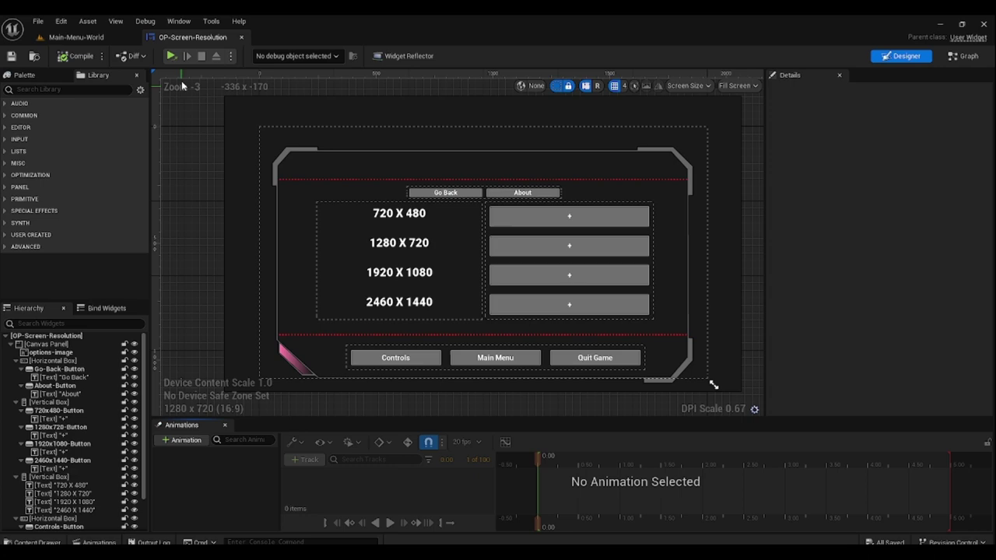
left_click(241, 37)
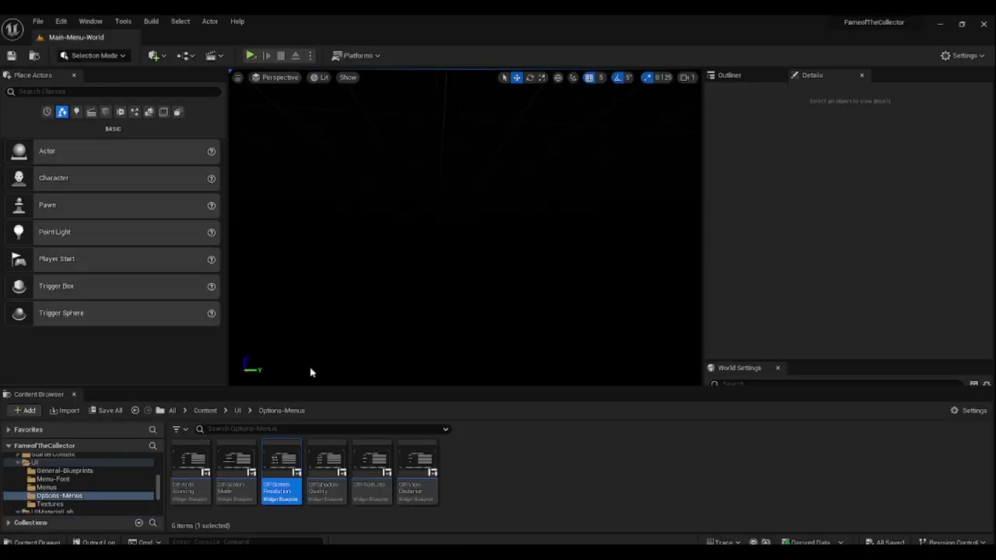
- Preview the OP-Shadow-Quality and OP-Textures widget designs, closing each afterwards
double_click(324, 487)
scroll(452, 308, "down", 4)
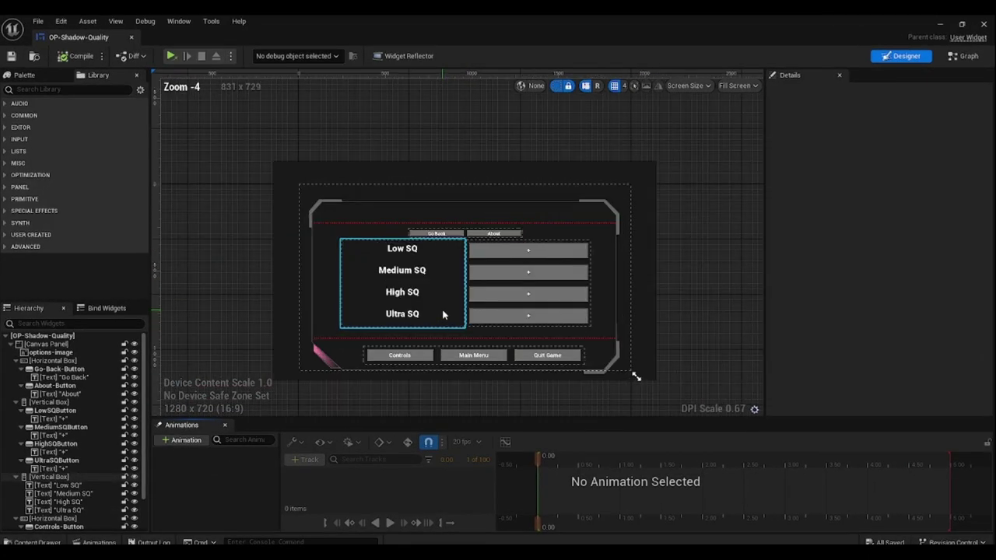
left_click(130, 37)
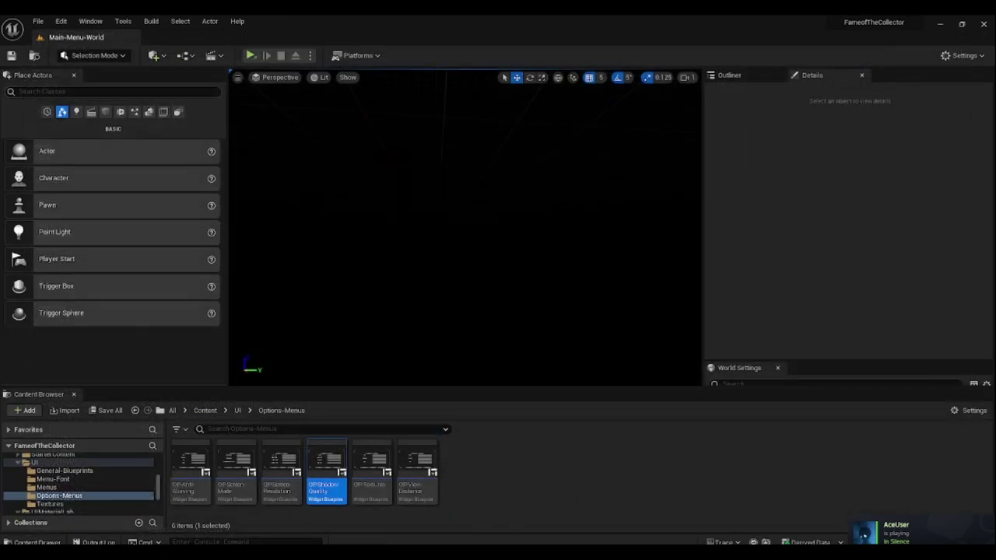
double_click(364, 475)
scroll(452, 262, "down", 1)
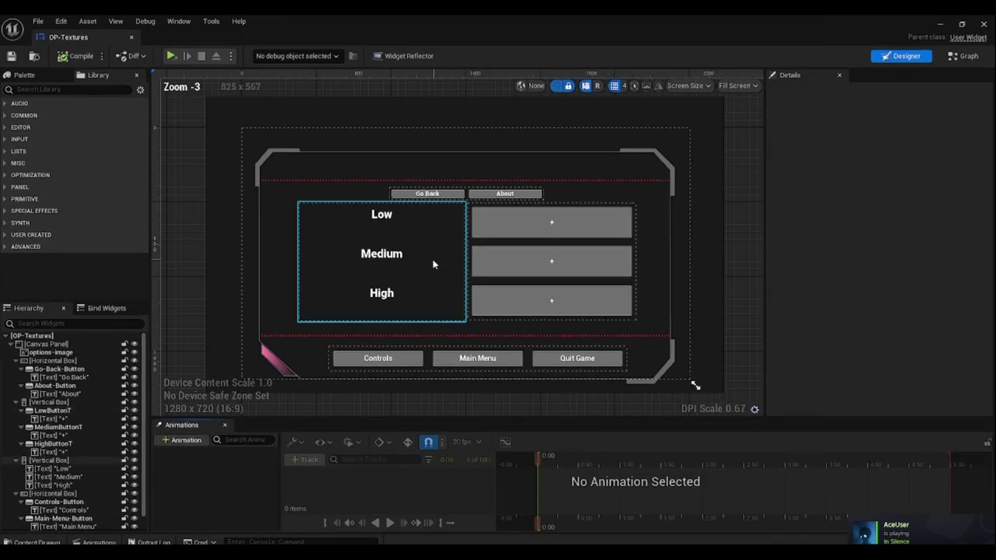
left_click(131, 37)
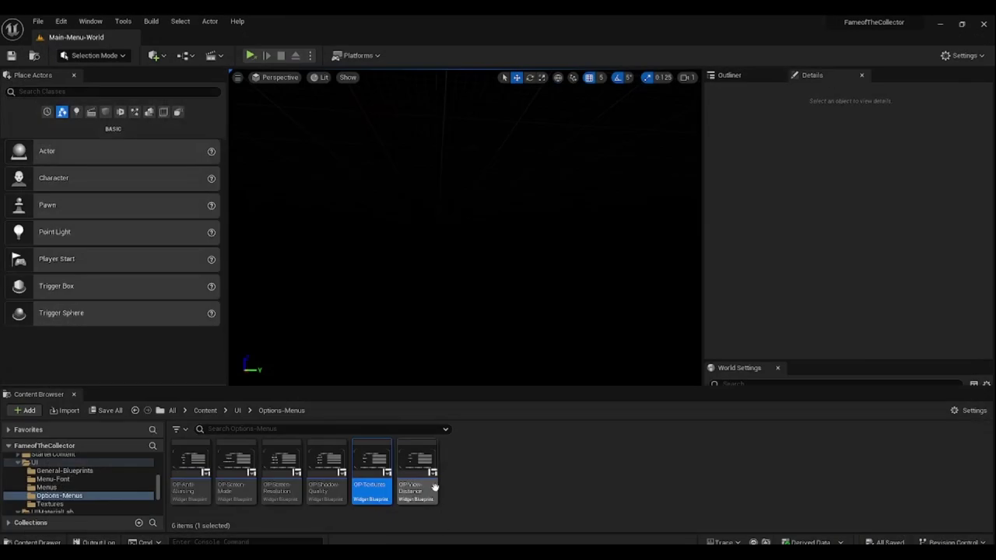
- Preview the OP-View-Distance widget, close it and go back up to the UI folder
double_click(419, 474)
scroll(355, 207, "down", 2)
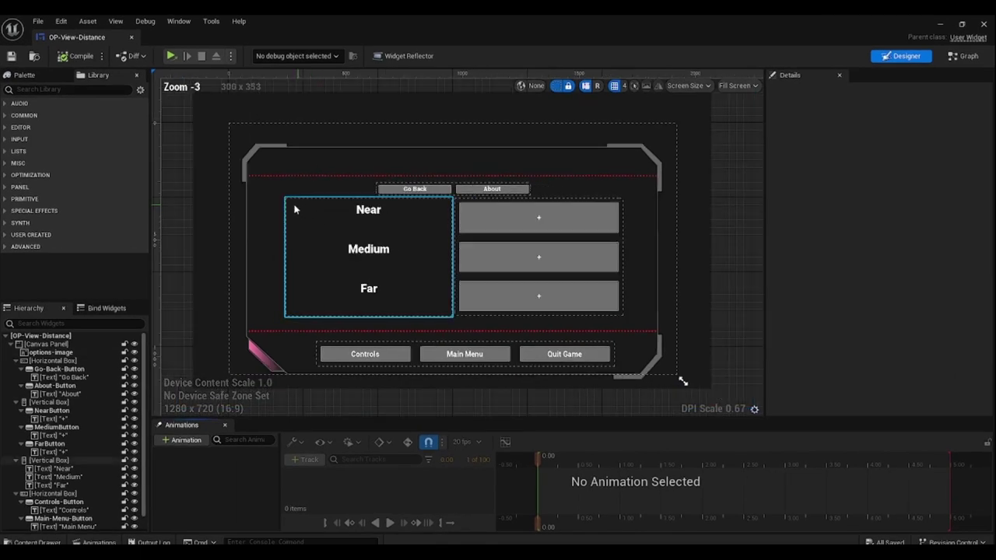
scroll(232, 198, "up", 1)
right_click_drag(240, 207, 251, 195)
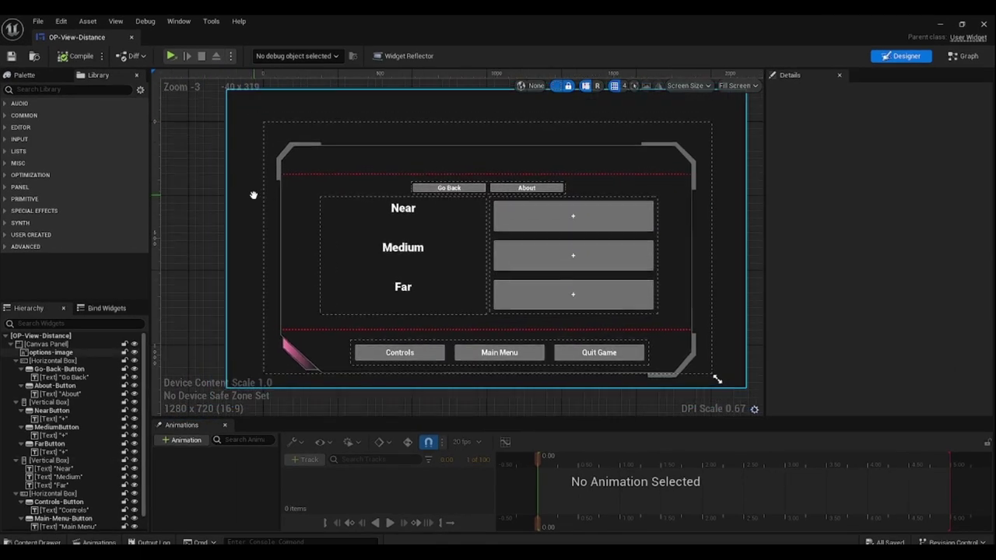
left_click(130, 38)
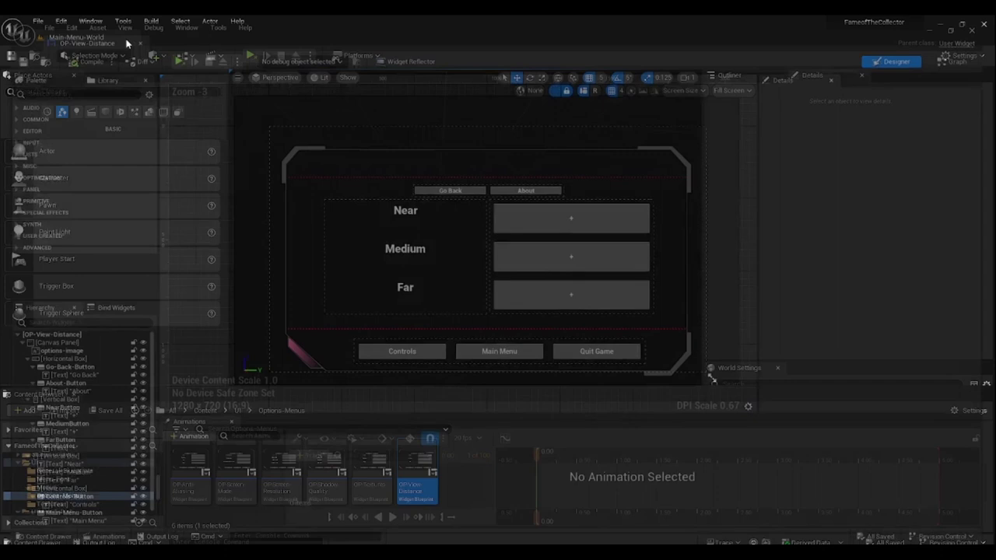
left_click(236, 411)
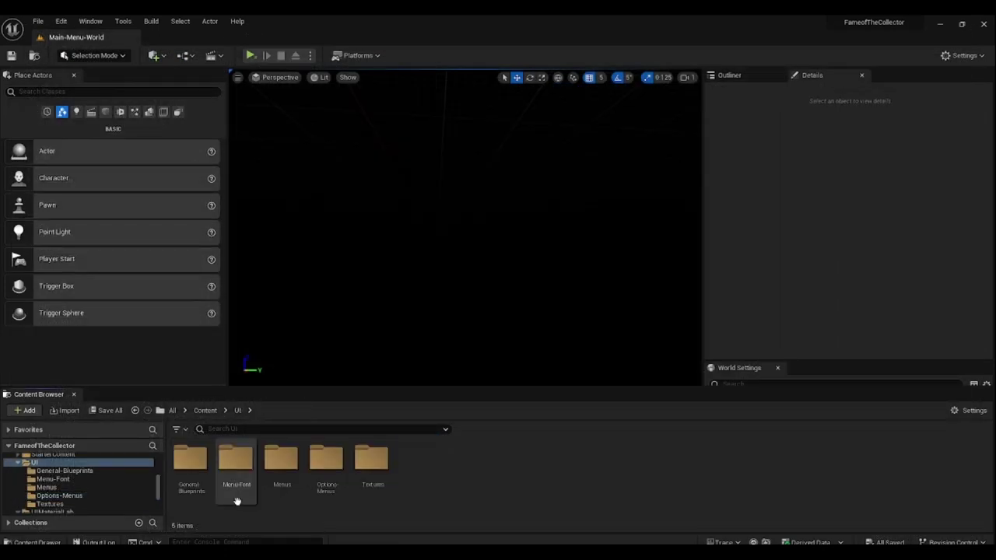
- Open the UI Textures folder and look through its textures
double_click(369, 467)
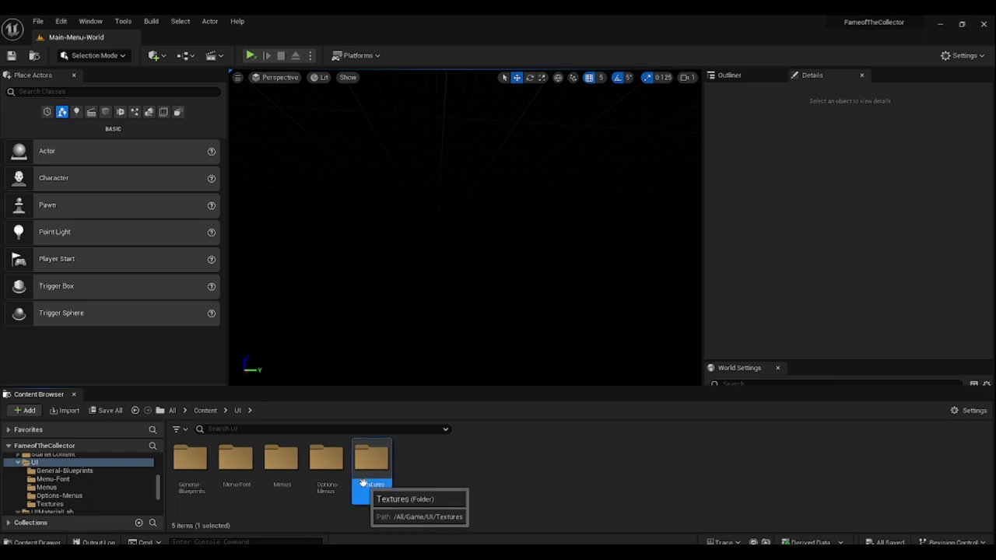
scroll(478, 500, "down", 1)
scroll(409, 498, "down", 1)
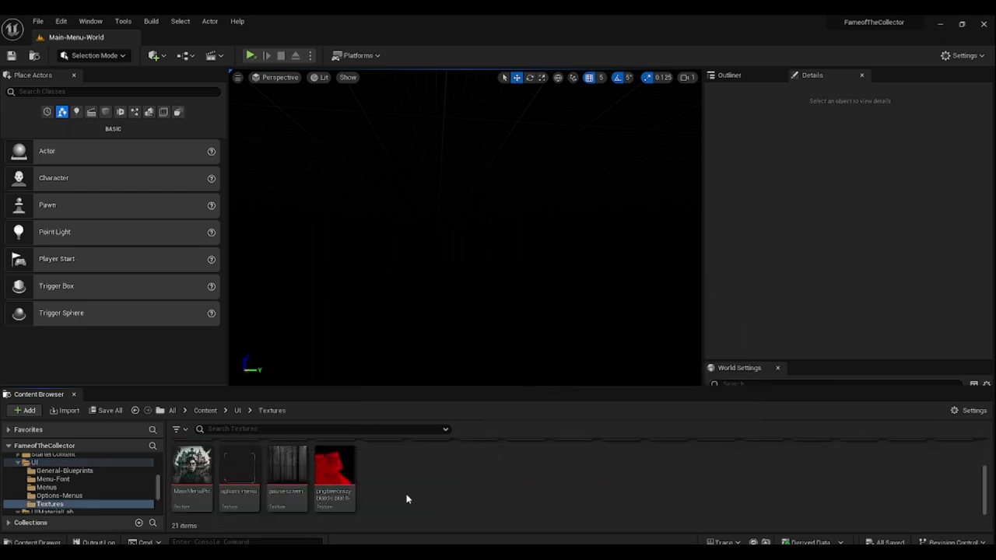
scroll(408, 498, "up", 2)
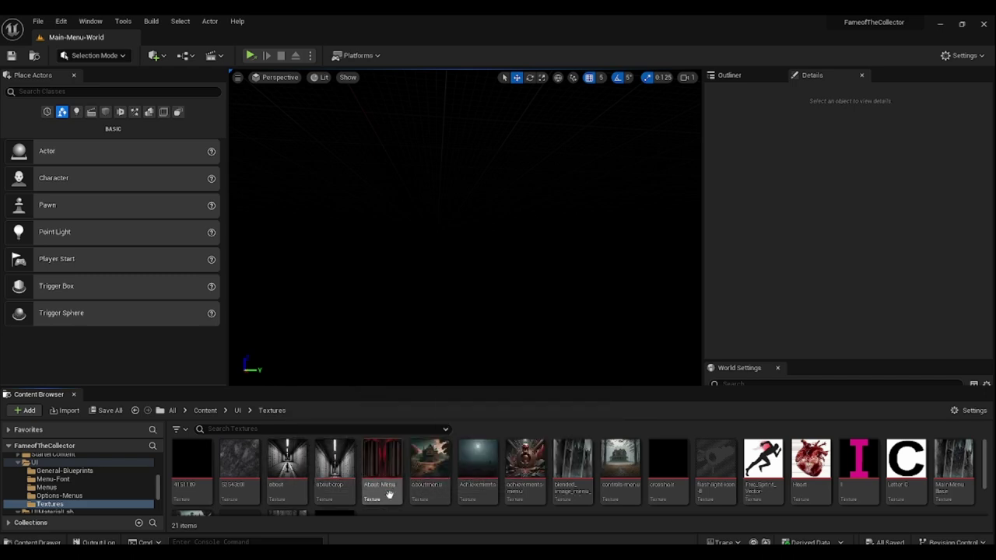
- Delete the About-Menu and aboutmenu textures
left_click(381, 480)
key("Delete")
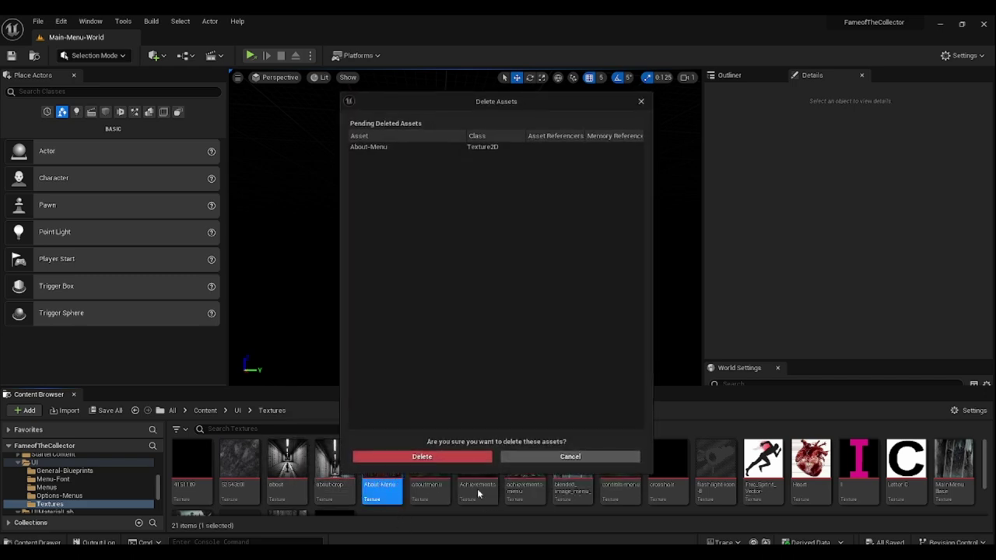
left_click(421, 457)
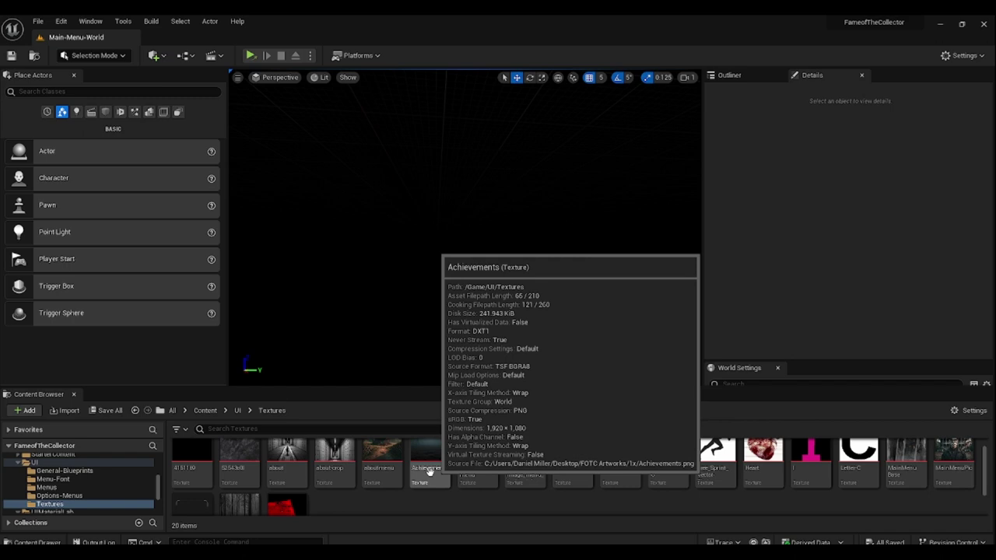
left_click(380, 467)
key("Delete")
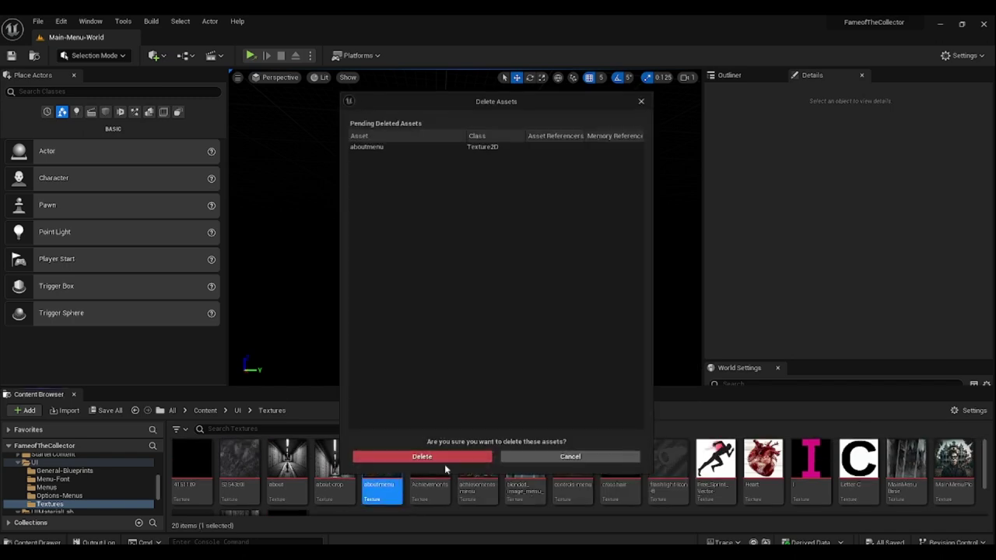
left_click(445, 464)
- Delete the achievements-menu and MainMenuPic textures
left_click(441, 457)
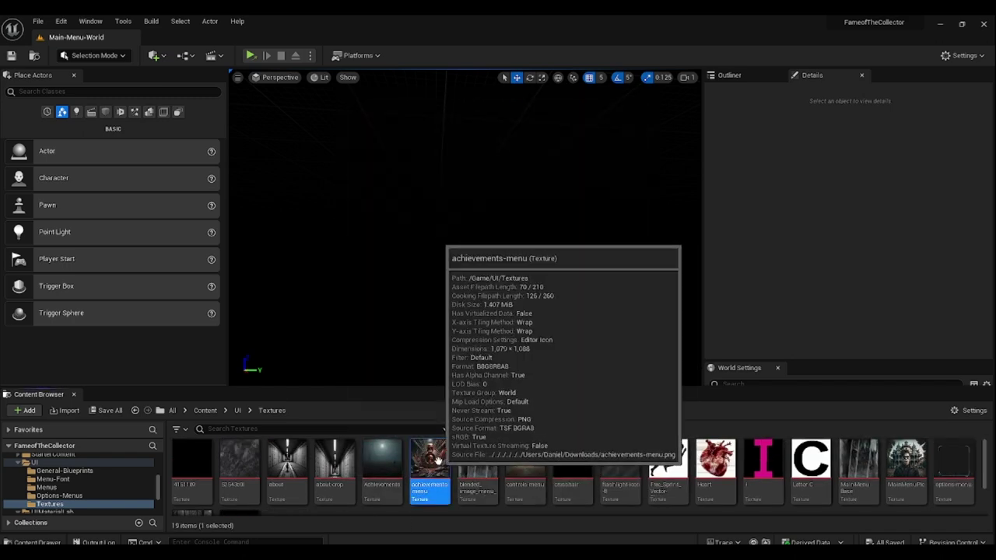
key("Delete")
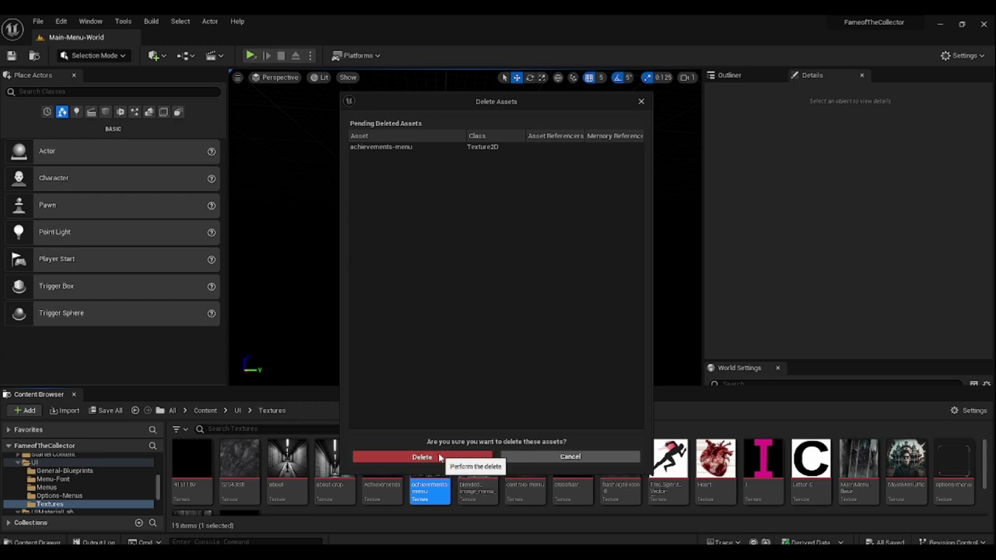
left_click(439, 457)
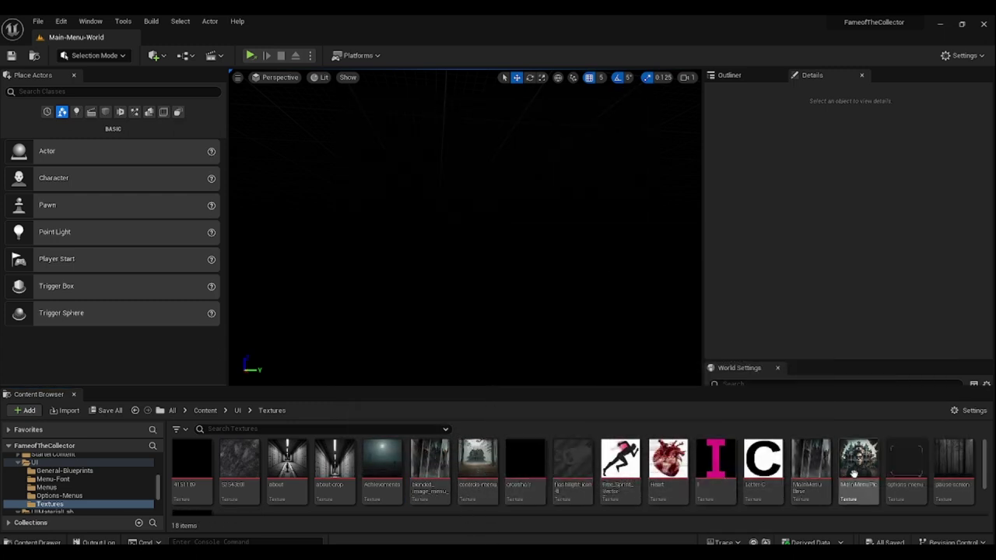
left_click(856, 475)
key("Delete")
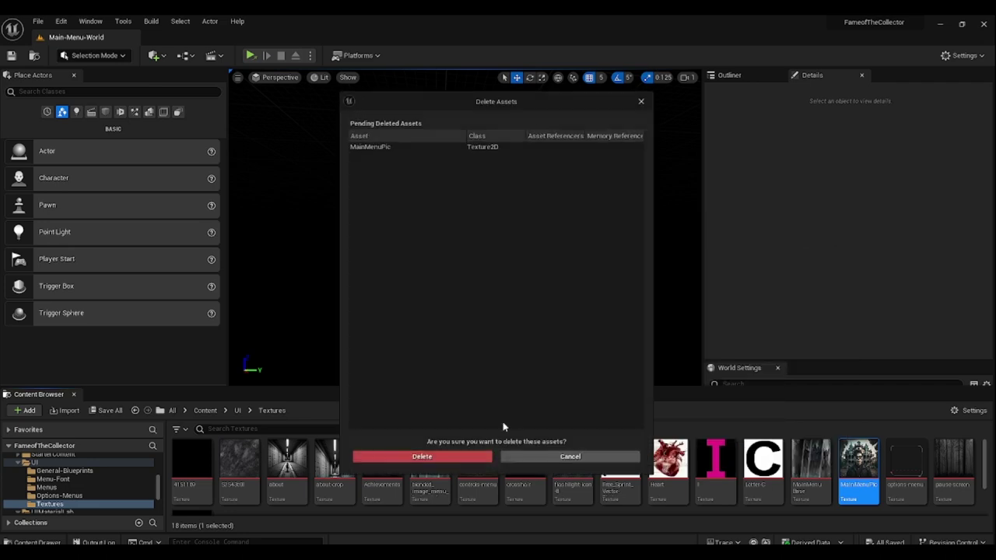
left_click(420, 458)
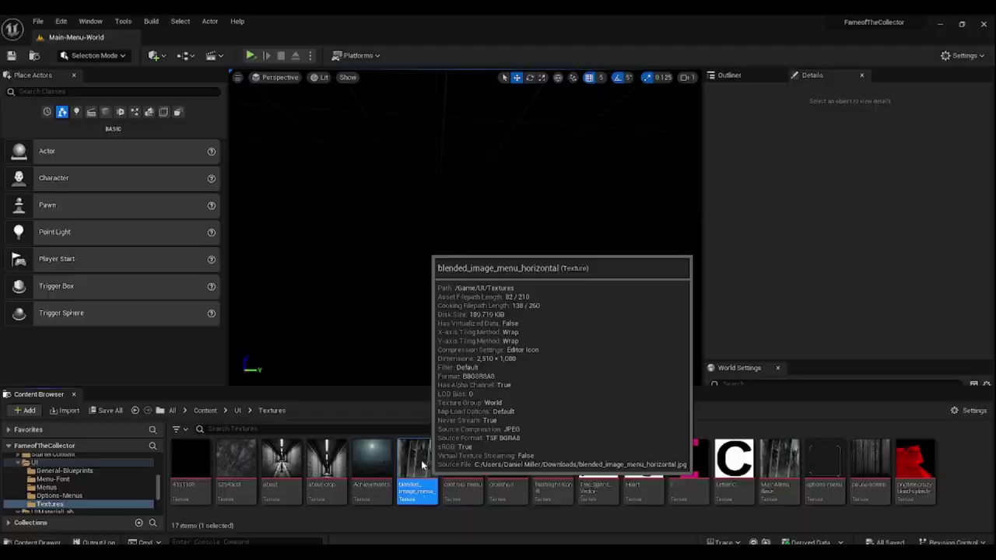
double_click(421, 465)
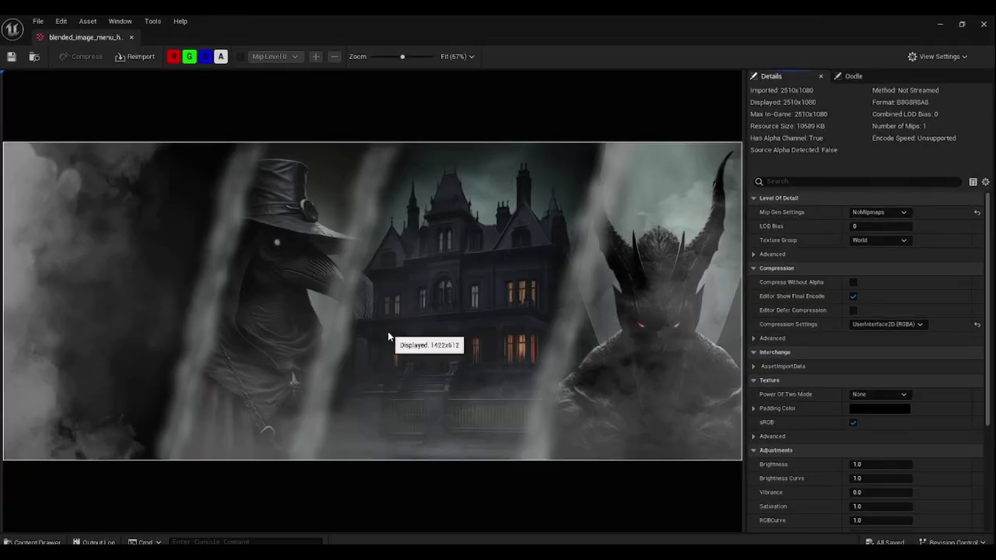
left_click(133, 38)
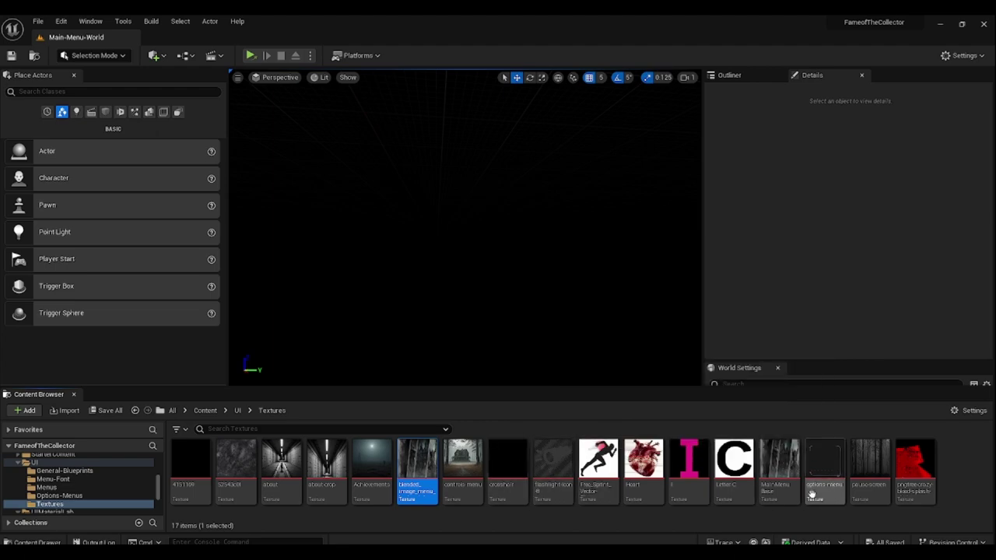
double_click(825, 463)
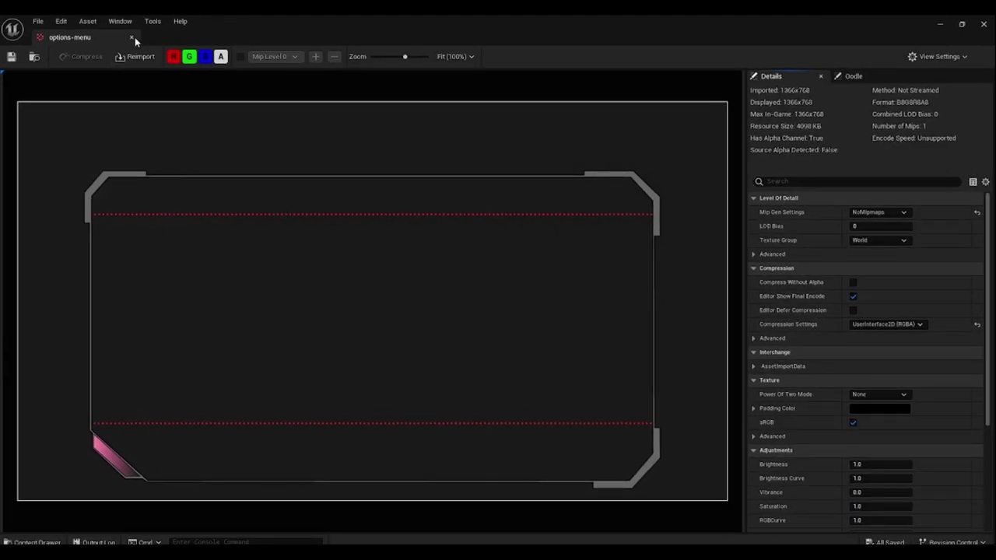
left_click(131, 38)
double_click(869, 464)
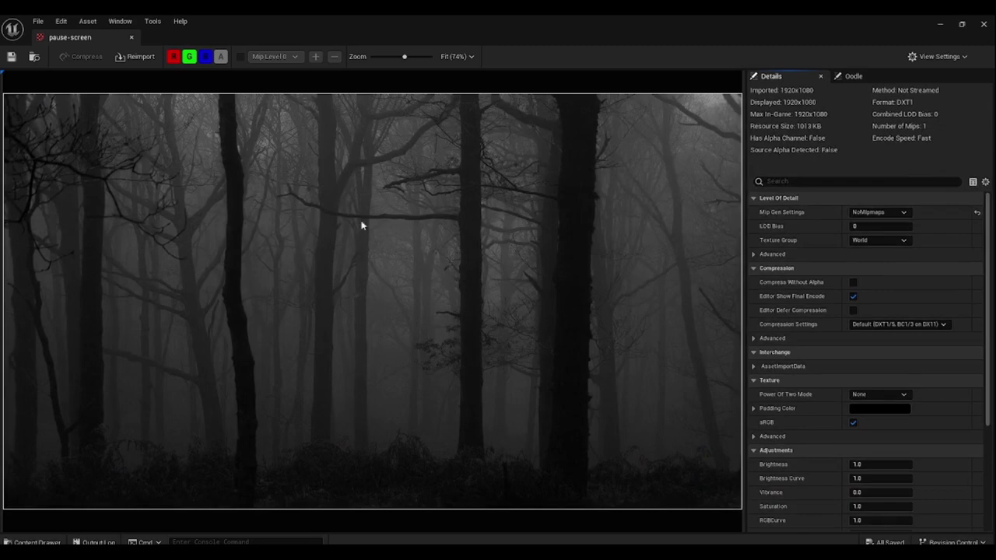
left_click(132, 38)
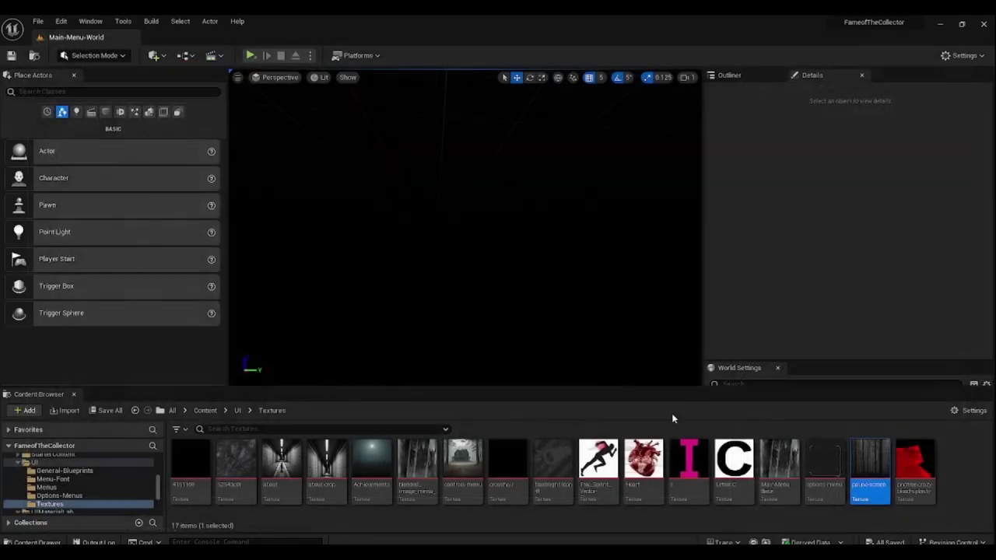
- Go up to the Content root and browse the GameData Assets folder
left_click(237, 410)
left_click(206, 410)
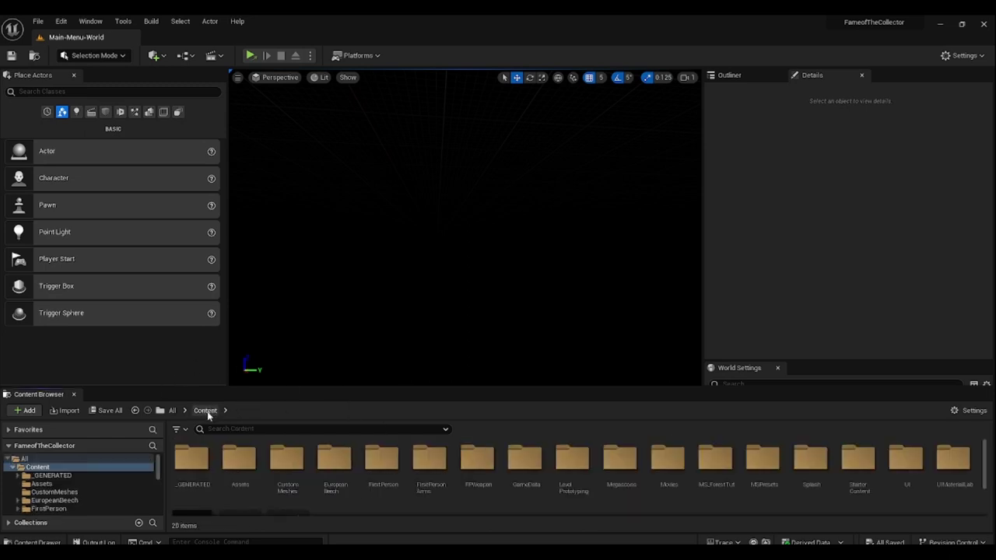
scroll(421, 490, "down", 3)
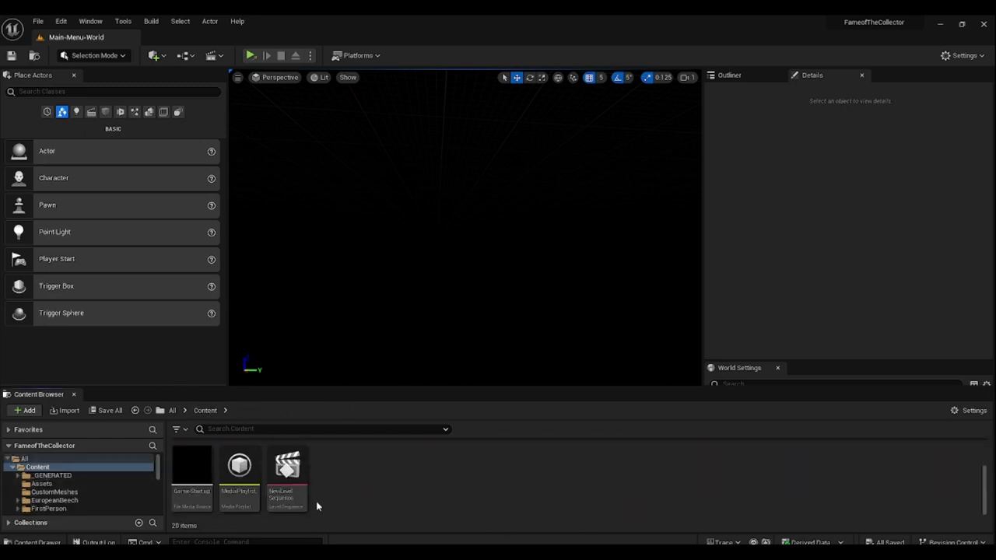
scroll(316, 498, "up", 3)
scroll(78, 483, "down", 3)
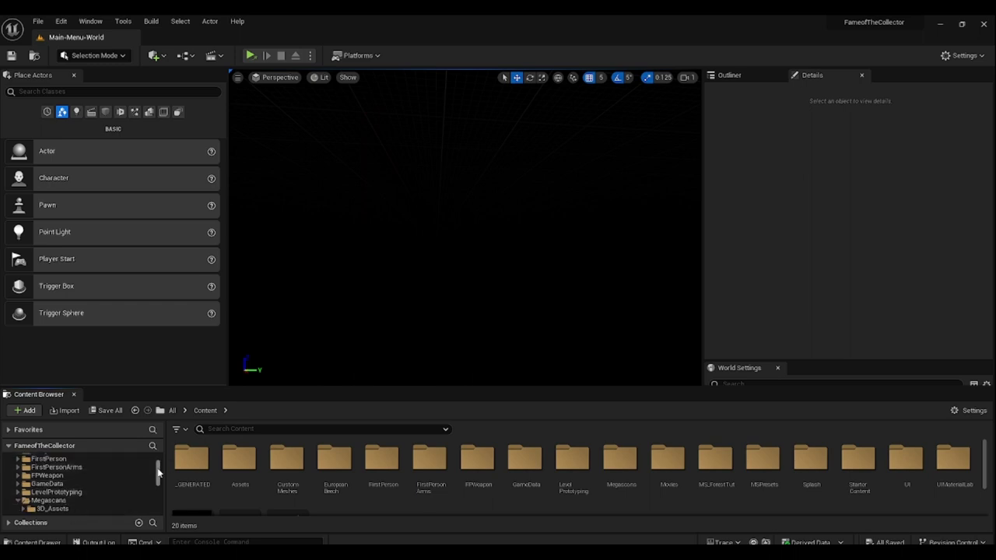
left_click(47, 483)
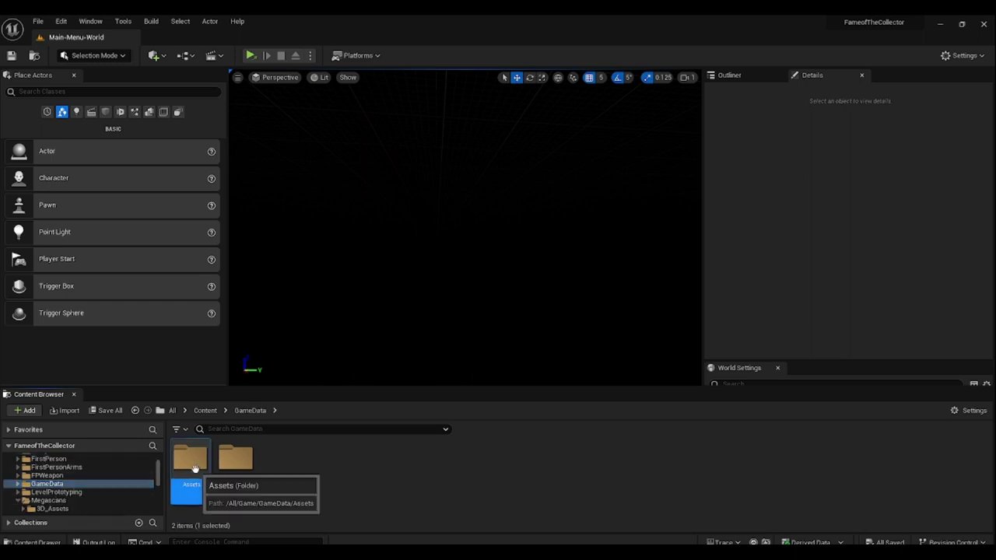
double_click(190, 459)
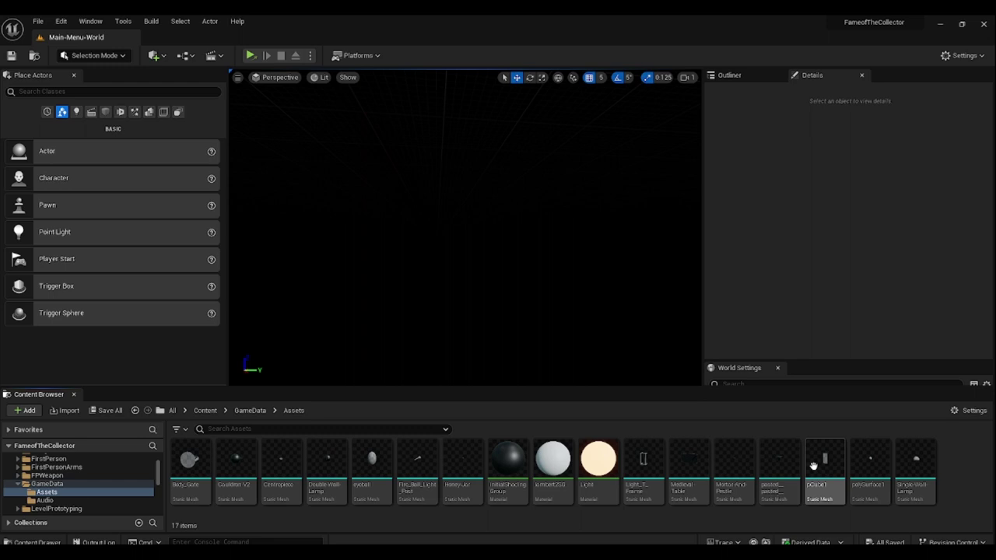
left_click(247, 411)
- Check the GameData Audio sounds, then list the UI Menus widget blueprints
double_click(230, 475)
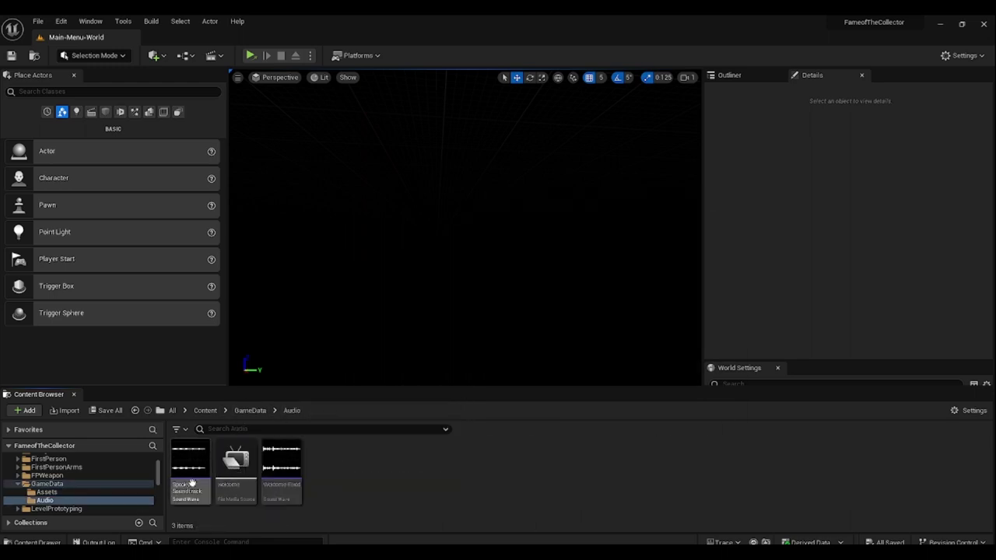
mouse_move(187, 460)
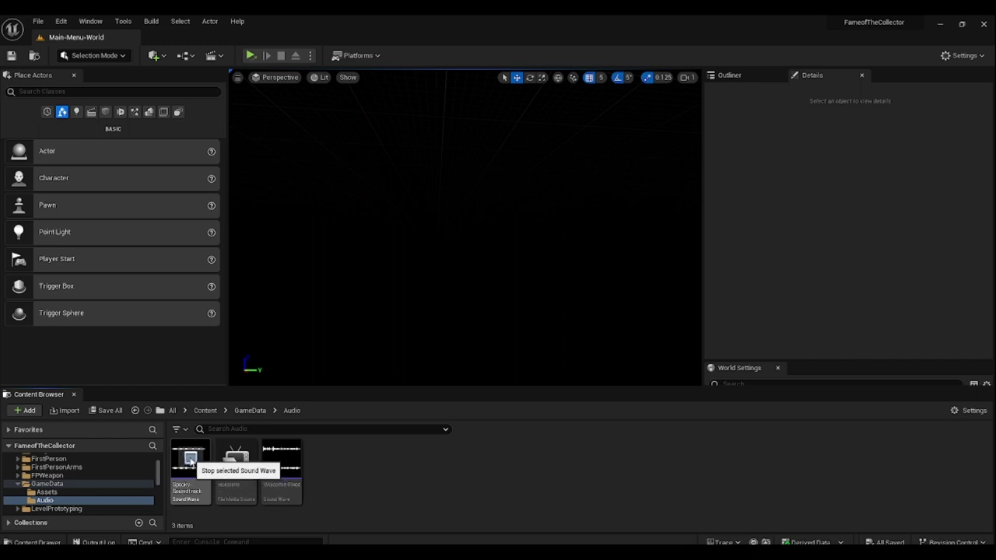
scroll(88, 492, "down", 5)
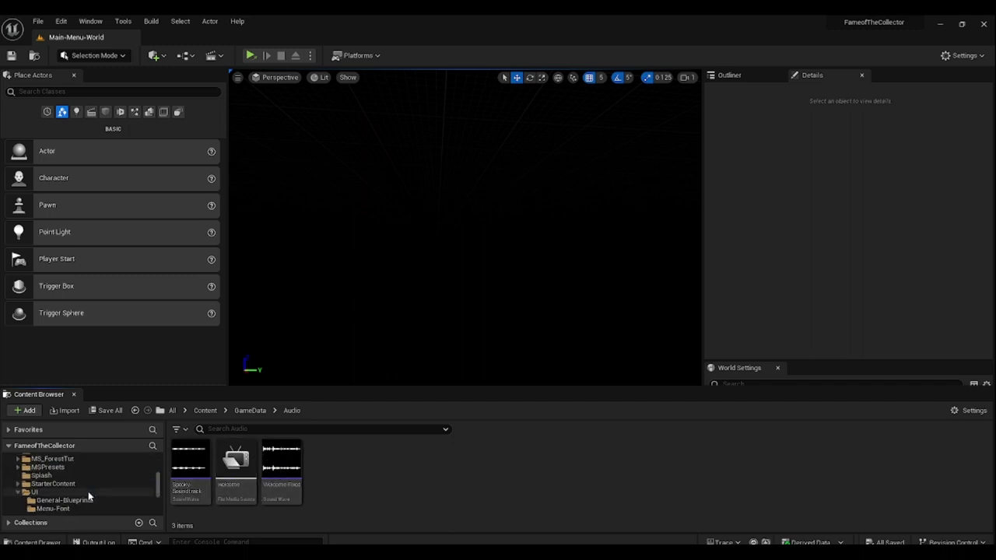
scroll(62, 493, "up", 2)
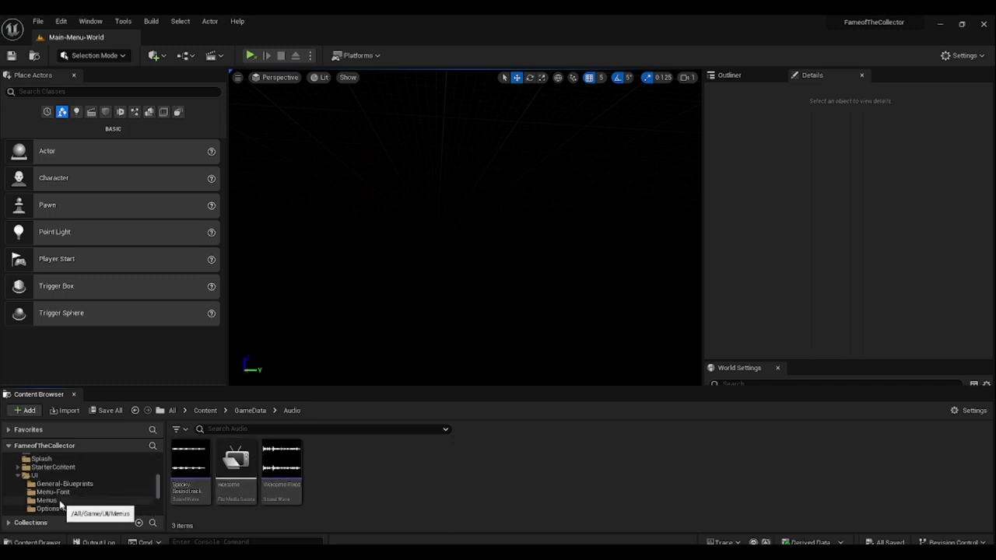
left_click(48, 501)
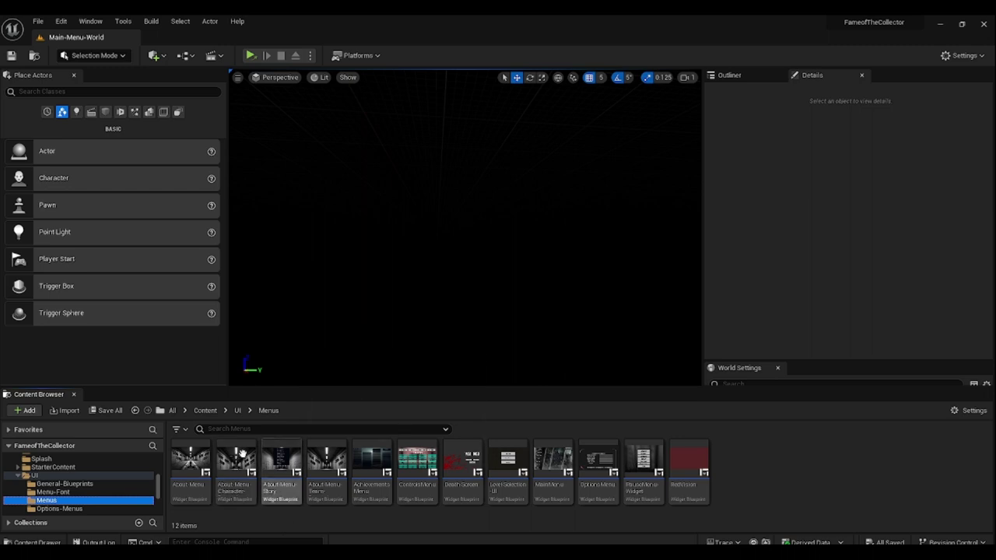
- Open the Main-Menu-World level blueprint and add Play Sound at Location after Execute Console Command
left_click(184, 56)
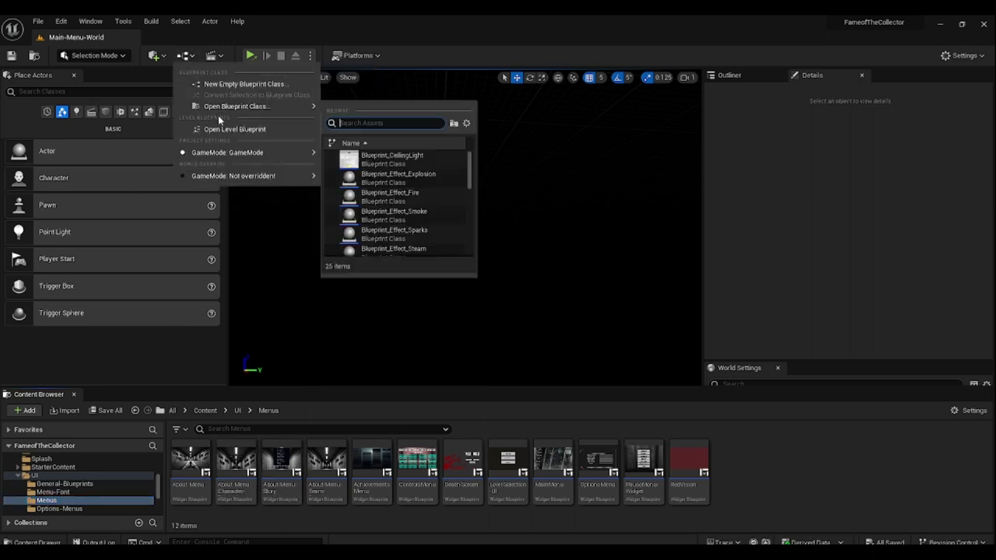
left_click(234, 129)
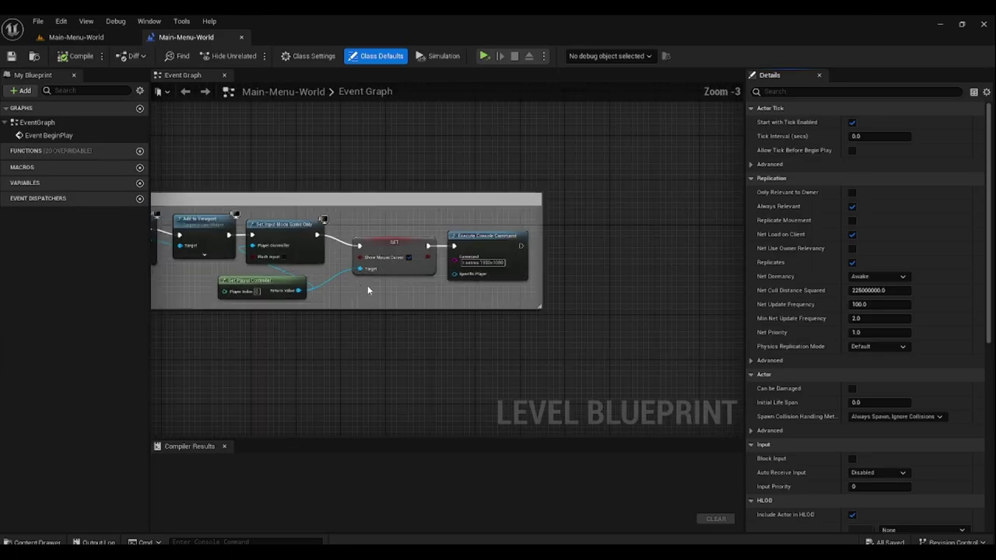
right_click_drag(578, 296, 542, 301)
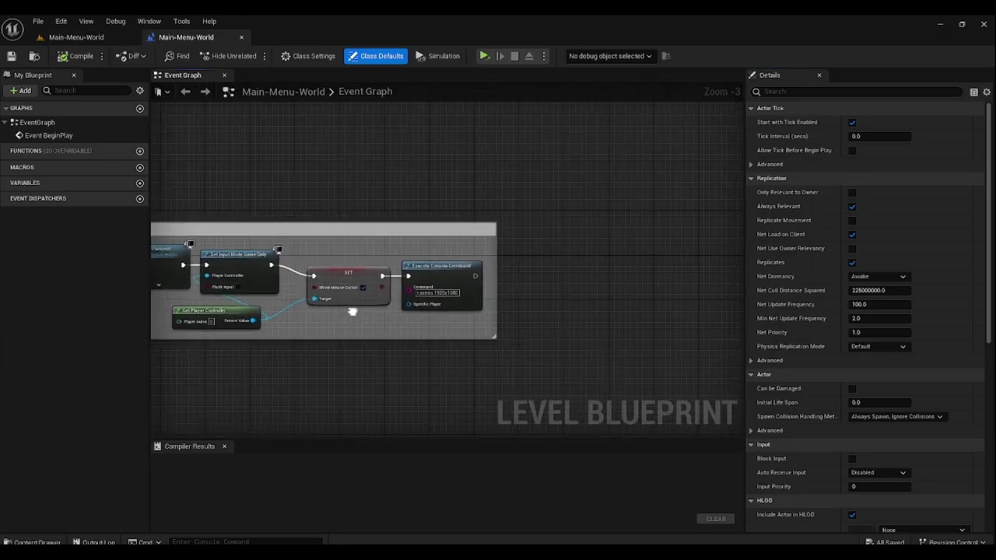
left_click_drag(503, 272, 506, 273)
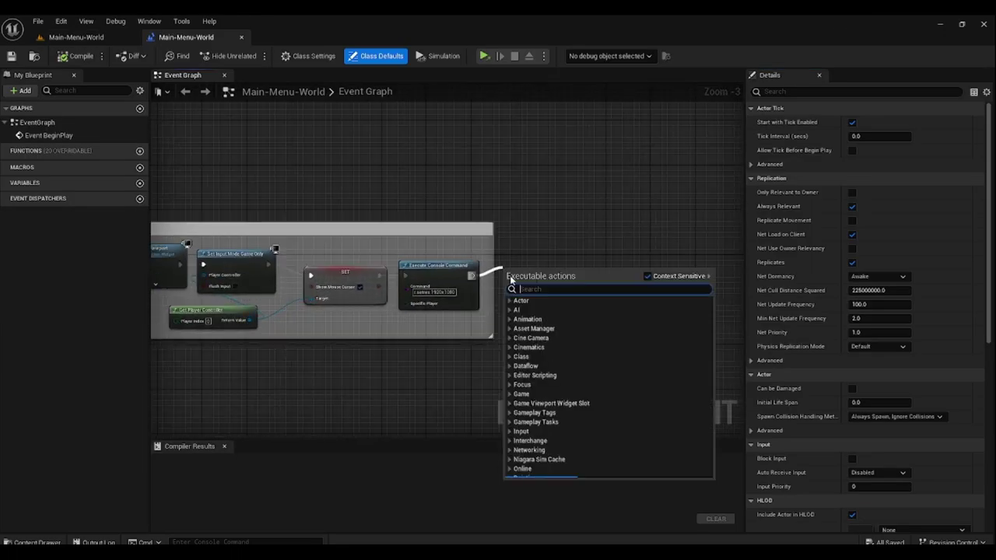
type("play sound")
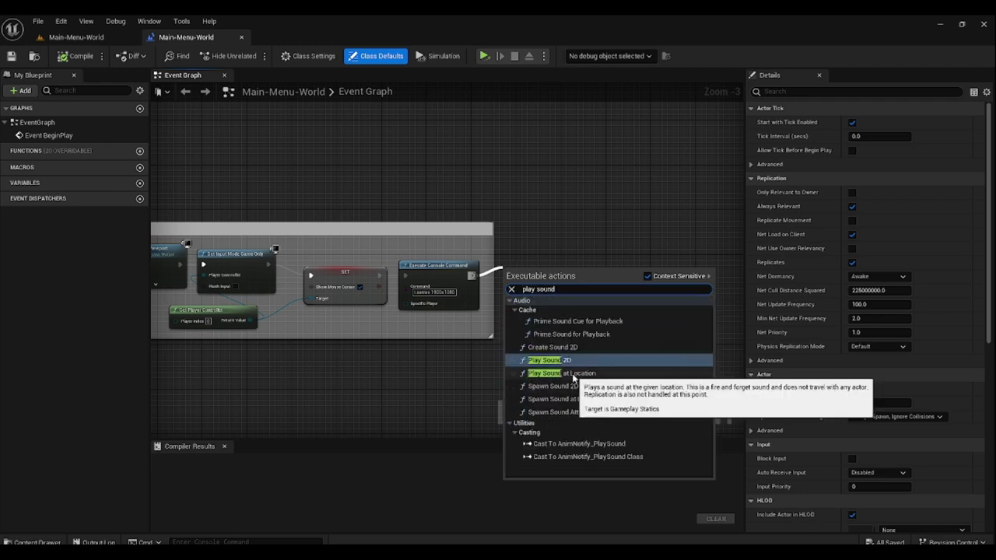
left_click(573, 375)
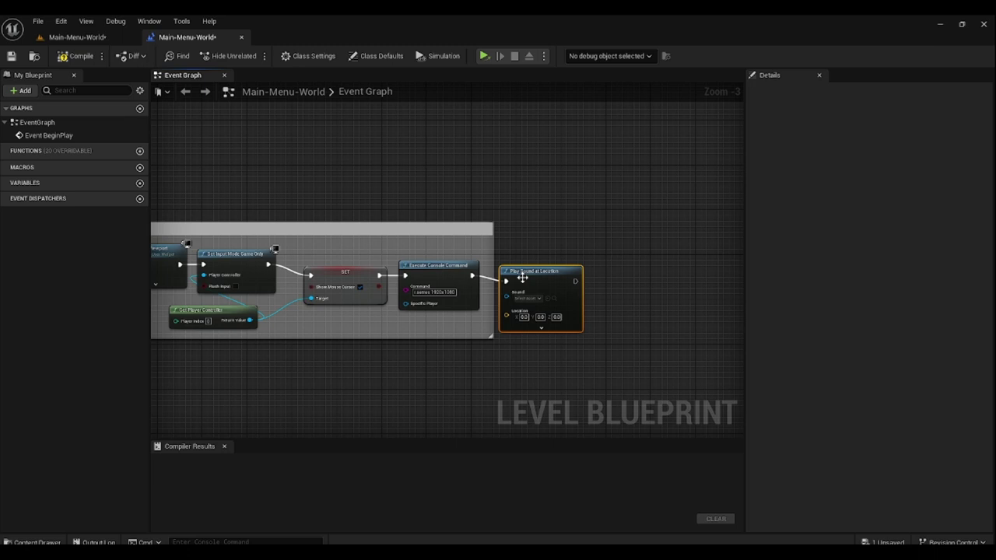
left_click_drag(522, 278, 517, 255)
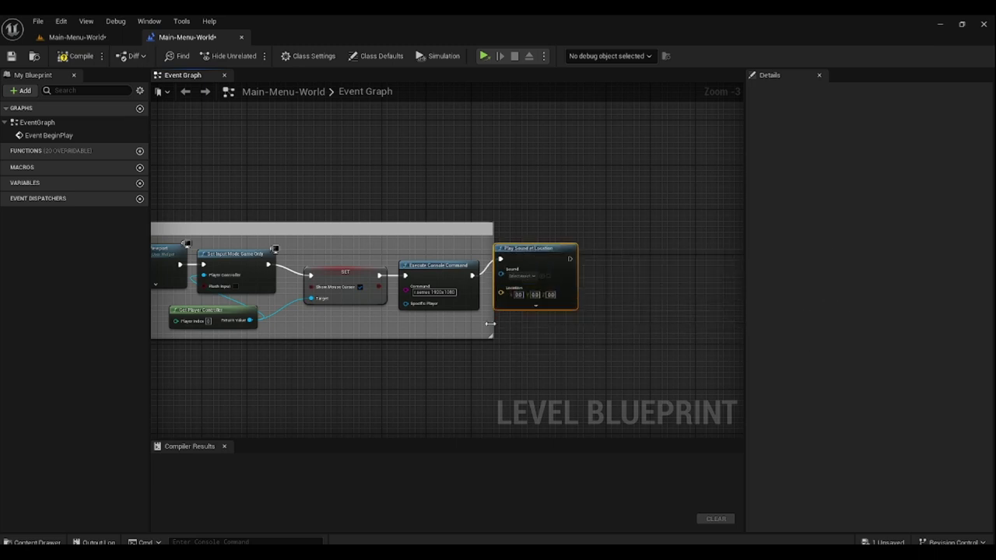
- Widen the comment box and chain a 0.02-second Delay after Play Sound at Location
left_click_drag(491, 334, 715, 319)
right_click_drag(643, 317, 505, 326)
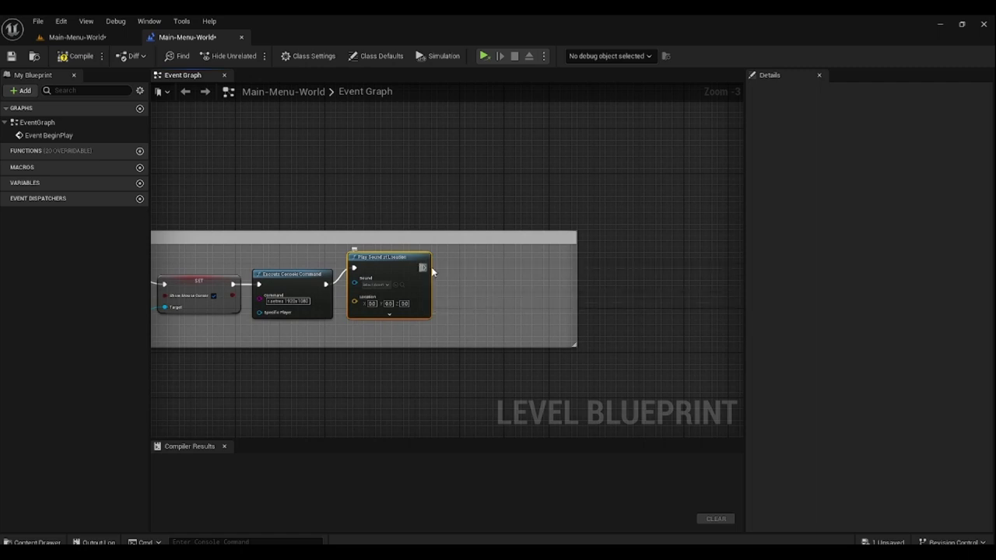
left_click_drag(450, 278, 456, 277)
type("delay")
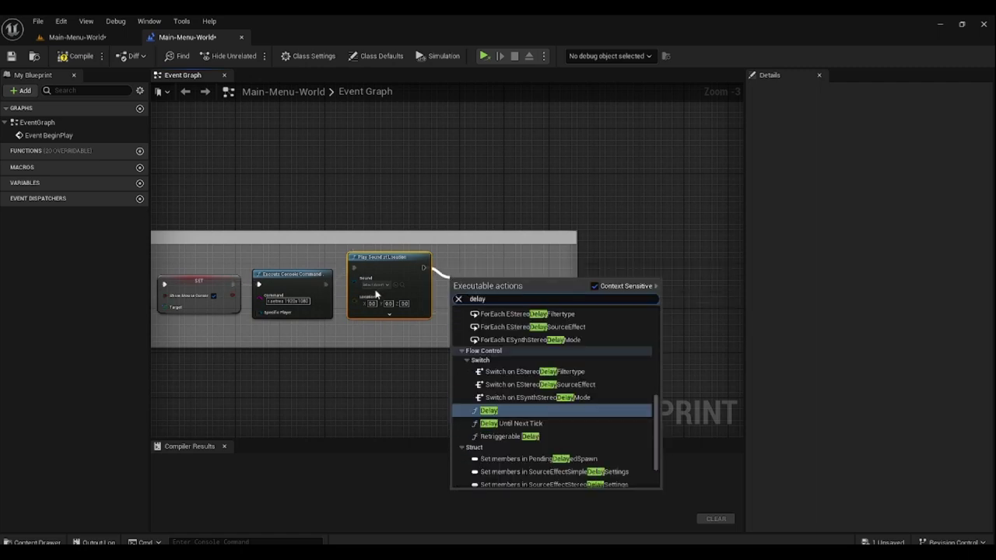
left_click(510, 411)
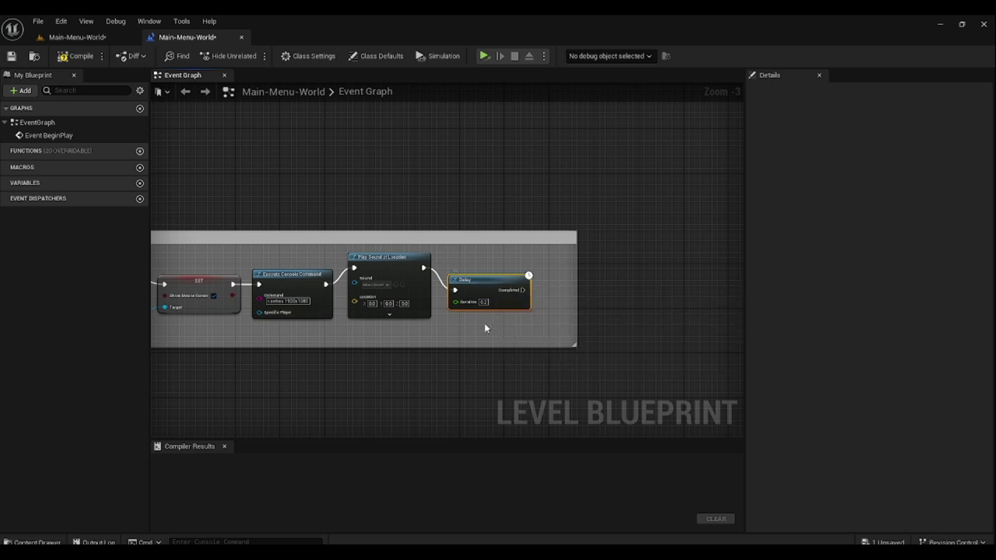
scroll(484, 323, "up", 2)
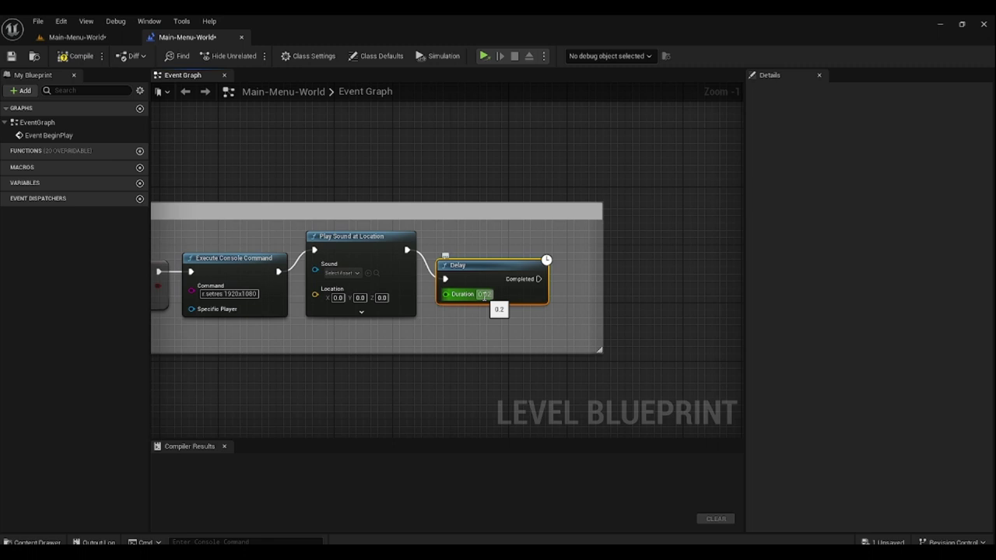
left_click(548, 324)
right_click_drag(548, 324, 357, 353)
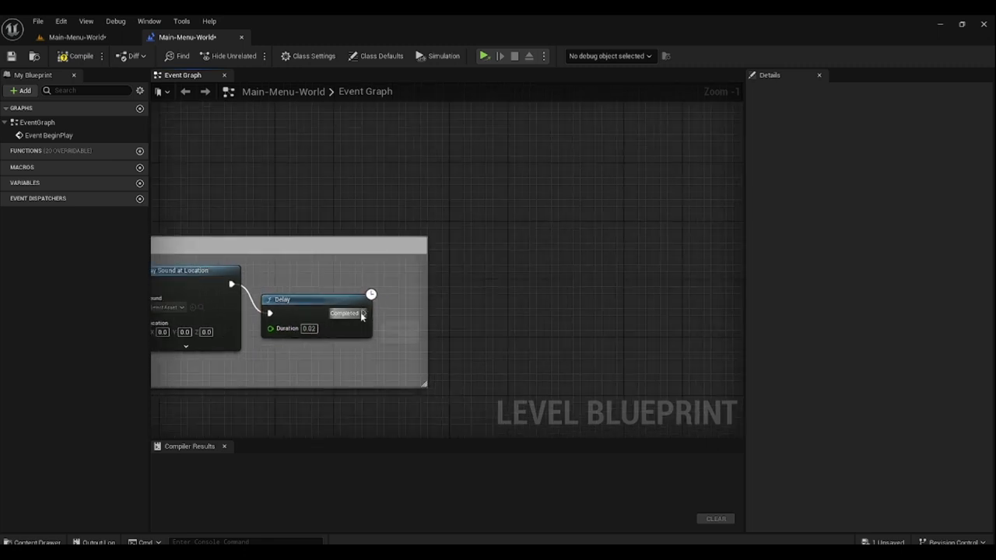
left_click_drag(362, 314, 398, 310)
- Search 'sound' from Delay's Completed pin and browse the results
type("s")
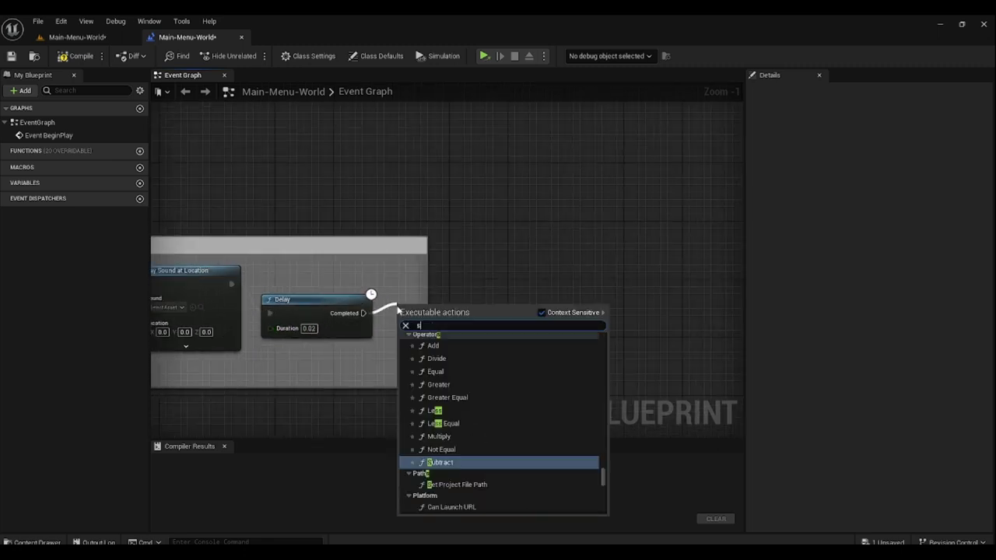
type("ound")
scroll(498, 433, "up", 1)
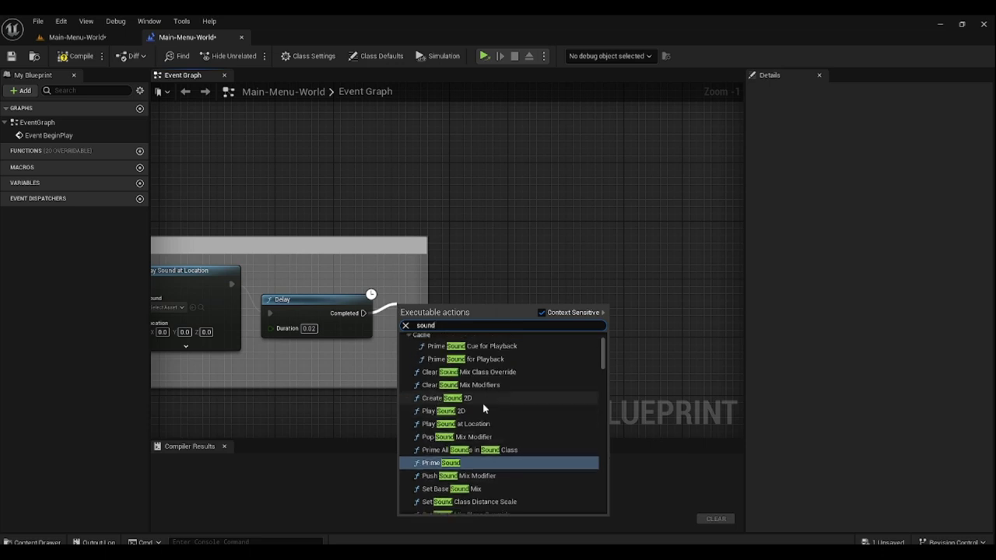
scroll(479, 379, "up", 1)
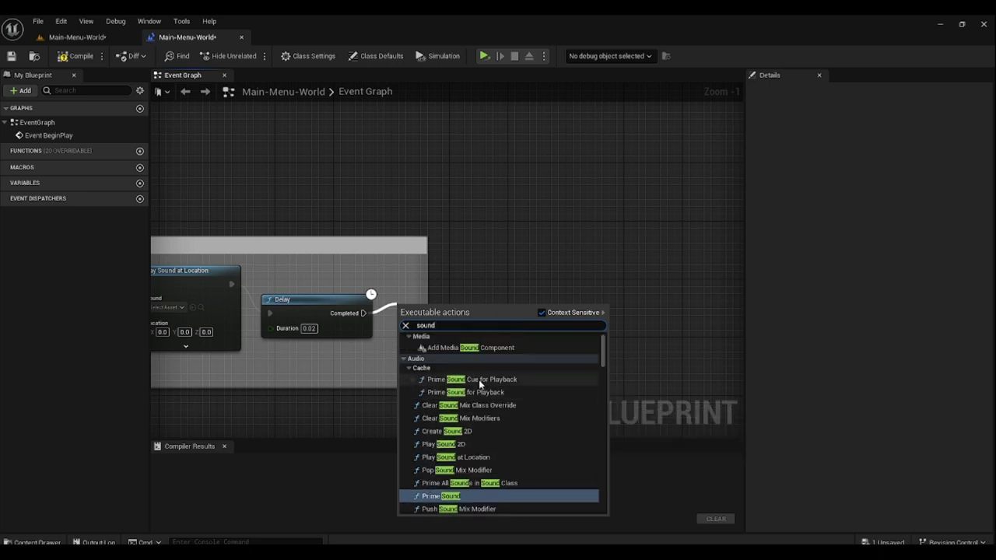
scroll(489, 418, "down", 1)
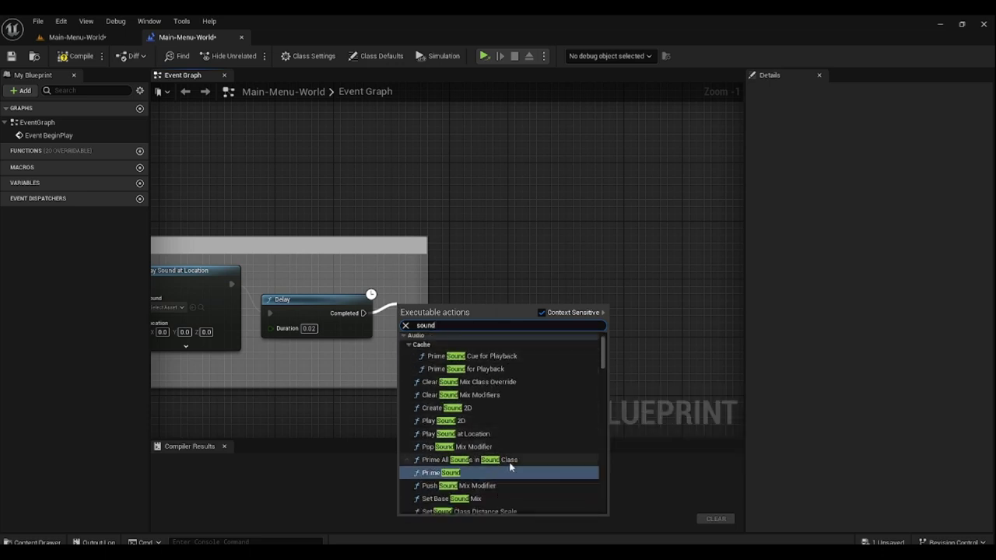
scroll(490, 424, "down", 3)
scroll(502, 436, "down", 2)
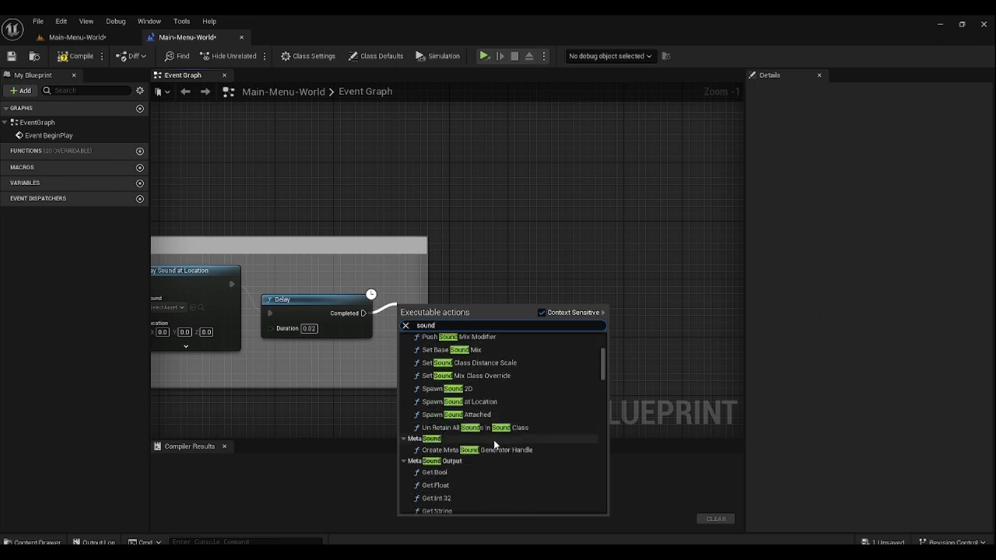
scroll(473, 444, "down", 3)
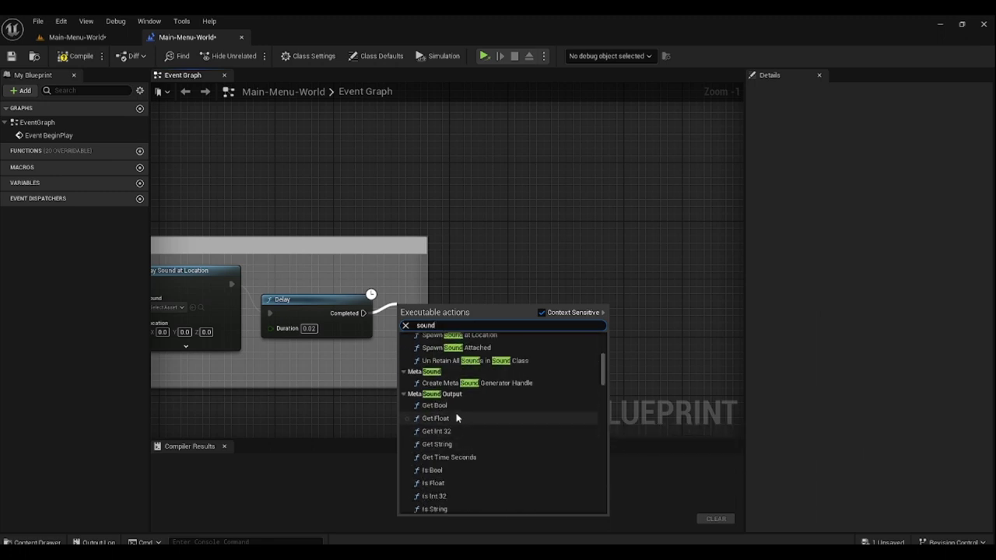
scroll(472, 422, "down", 8)
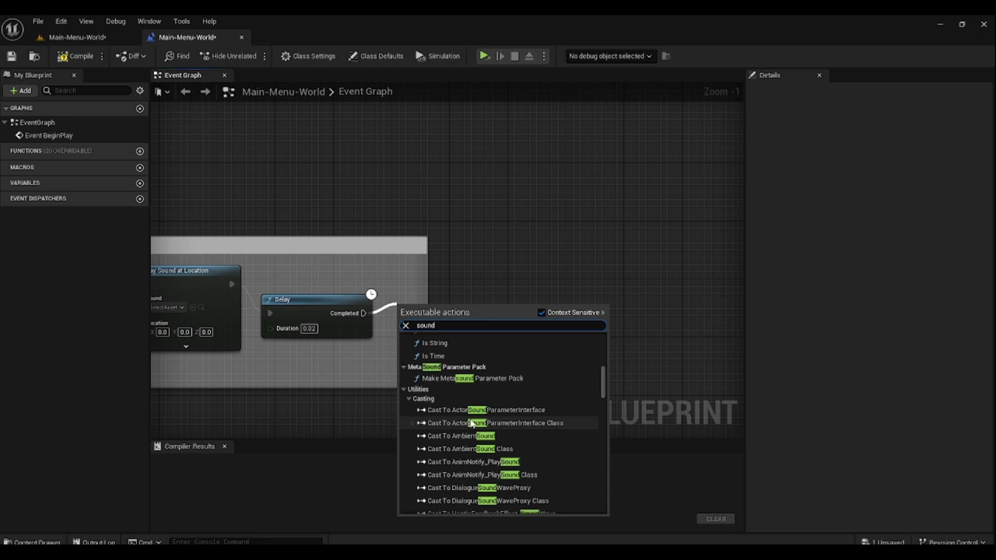
scroll(490, 429, "down", 10)
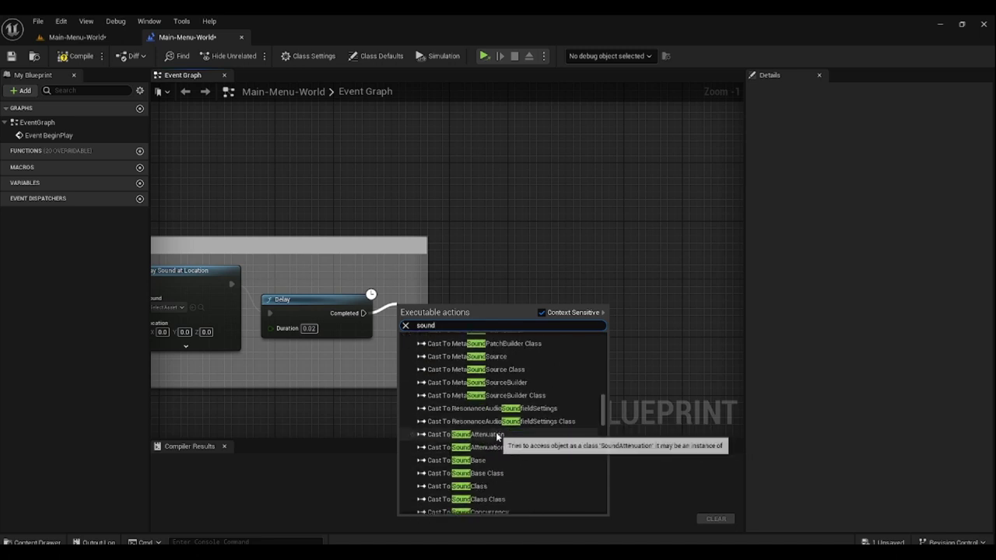
scroll(499, 440, "down", 12)
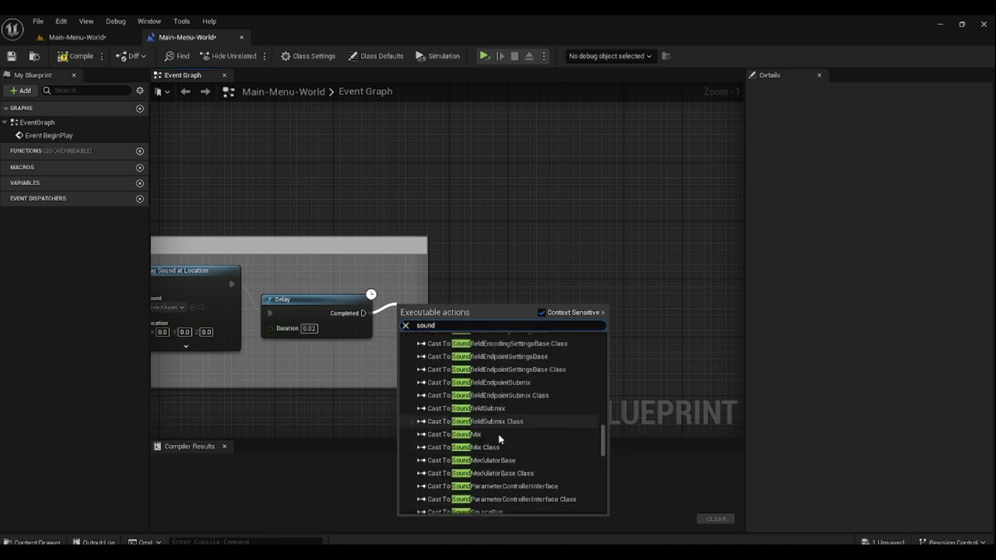
scroll(501, 441, "down", 10)
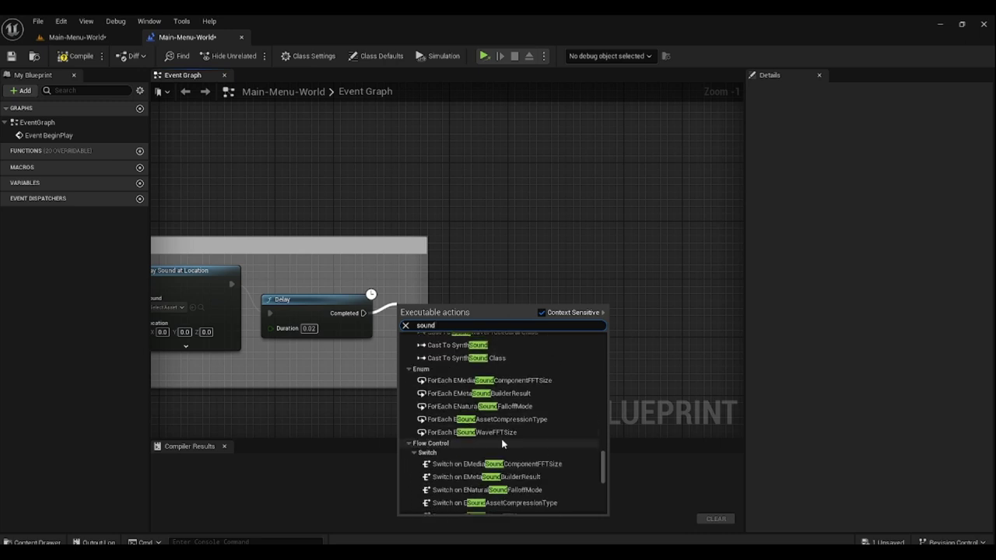
scroll(504, 450, "down", 10)
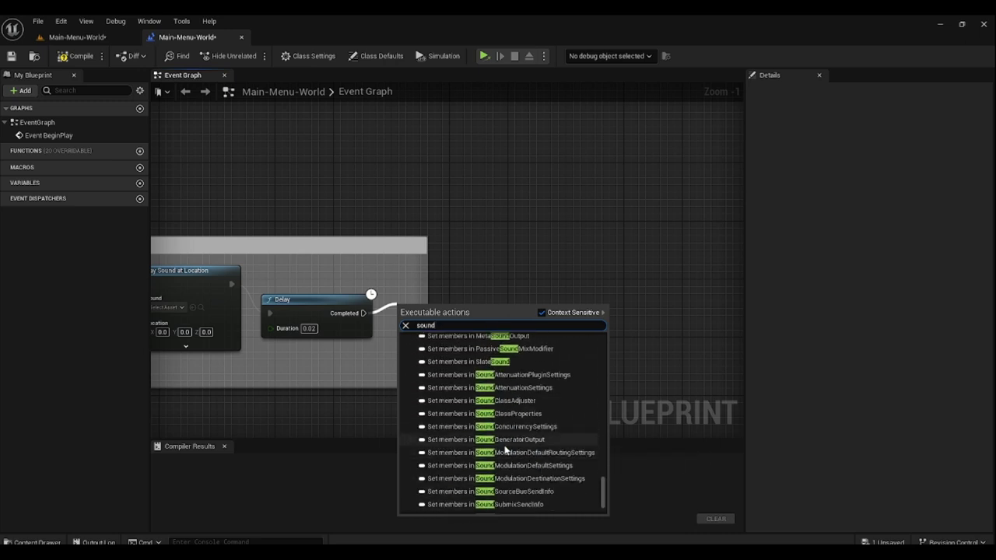
- Dismiss the search without adding a node and compile the level blueprint
left_click(528, 239)
right_click_drag(527, 239, 728, 248)
left_click(84, 54)
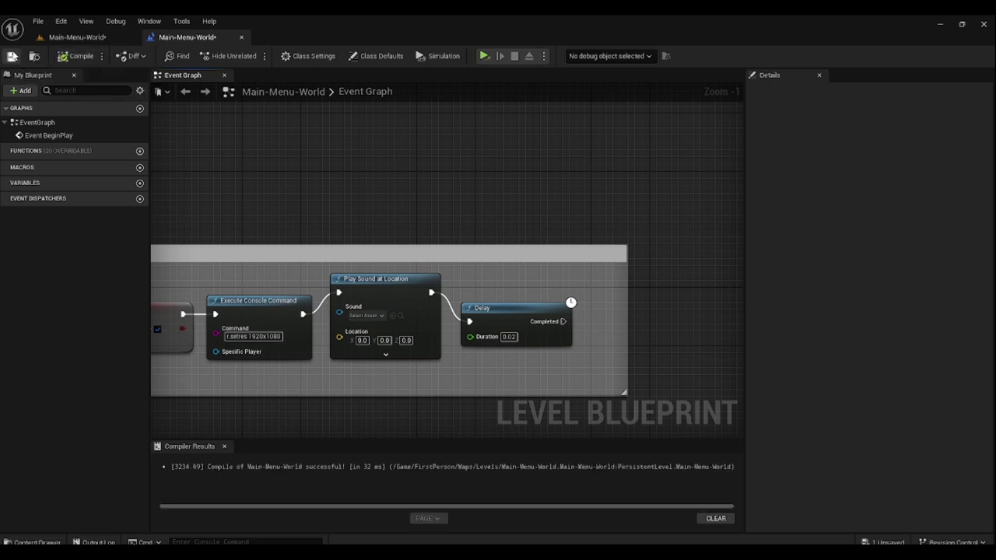
- Return to the Main-Menu-World level editor and browse into the Assets folder
left_click(78, 39)
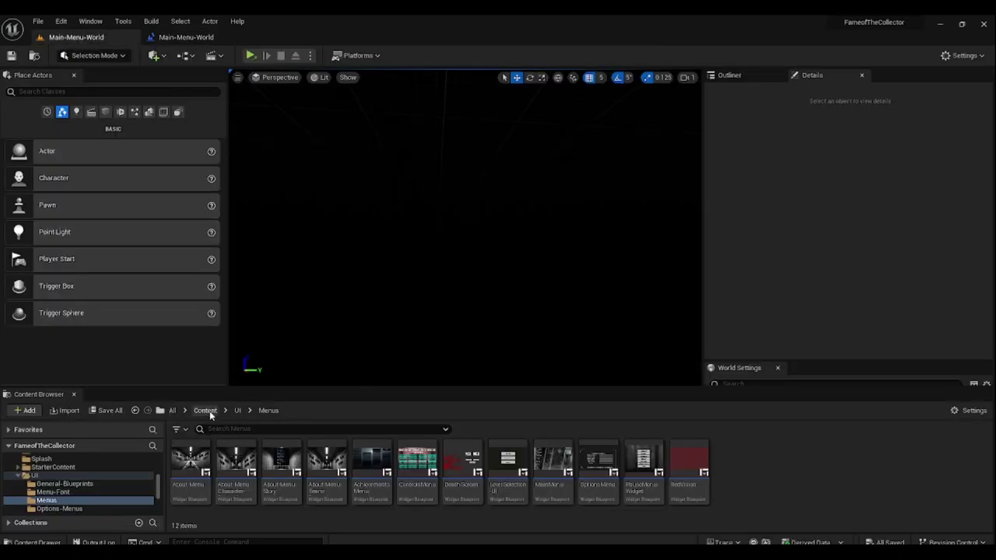
left_click(239, 410)
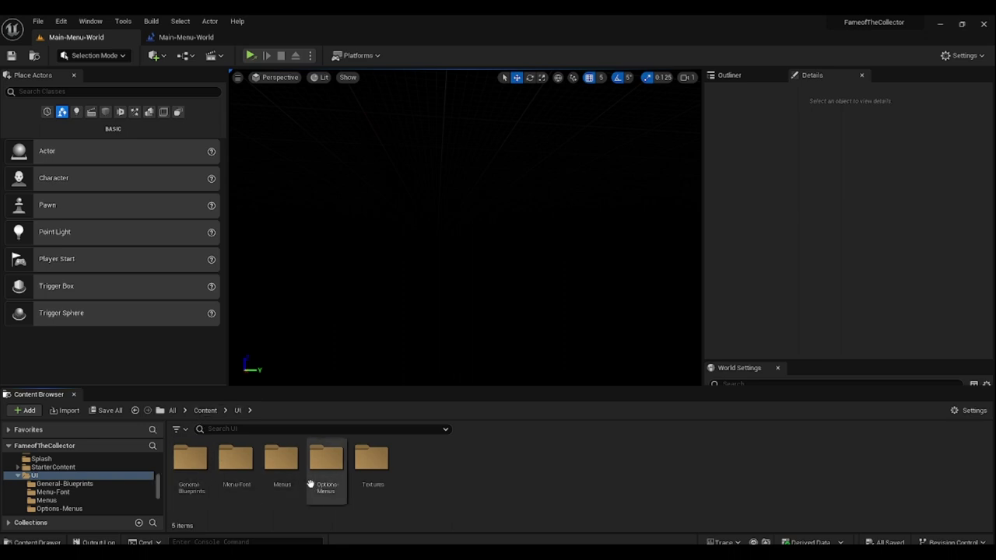
scroll(61, 479, "up", 5)
scroll(65, 478, "up", 2)
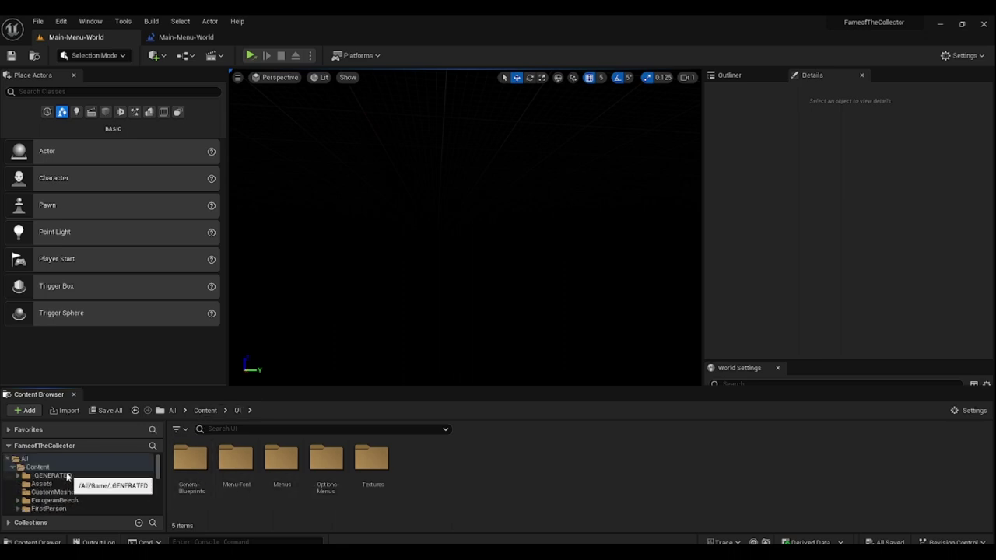
left_click(42, 484)
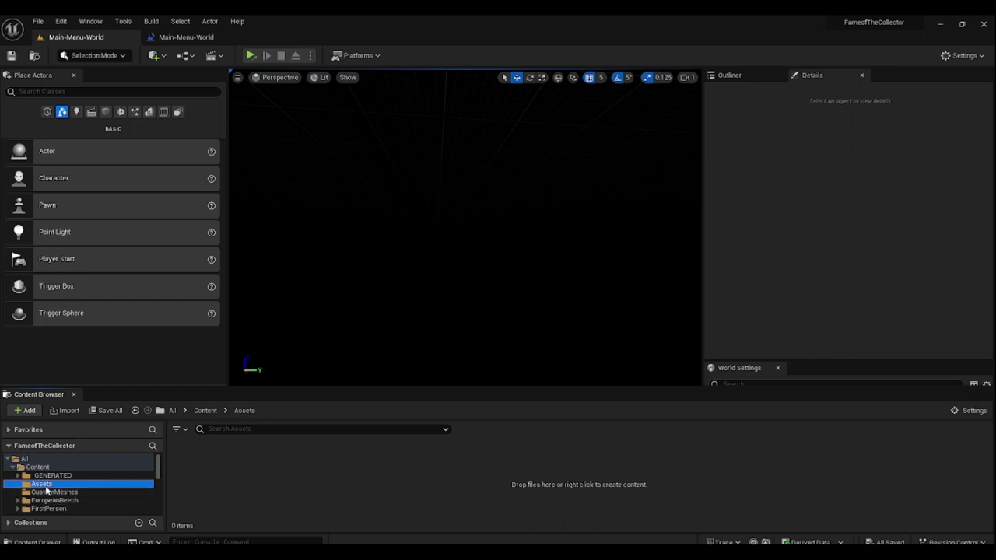
scroll(55, 488, "down", 1)
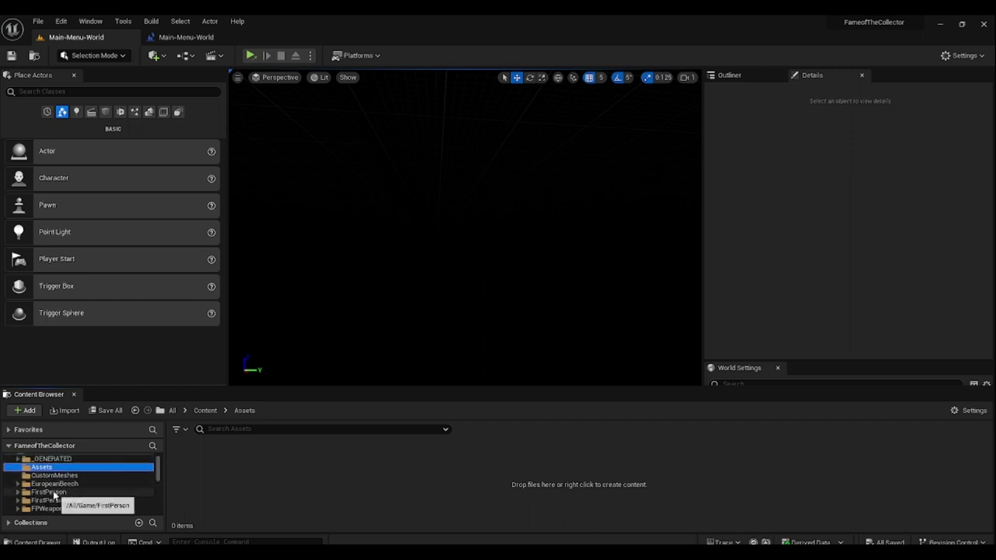
- Open the Greybox-Testing level from FirstPerson > Maps > Levels
left_click(44, 492)
left_click(281, 467)
double_click(282, 467)
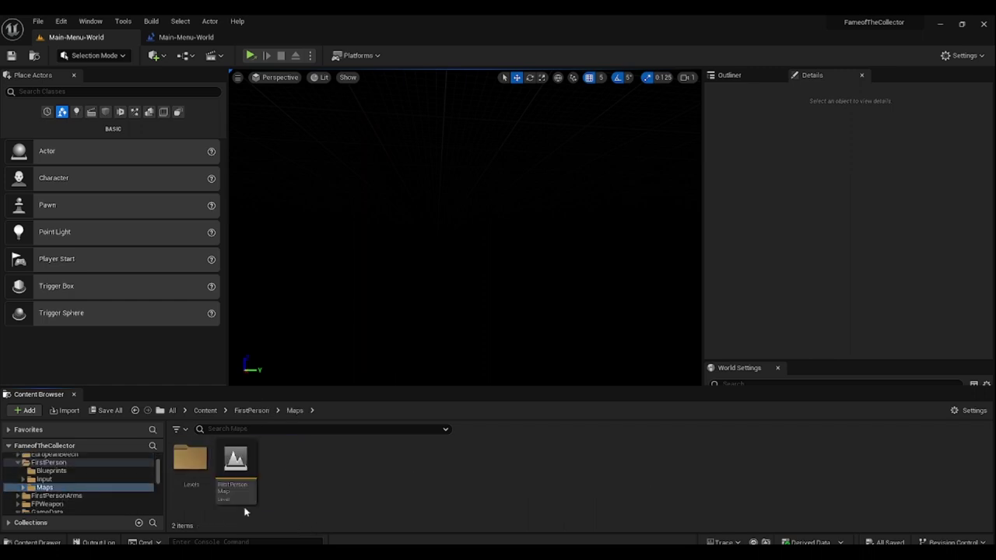
double_click(190, 465)
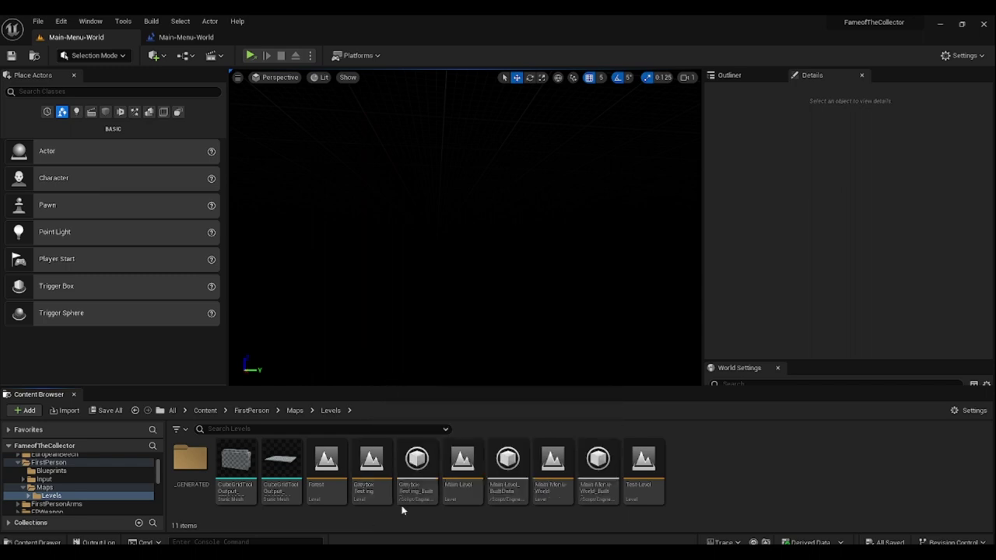
double_click(359, 487)
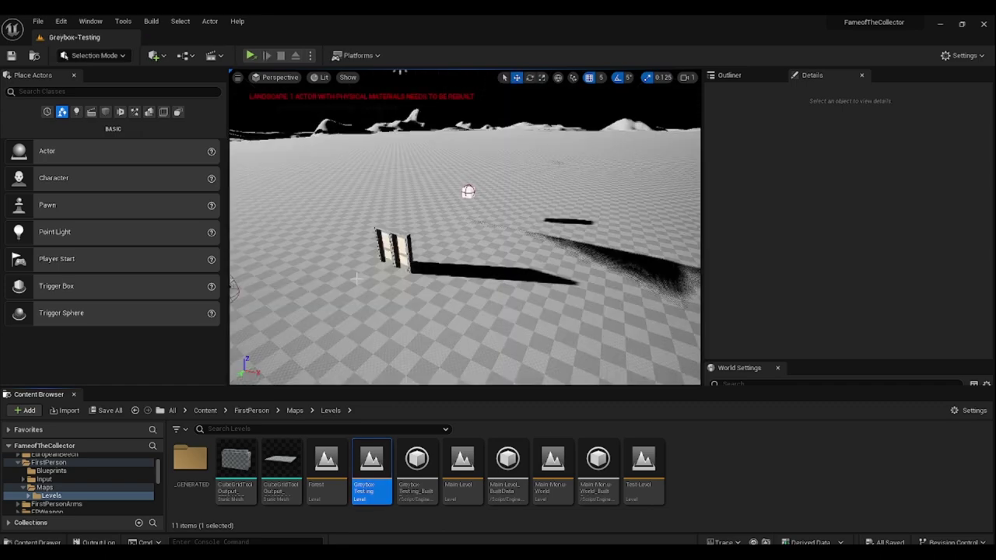
- Open the Greybox-Testing level blueprint from the Blueprints dropdown
mouse_move(465, 229)
right_mouse_down()
mouse_move(405, 210)
mouse_move(424, 226)
mouse_move(459, 214)
mouse_move(498, 218)
mouse_move(490, 222)
mouse_move(490, 187)
mouse_move(498, 222)
mouse_move(482, 219)
mouse_move(483, 229)
mouse_move(479, 218)
mouse_move(498, 219)
mouse_move(494, 229)
mouse_move(478, 210)
mouse_move(490, 233)
mouse_move(469, 218)
right_mouse_up()
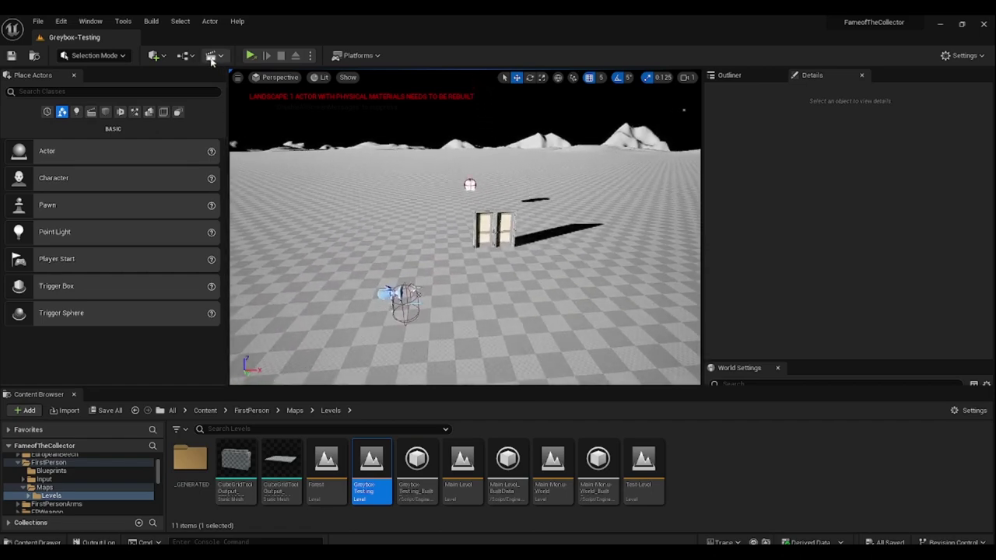
left_click(176, 56)
left_click(219, 132)
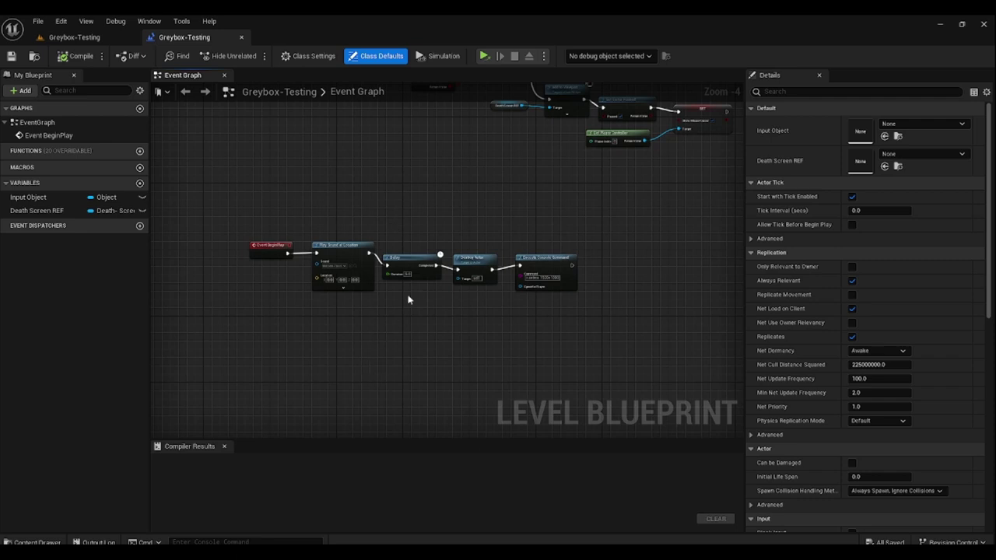
- Select Greybox-Testing's Play Sound, Delay and Destroy Actor nodes, then return to the level viewport
scroll(408, 300, "up", 2)
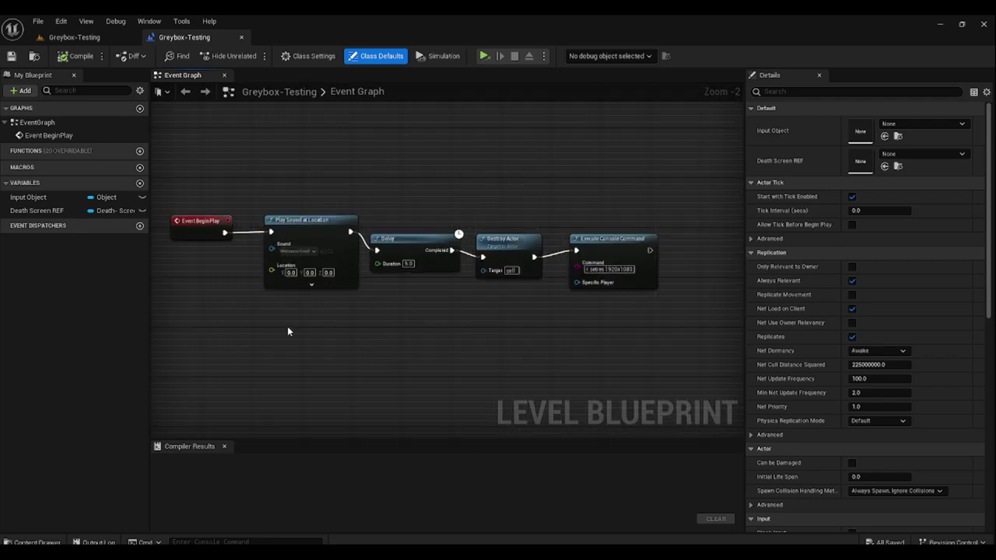
left_click_drag(287, 326, 554, 259)
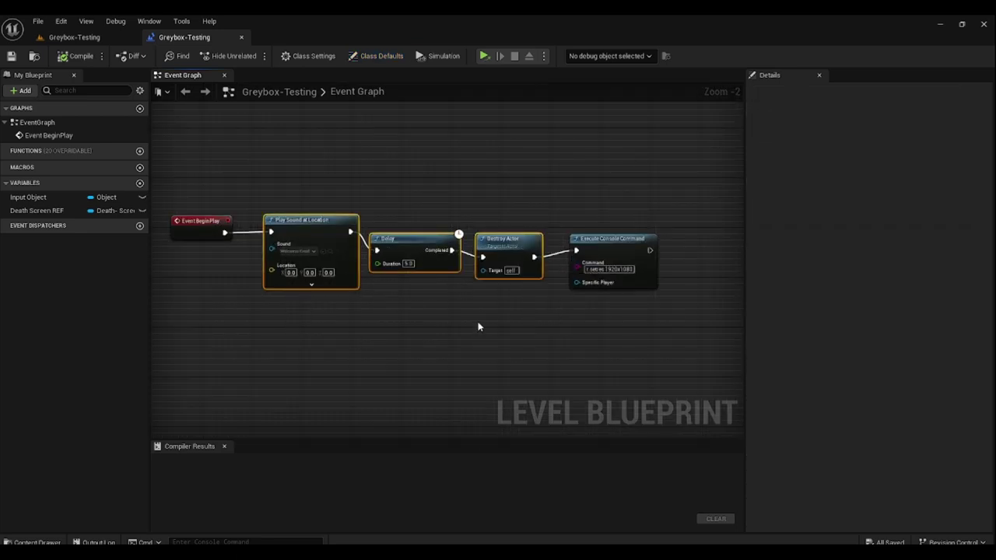
left_click(467, 327)
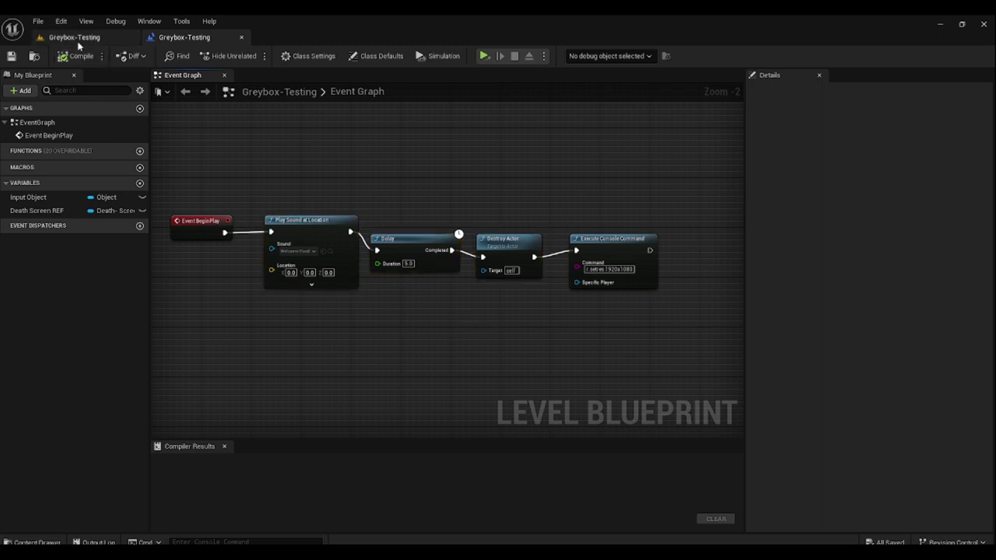
left_click(80, 41)
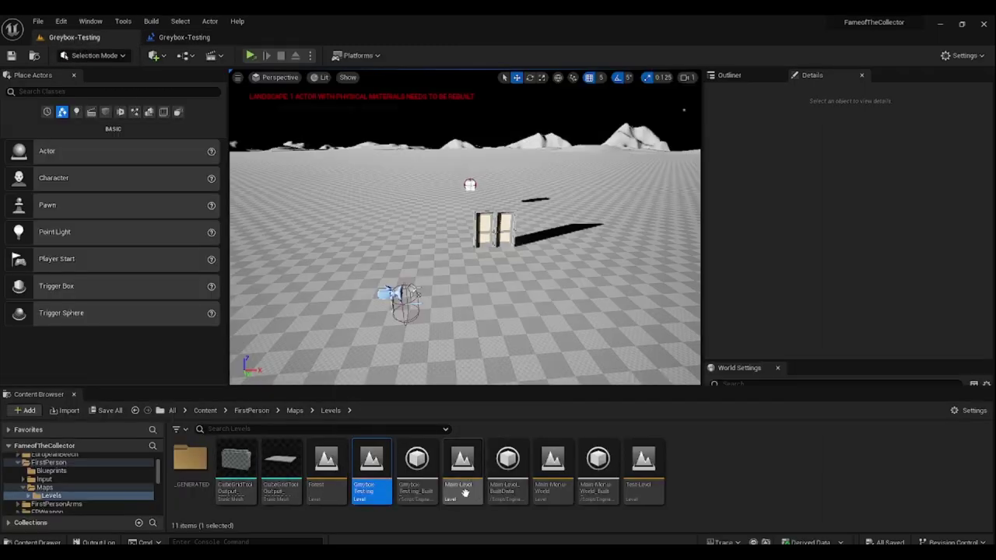
- Open the Main-Menu-World level blueprint and paste the copied Play Sound, Delay and Destroy Actor nodes
double_click(552, 466)
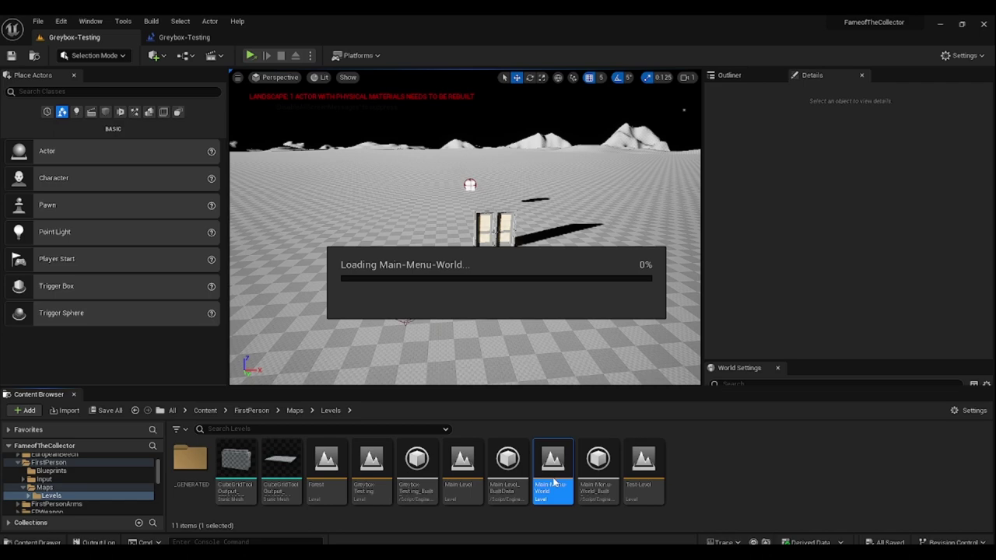
left_click(190, 60)
left_click(272, 174)
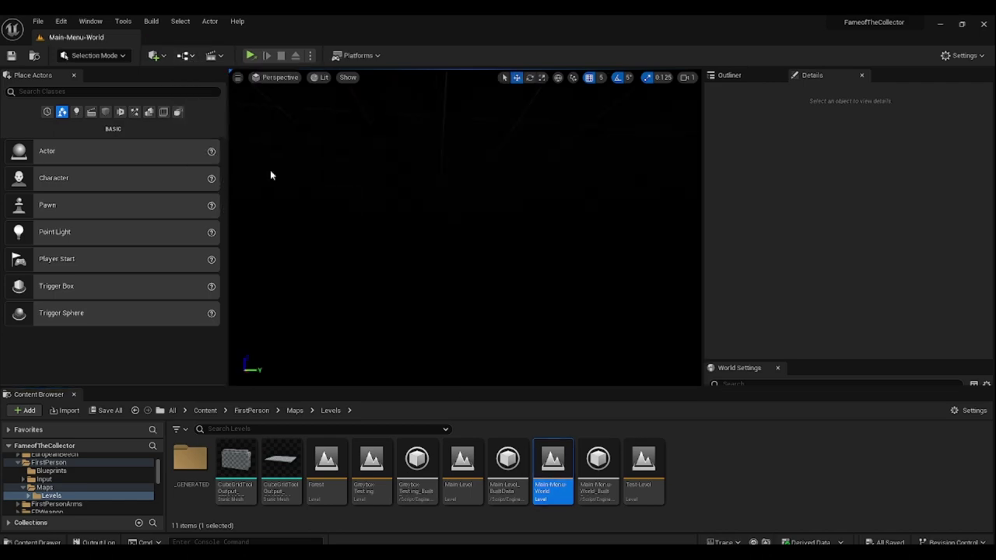
right_click_drag(409, 352, 432, 223)
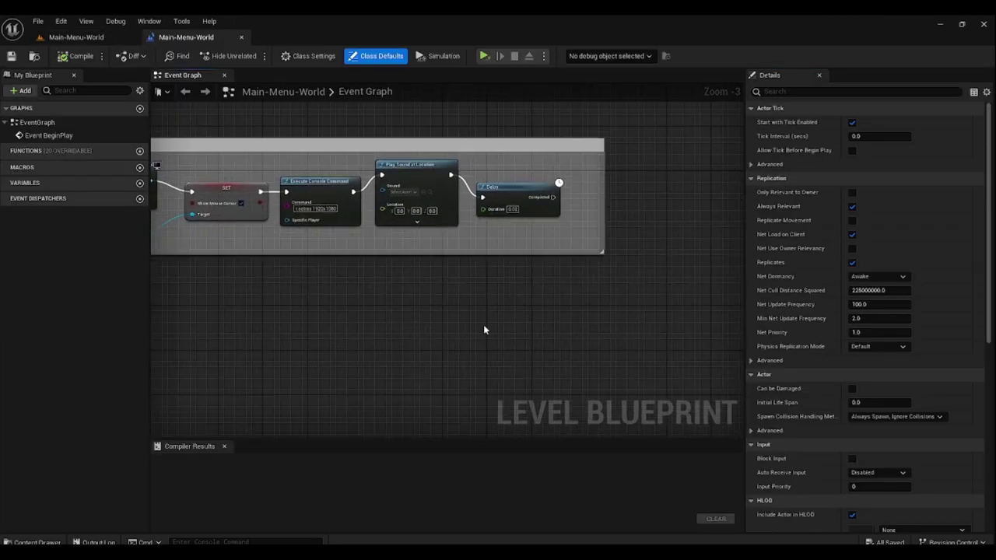
key("ctrl+v")
left_click_drag(492, 328, 493, 311)
- Delete the old Play Sound and Delay nodes and place the pasted chain beside Execute Console Command
left_click_drag(404, 238, 545, 201)
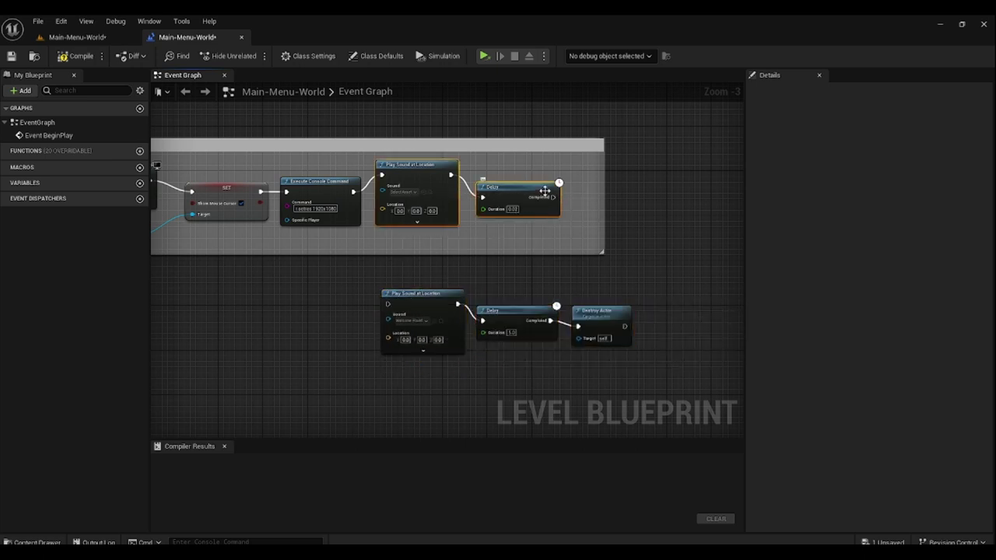
key("Delete")
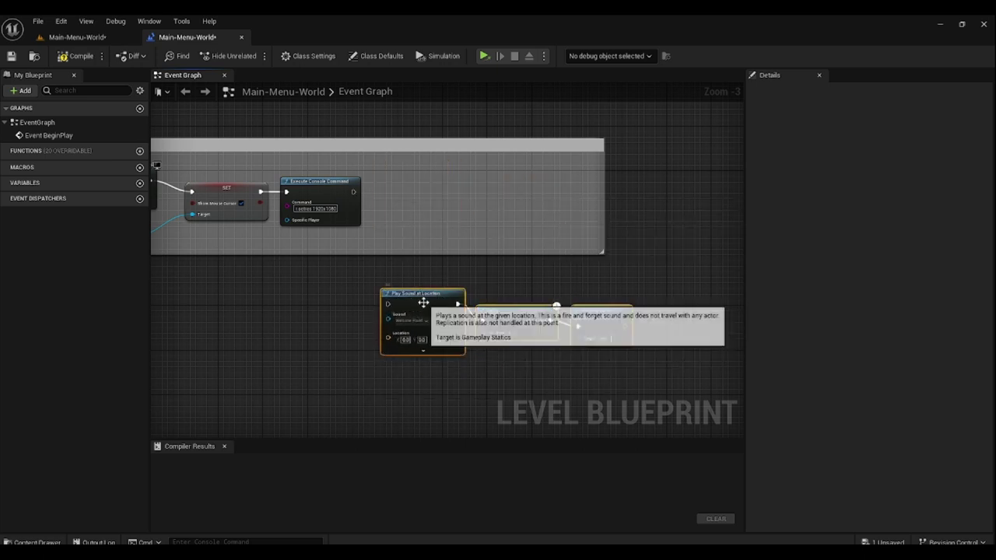
left_click_drag(429, 301, 415, 197)
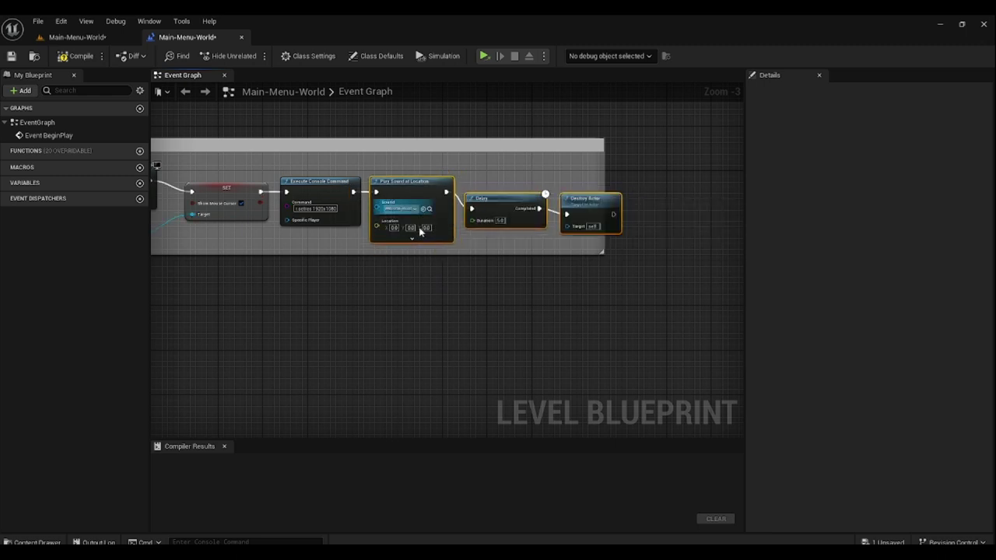
- Widen the comment box so it encloses the new sound, delay and destroy nodes
right_click_drag(420, 231, 411, 281)
left_click_drag(419, 275, 462, 280)
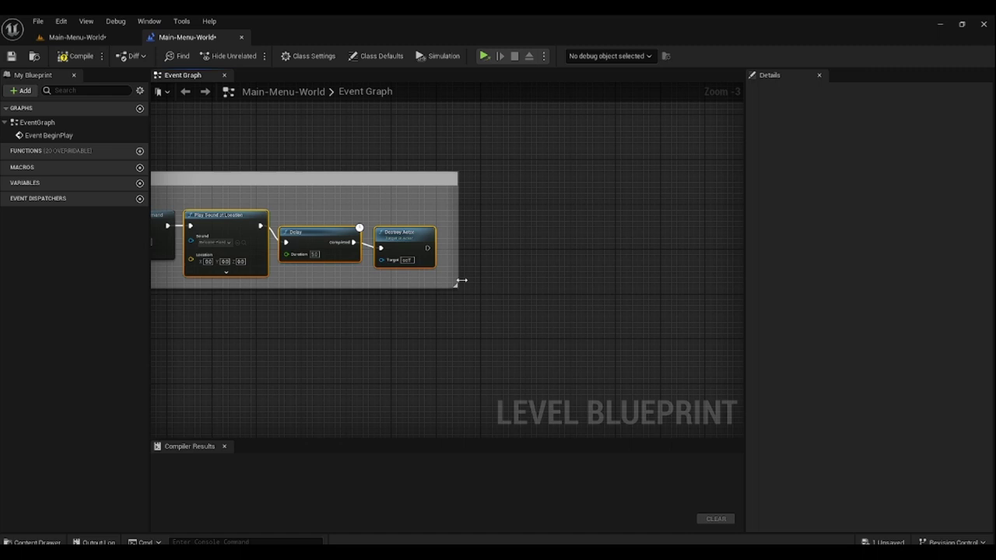
scroll(303, 345, "down", 2)
right_click_drag(303, 344, 654, 335)
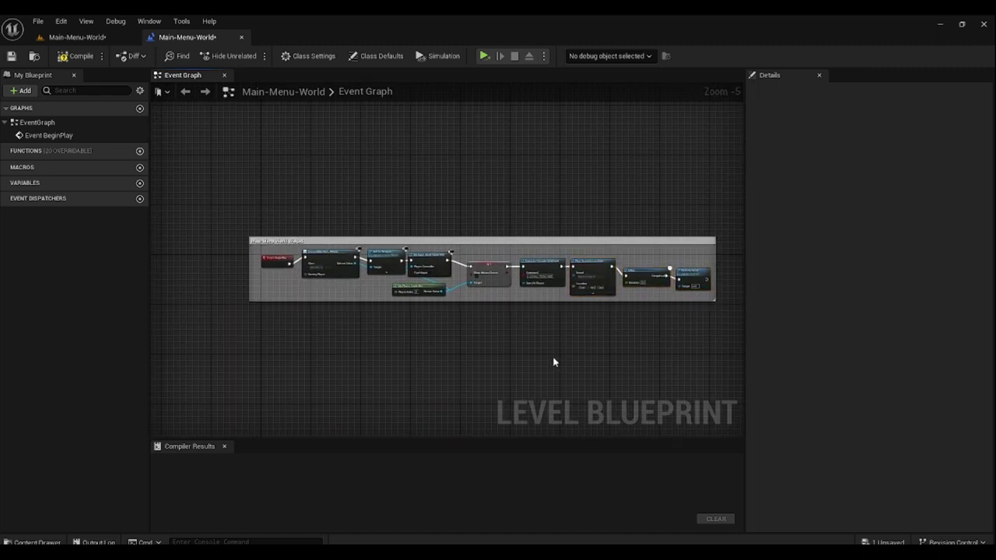
scroll(596, 338, "up", 1)
right_click_drag(516, 349, 384, 354)
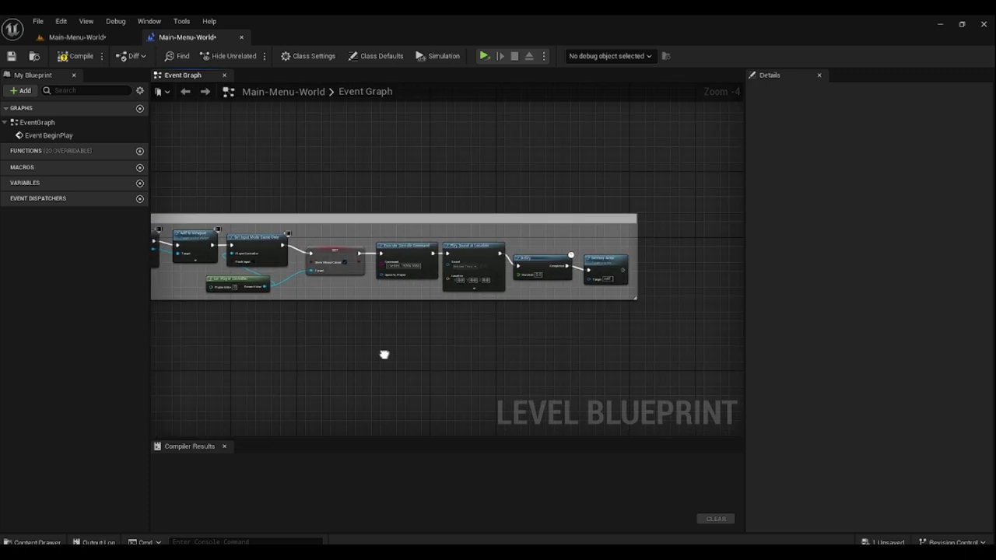
scroll(516, 294, "up", 3)
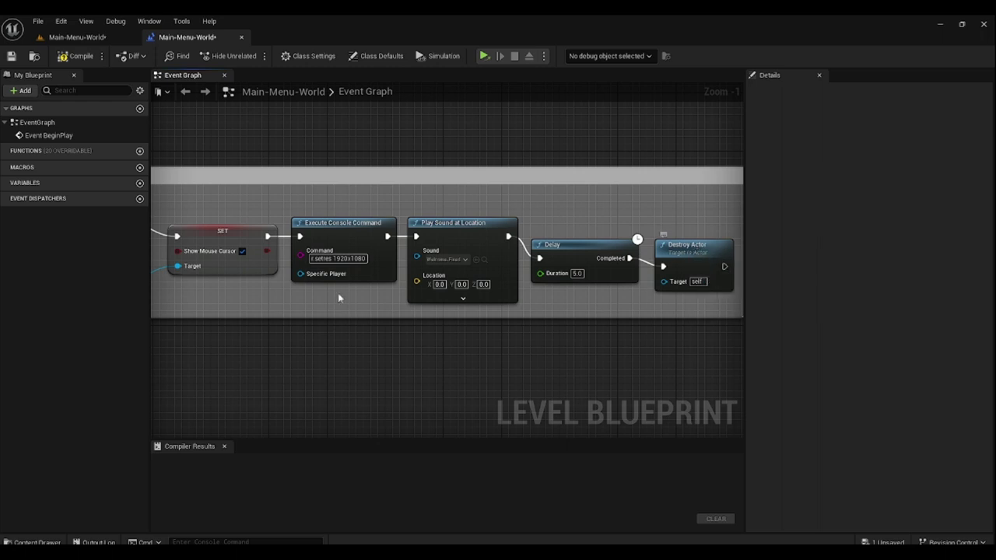
scroll(434, 266, "down", 3)
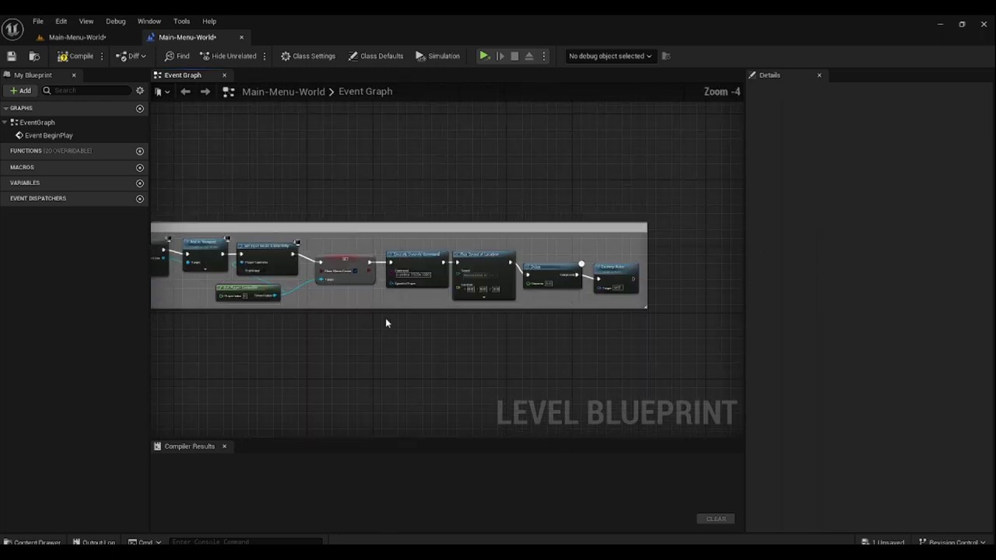
right_click_drag(386, 322, 422, 313)
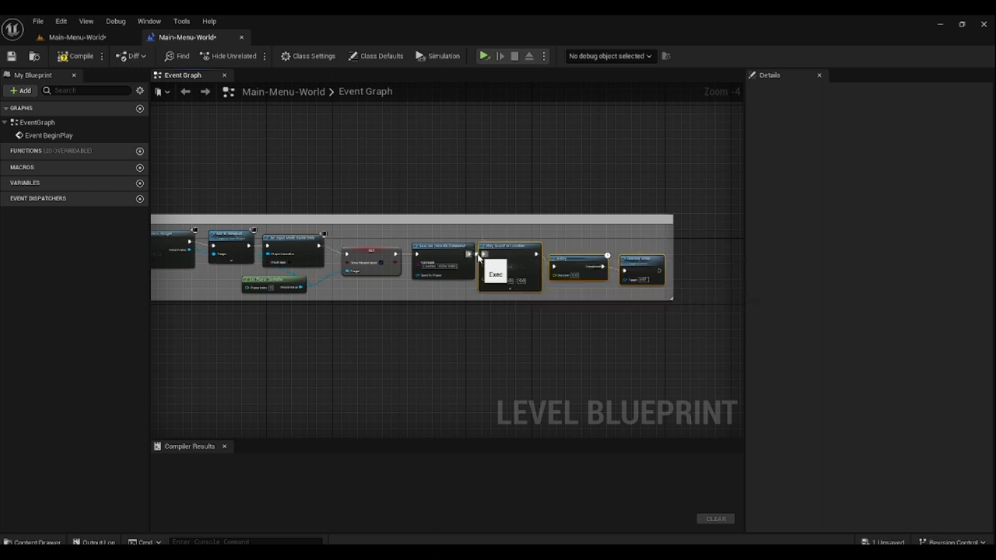
- Move the three sound nodes below the comment and shift the widget and console nodes right
left_click_drag(492, 254, 156, 347)
right_click_drag(260, 333, 459, 320)
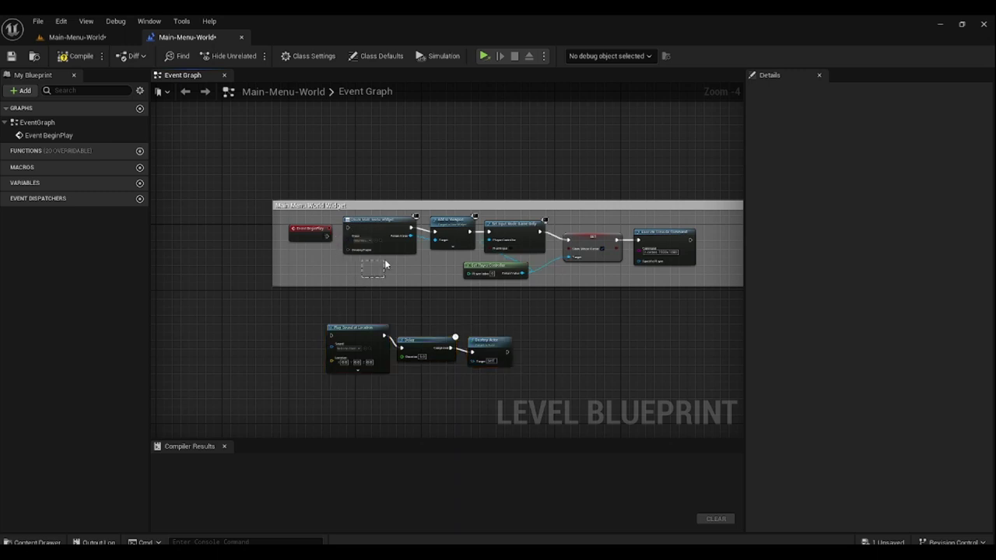
left_click_drag(385, 264, 704, 237)
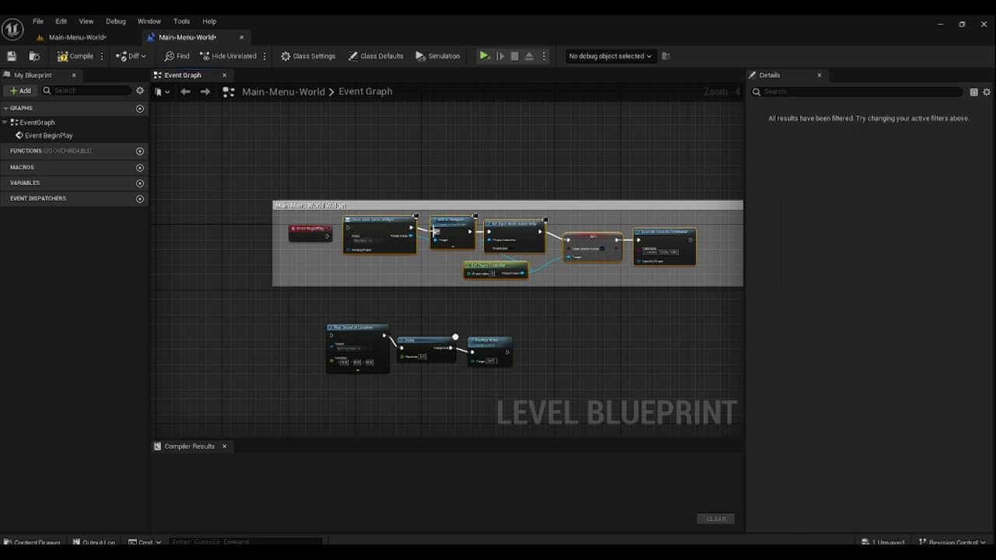
left_click_drag(366, 231, 546, 226)
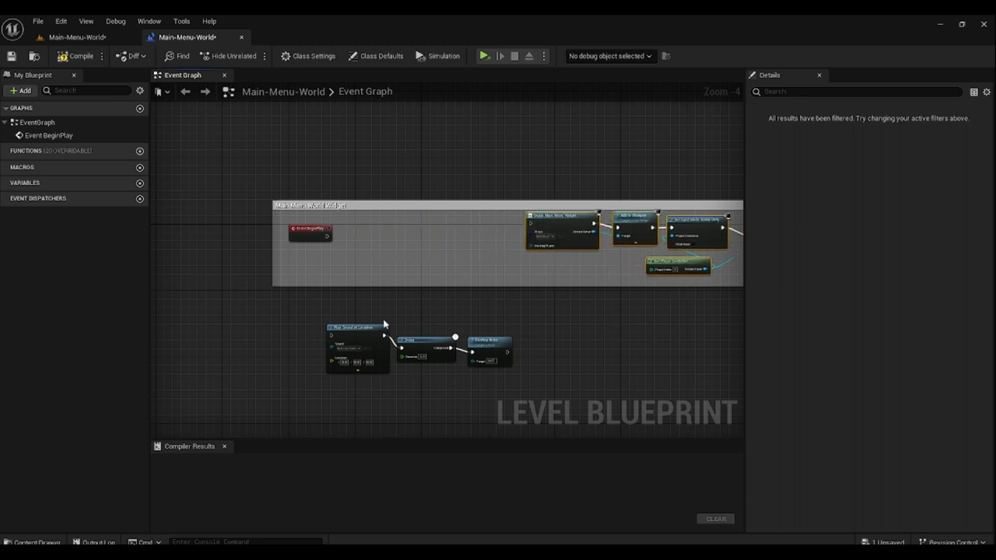
- Place the sound nodes right after Event BeginPlay, ahead of the widget through console nodes
left_click_drag(365, 375, 513, 327)
left_click_drag(345, 337, 369, 237)
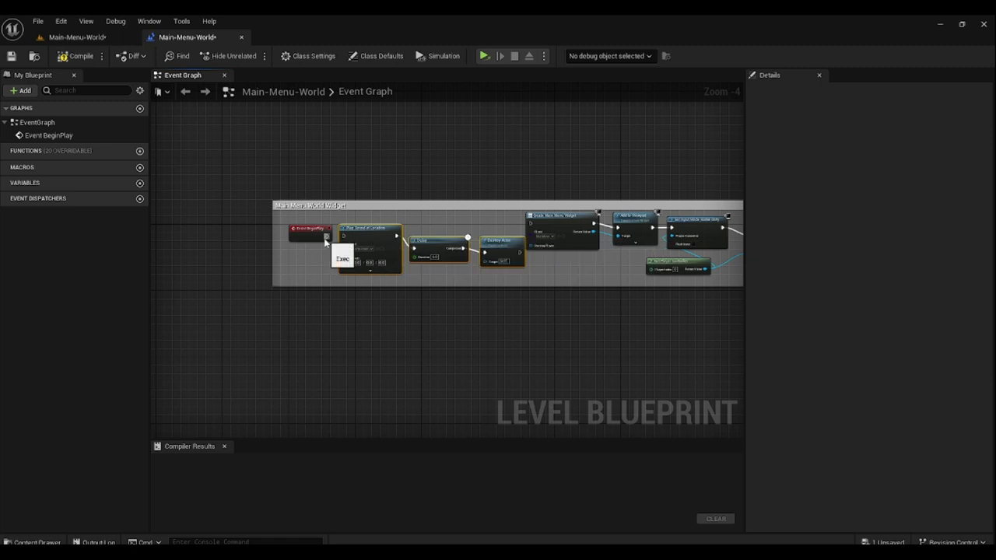
right_click_drag(517, 345, 322, 356)
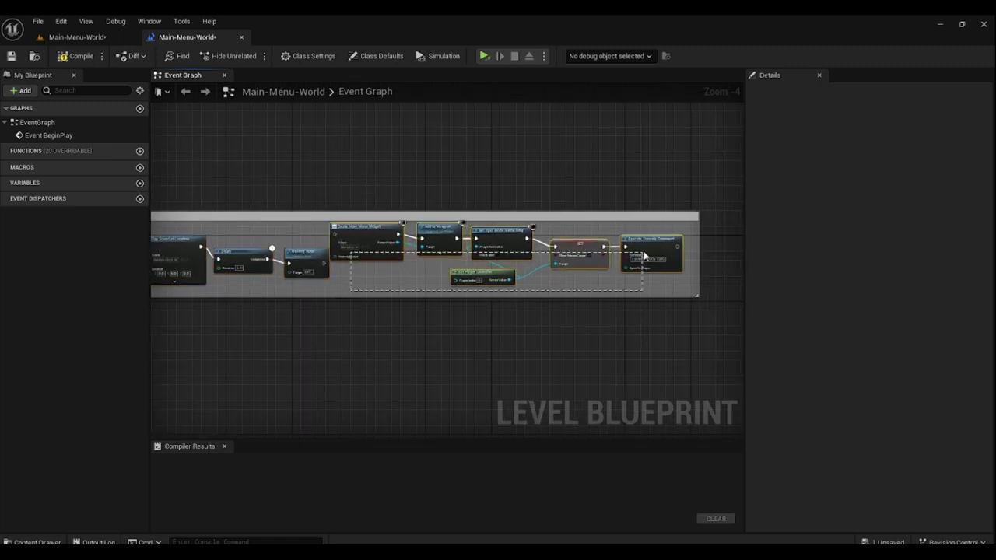
left_click(402, 250)
left_click_drag(377, 236, 403, 240)
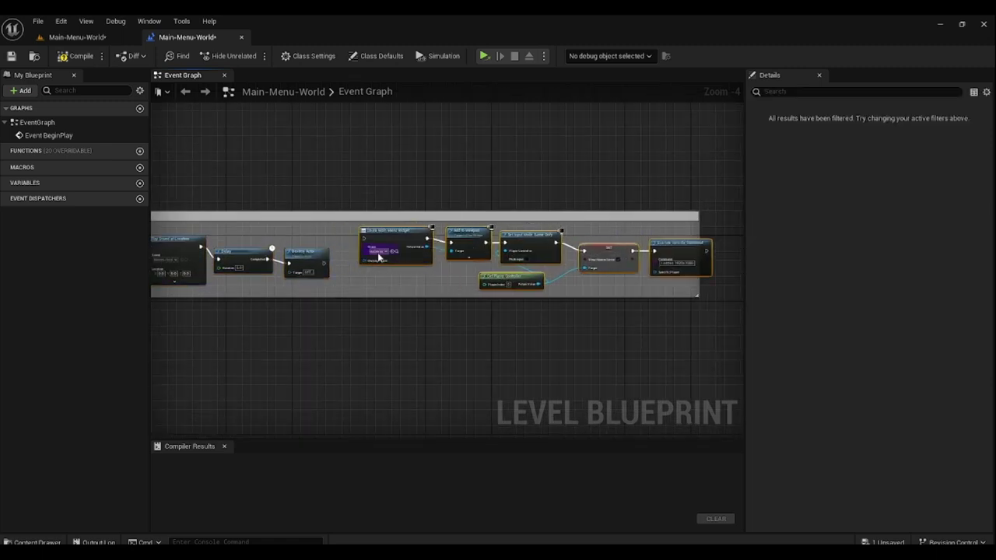
scroll(492, 311, "up", 3)
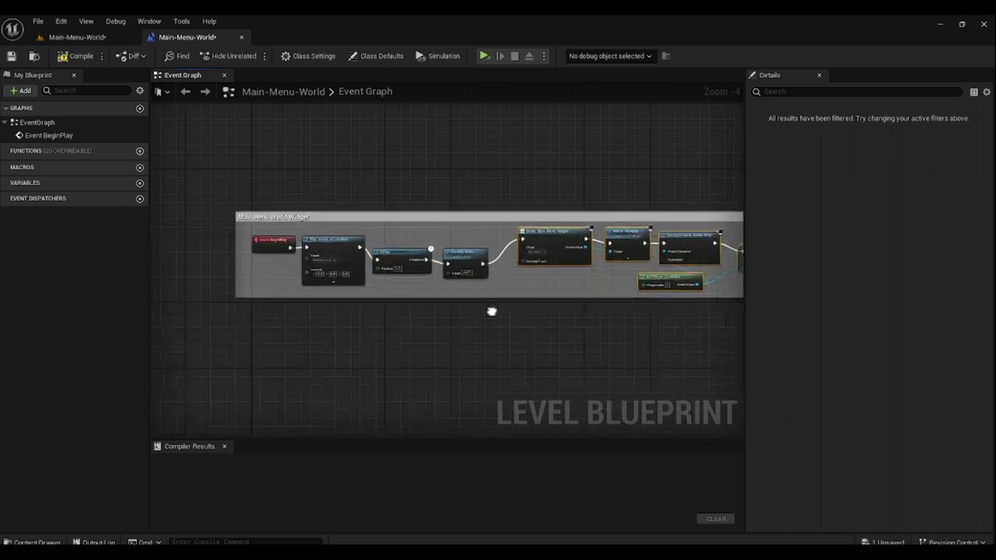
- Set Play Sound at Location's sound to Spooky-Soundtrack and compile the level blueprint
left_click(362, 246)
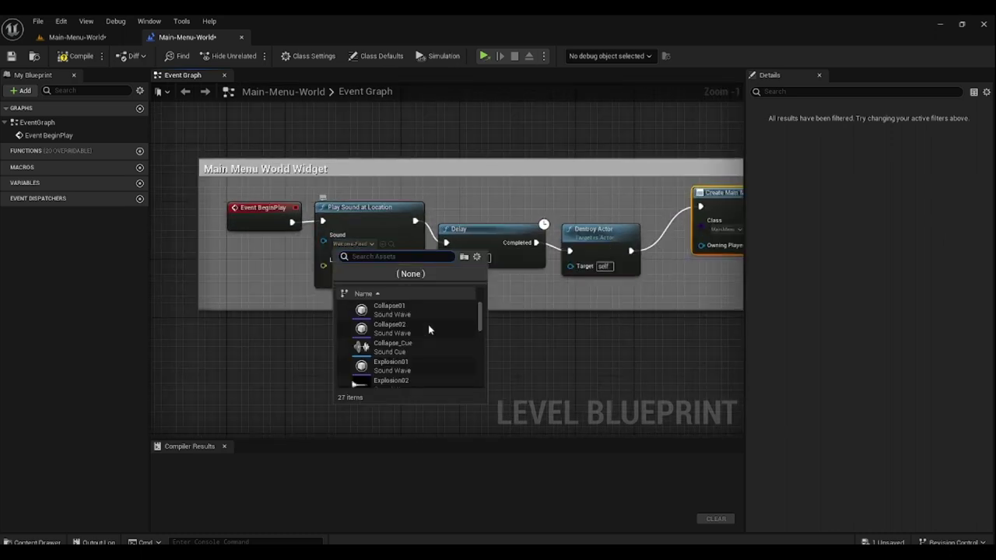
scroll(420, 334, "down", 4)
scroll(420, 349, "down", 3)
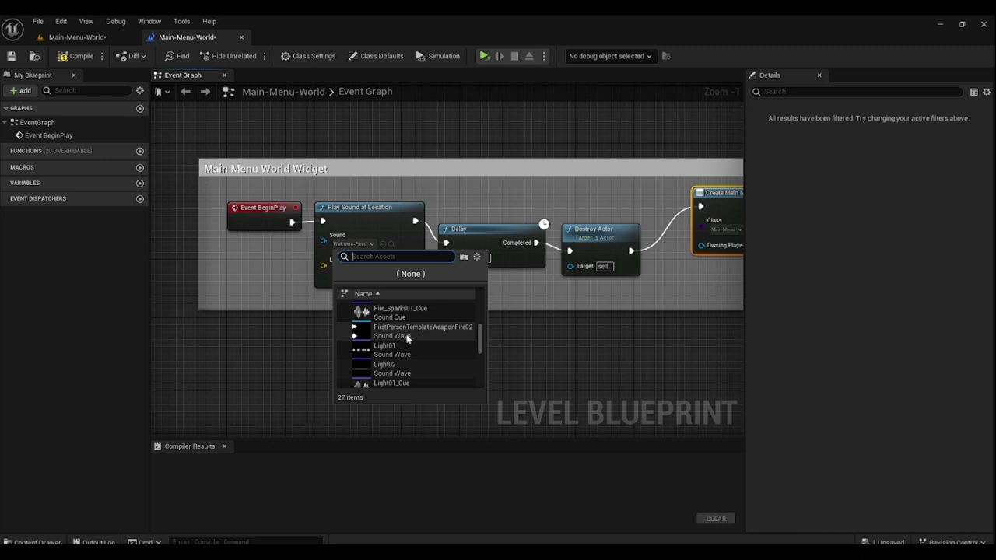
scroll(430, 354, "down", 3)
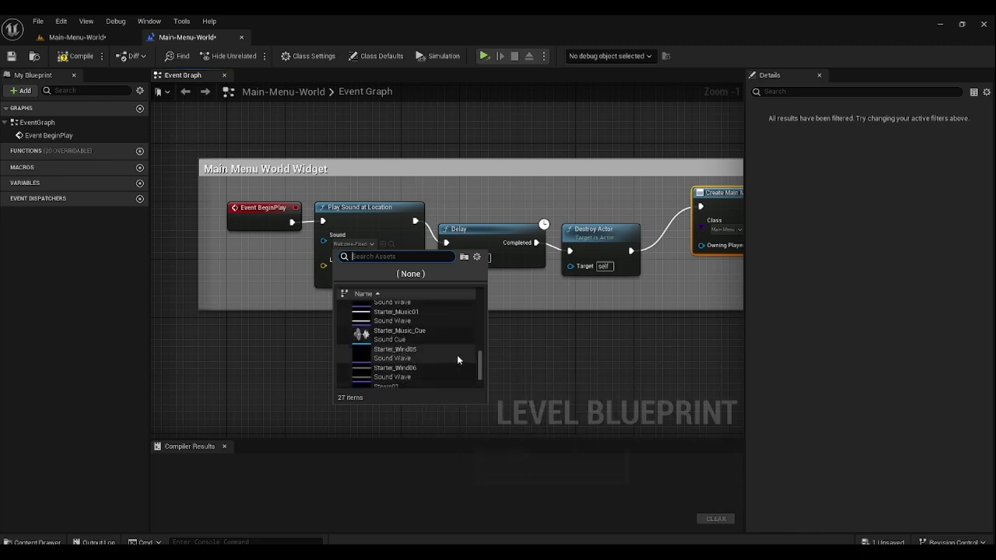
scroll(481, 359, "up", 1)
scroll(480, 365, "up", 5)
scroll(480, 355, "down", 2)
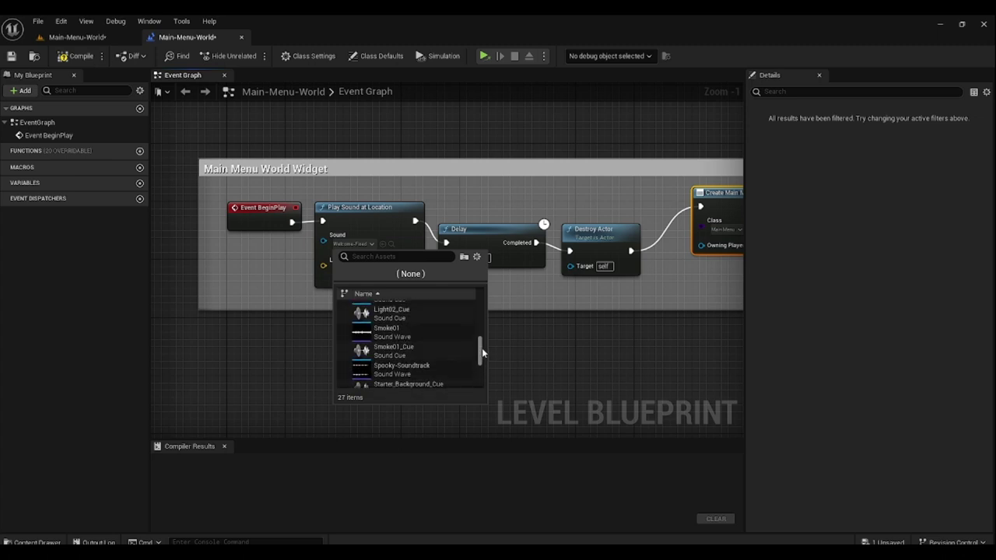
left_click(400, 371)
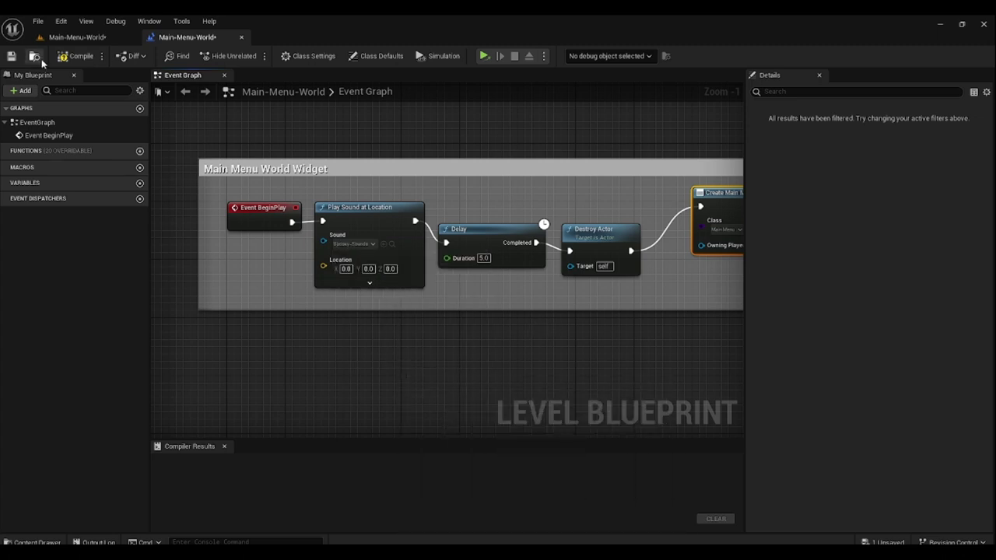
left_click(75, 56)
left_click(10, 56)
left_click(76, 37)
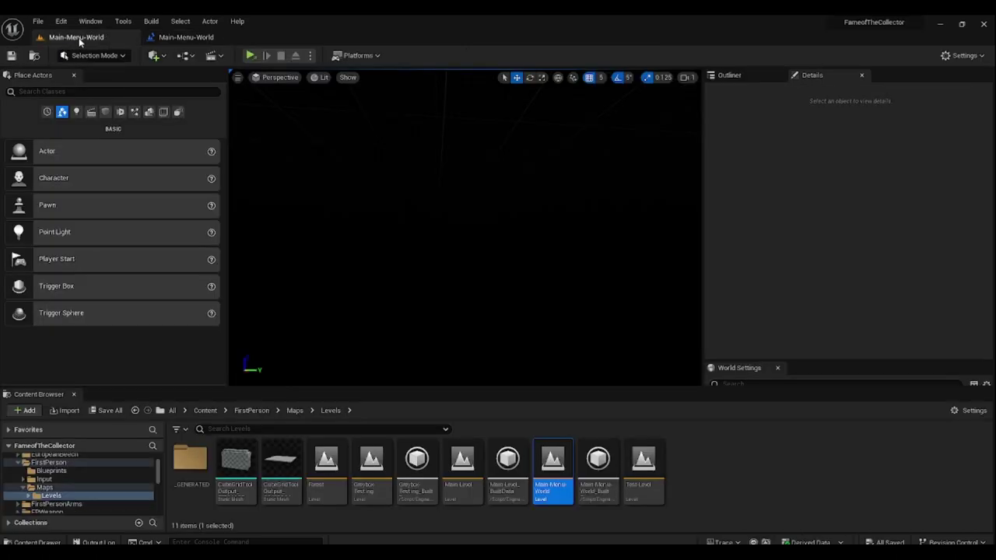
left_click(250, 55)
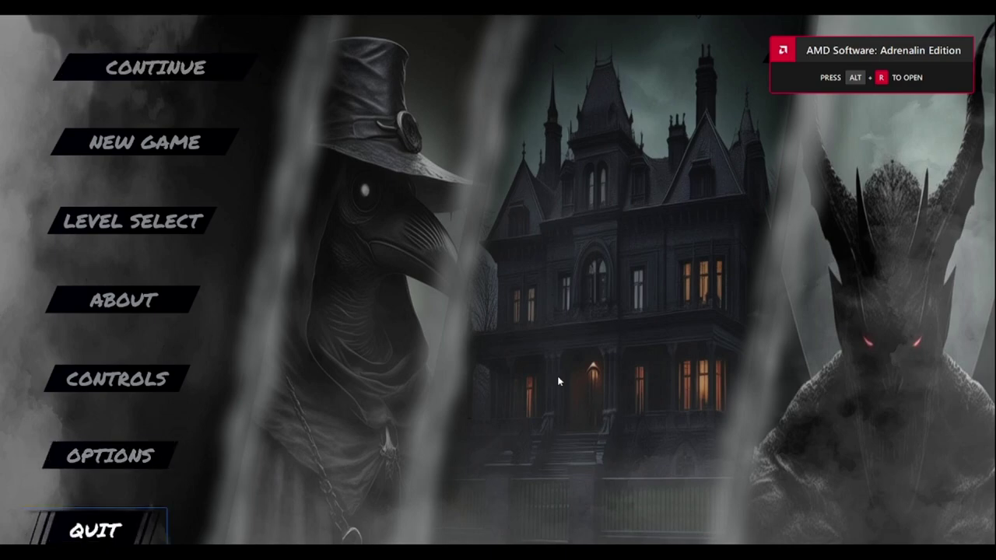
key("Escape")
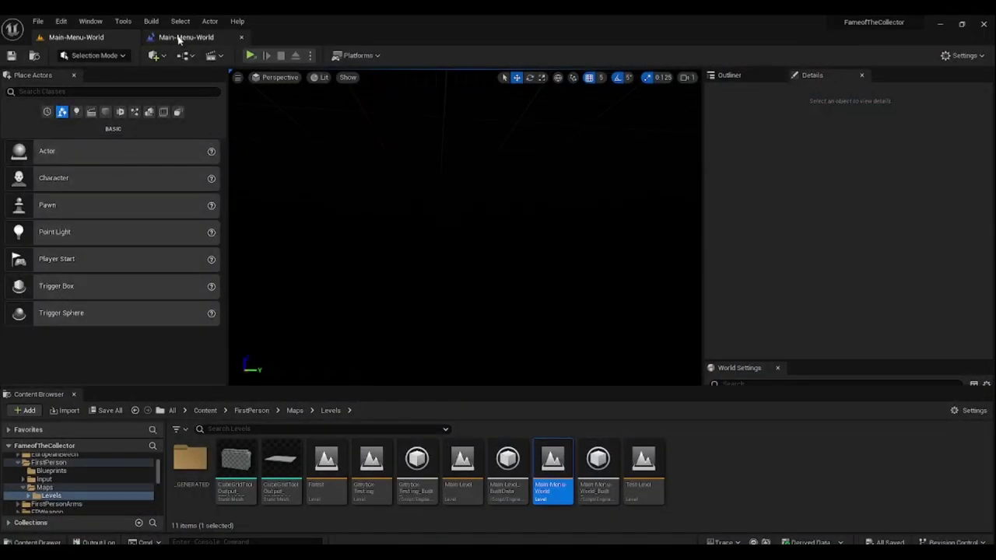
- Back in the Main-Menu-World level blueprint, delete the Destroy Actor node
left_click(181, 37)
scroll(523, 284, "down", 2)
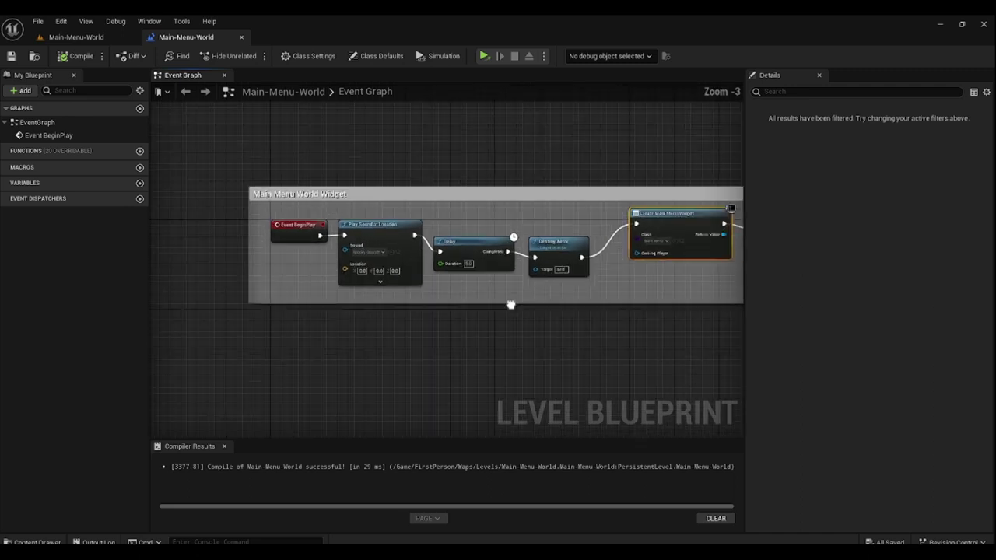
right_click_drag(523, 283, 413, 307)
left_click_drag(337, 310, 418, 269)
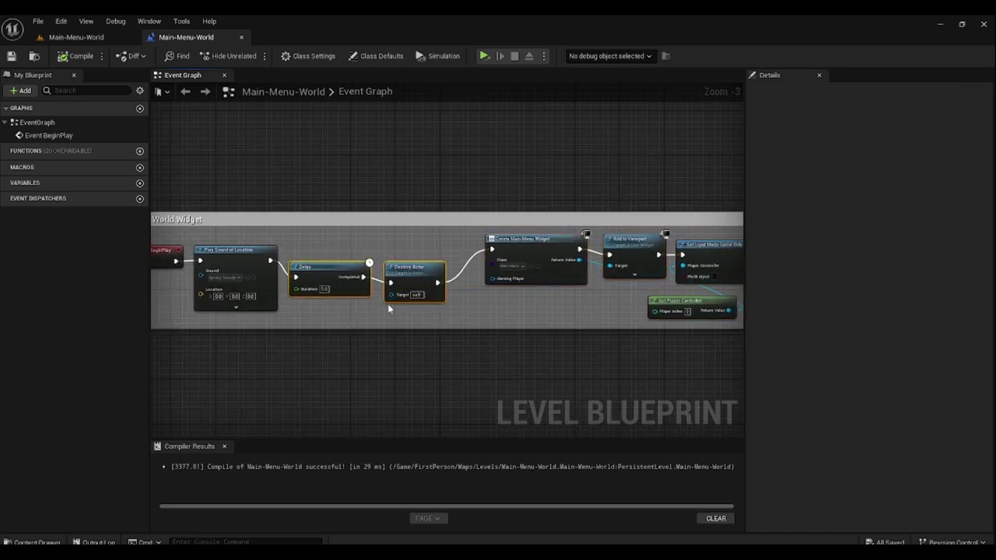
left_click(414, 269)
key("Delete")
- Move Play Sound at Location and Delay out of the comment and wire Event BeginPlay to Create Main Menu Widget
right_click_drag(423, 306, 367, 296)
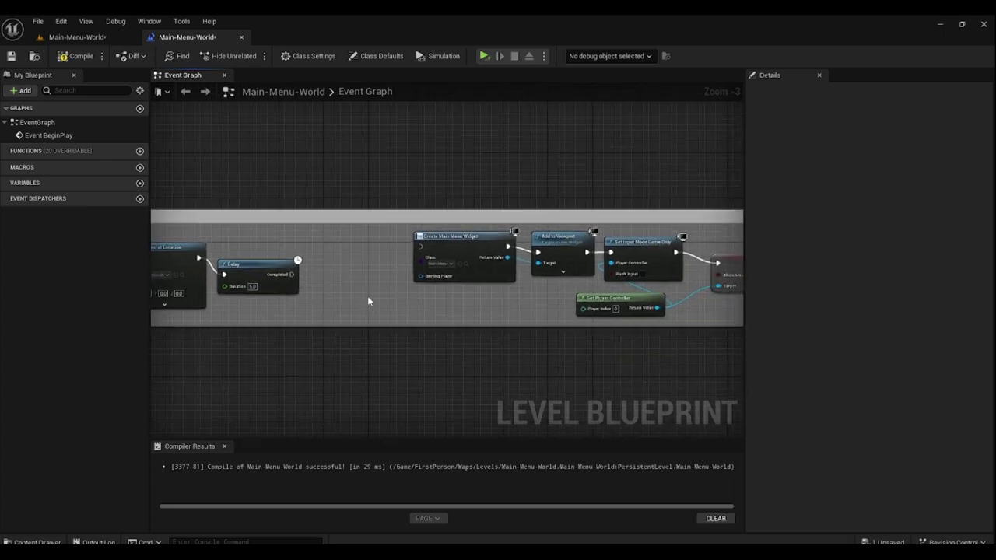
scroll(369, 301, "down", 2)
left_click_drag(271, 292, 272, 292)
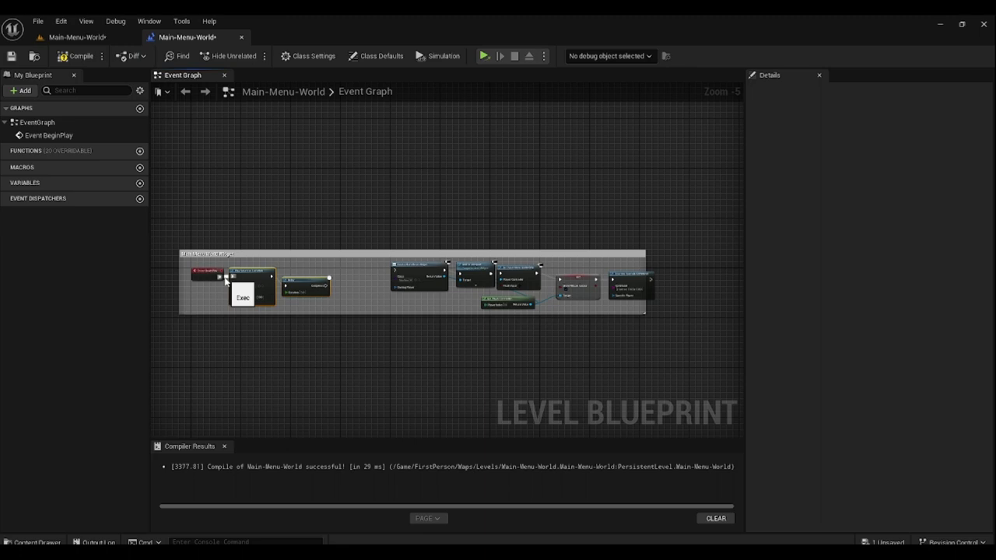
left_click(218, 292)
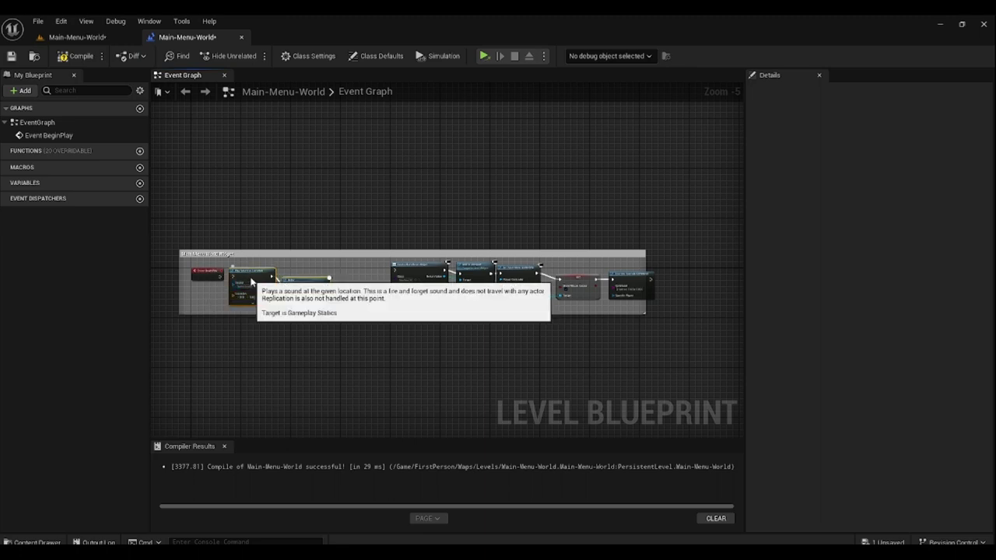
left_click_drag(250, 292, 694, 287)
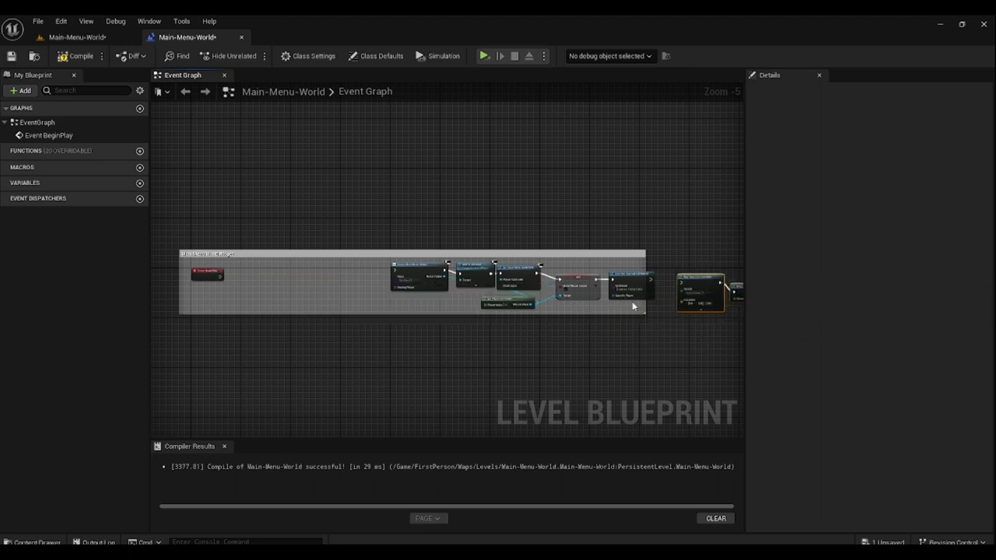
left_click_drag(634, 303, 248, 270)
scroll(221, 327, "up", 2)
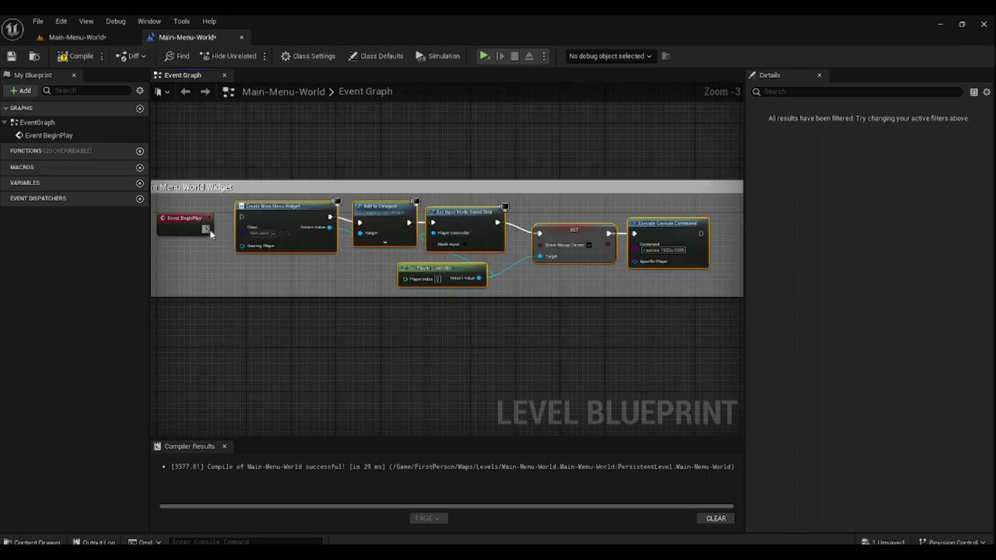
left_click_drag(207, 230, 242, 218)
left_click(424, 362)
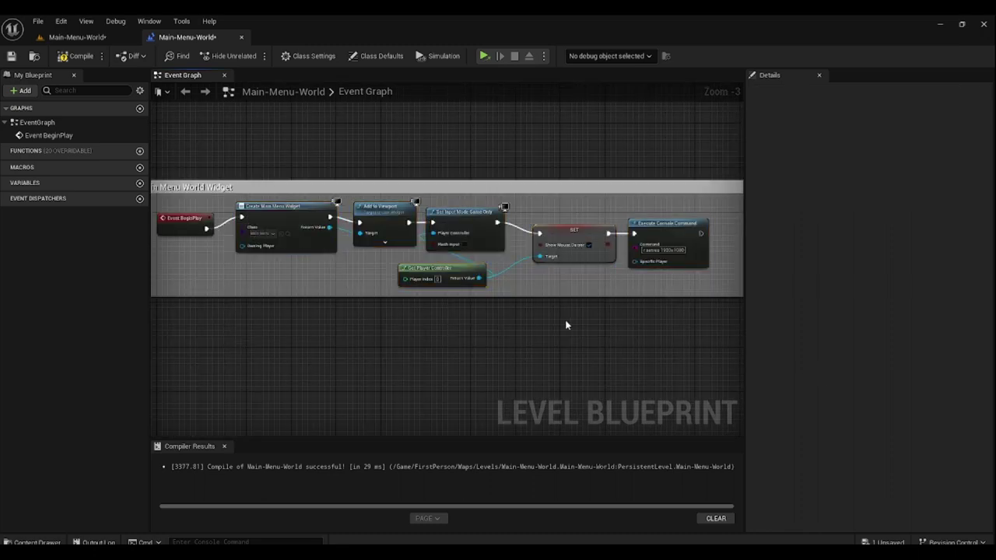
- Place Play Sound at Location and Delay after Execute Console Command and connect them
right_click_drag(565, 326, 160, 348)
right_click_drag(623, 311, 464, 311)
left_click_drag(481, 208, 301, 270)
right_click_drag(301, 269, 569, 268)
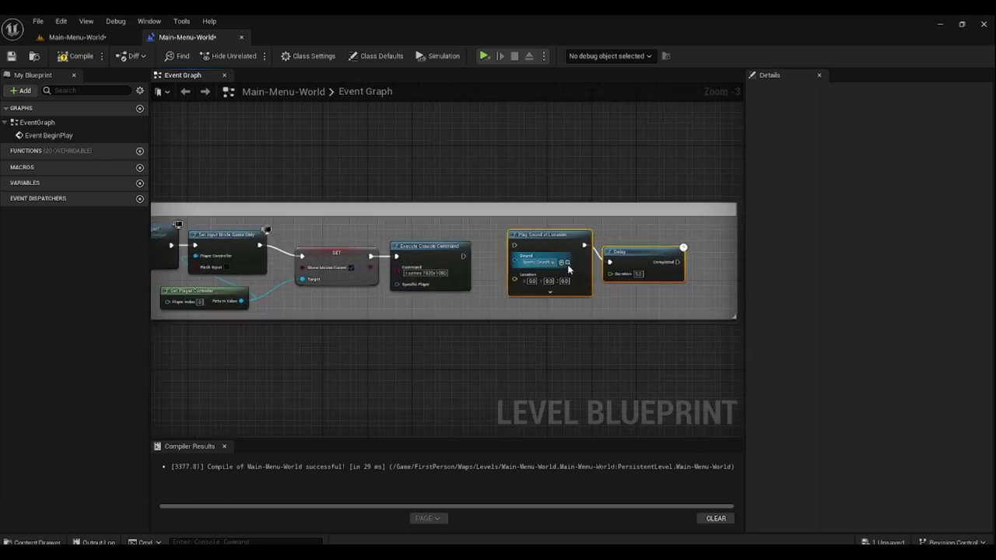
left_click_drag(463, 257, 546, 256)
right_click_drag(621, 306, 415, 336)
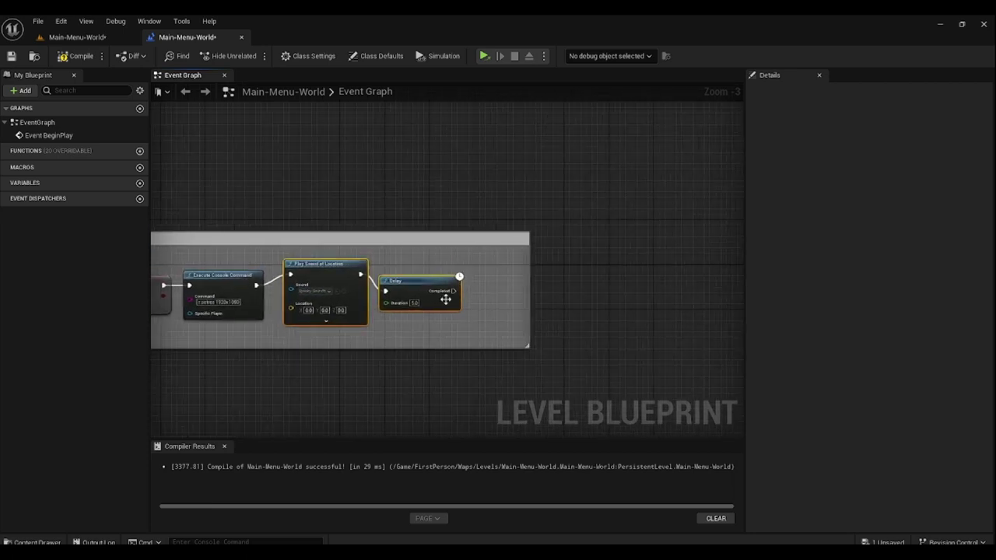
- Add a Set Loop node after Delay's Completed pin, widen the comment, then compile and save
left_click_drag(454, 291, 476, 297)
type("lo")
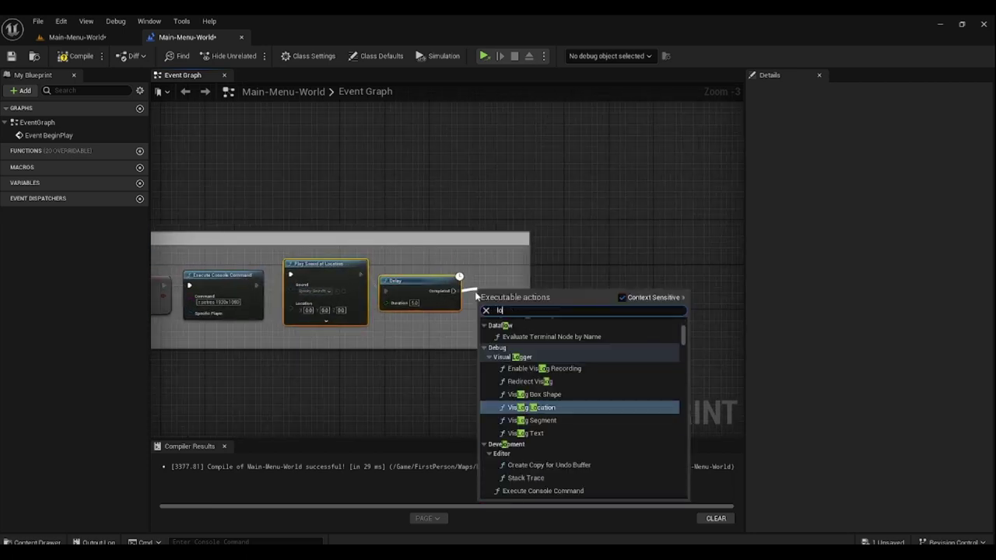
type("op")
scroll(563, 356, "down", 3)
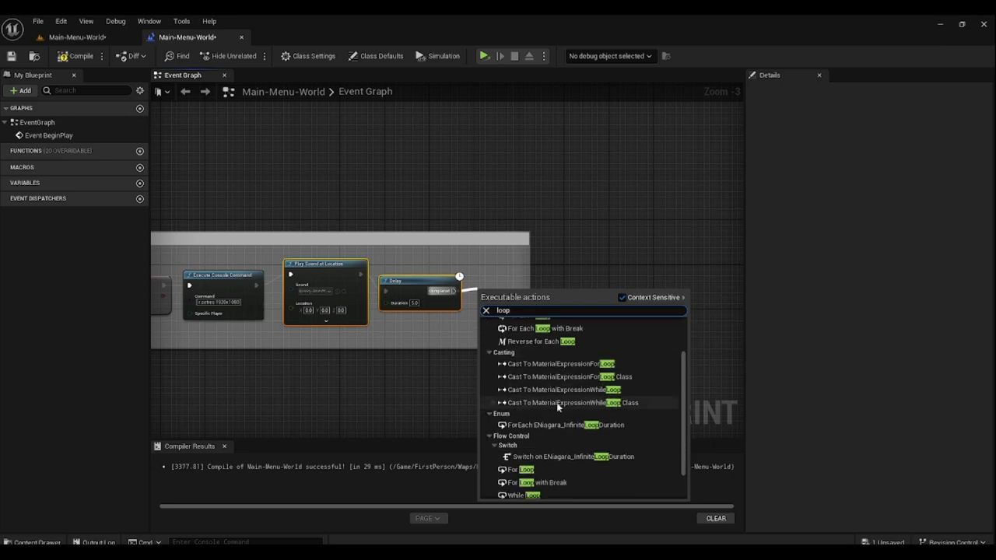
scroll(568, 407, "up", 4)
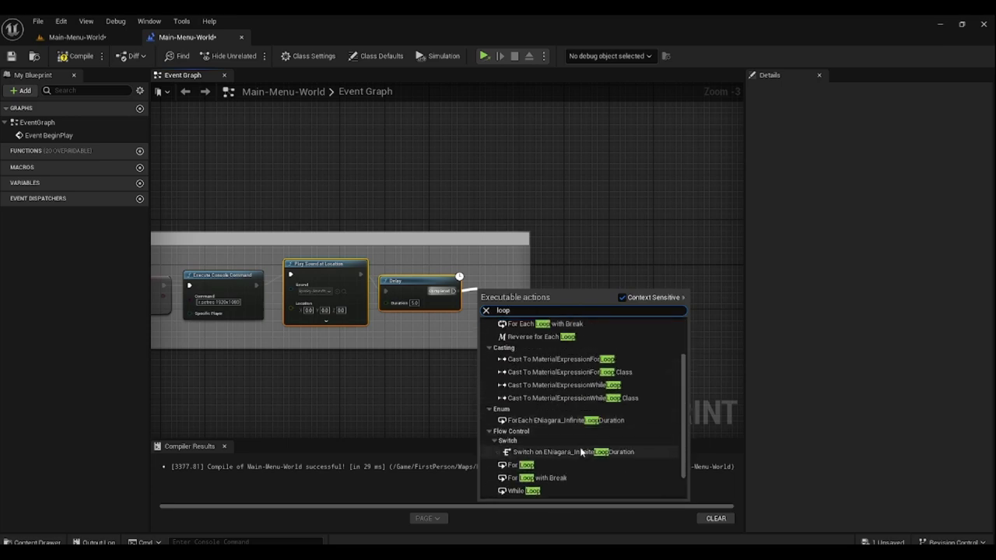
left_click(514, 333)
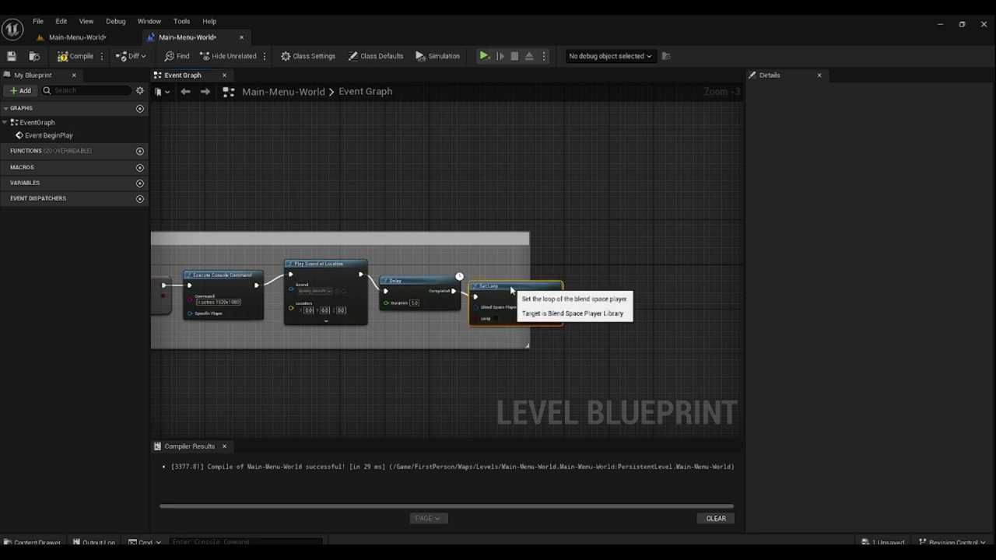
left_click_drag(527, 331, 565, 335)
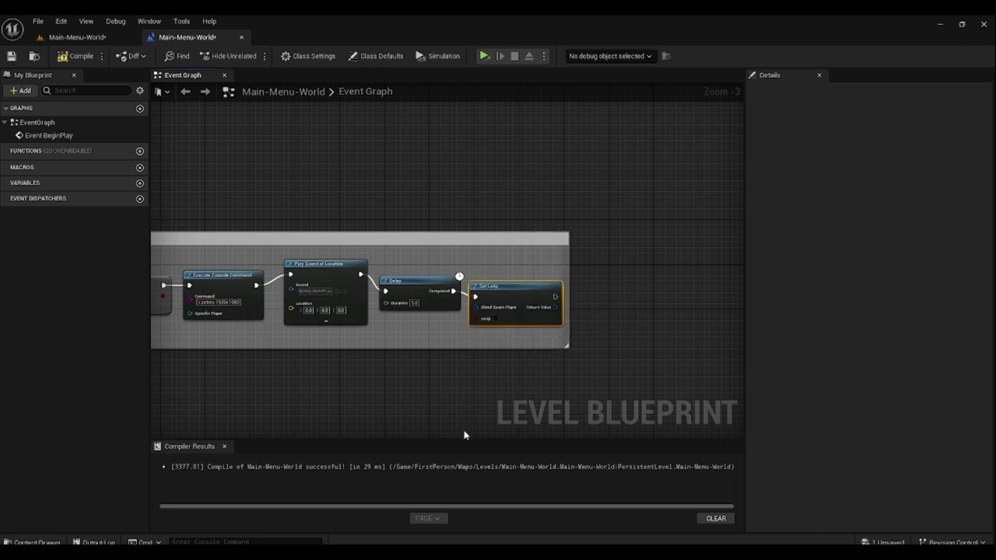
left_click(430, 362)
left_click(76, 56)
left_click(10, 56)
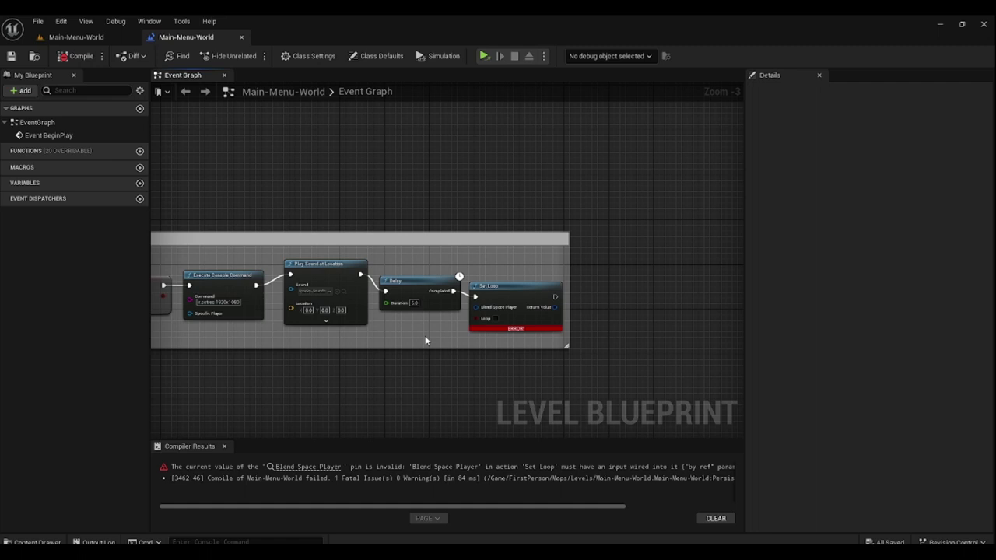
- Promote Set Loop's Blend Space Player pin to a variable, place its getter below Delay, and recompile
right_click_drag(425, 340, 486, 303)
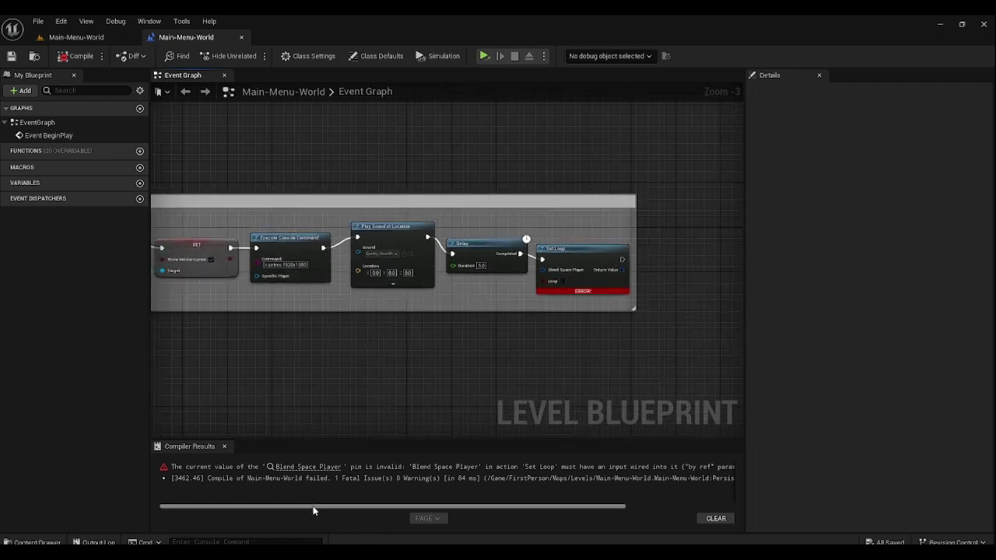
scroll(531, 234, "up", 3)
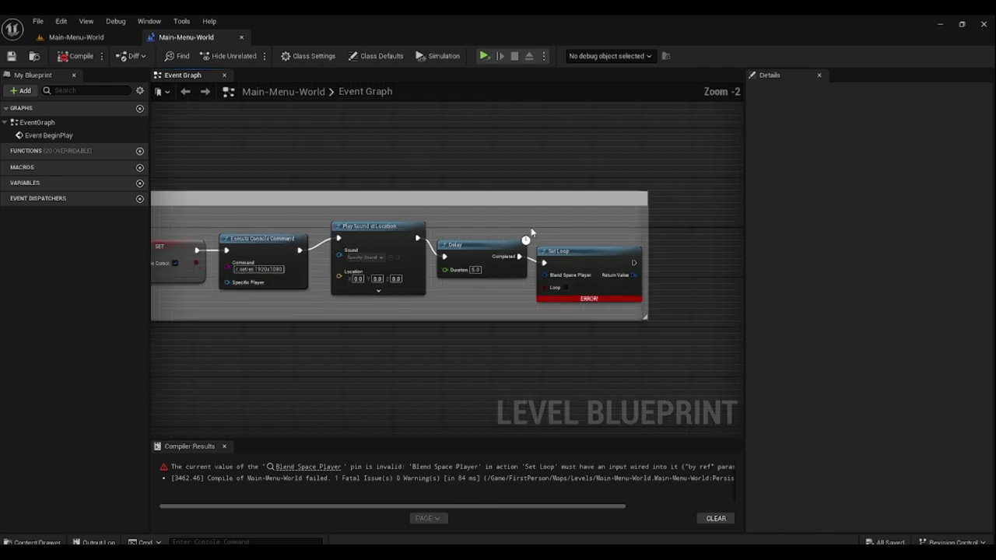
right_click(549, 294)
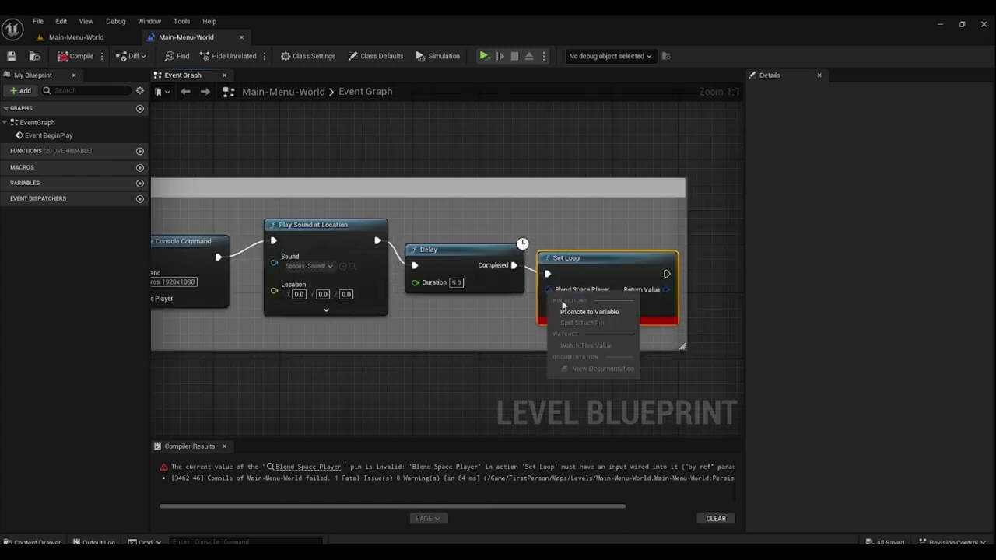
left_click(568, 310)
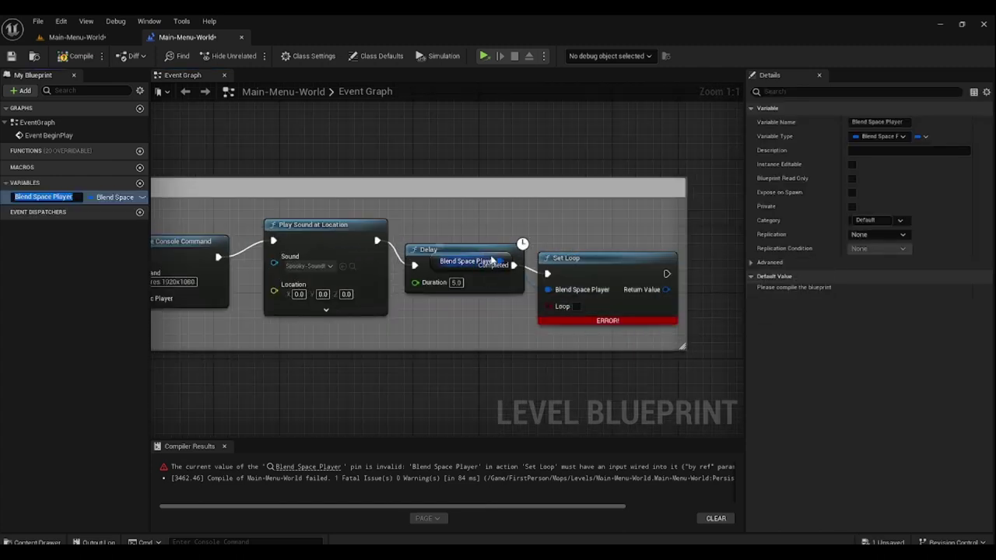
left_click_drag(478, 261, 489, 320)
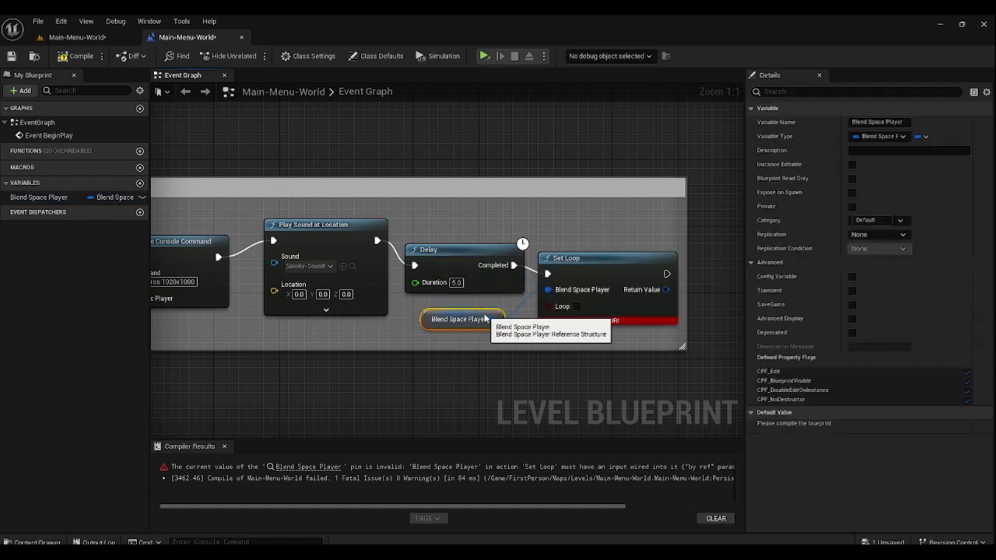
left_click(81, 57)
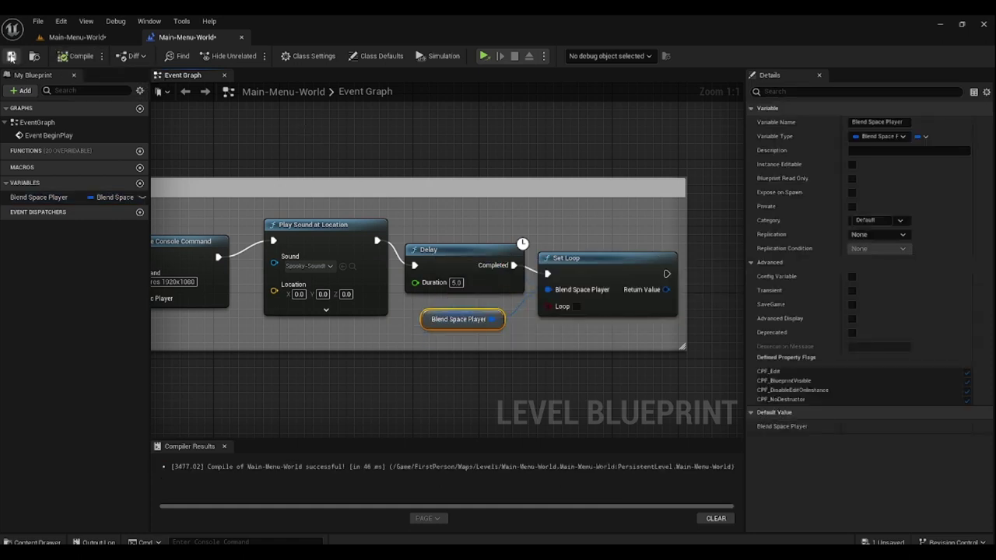
left_click(11, 56)
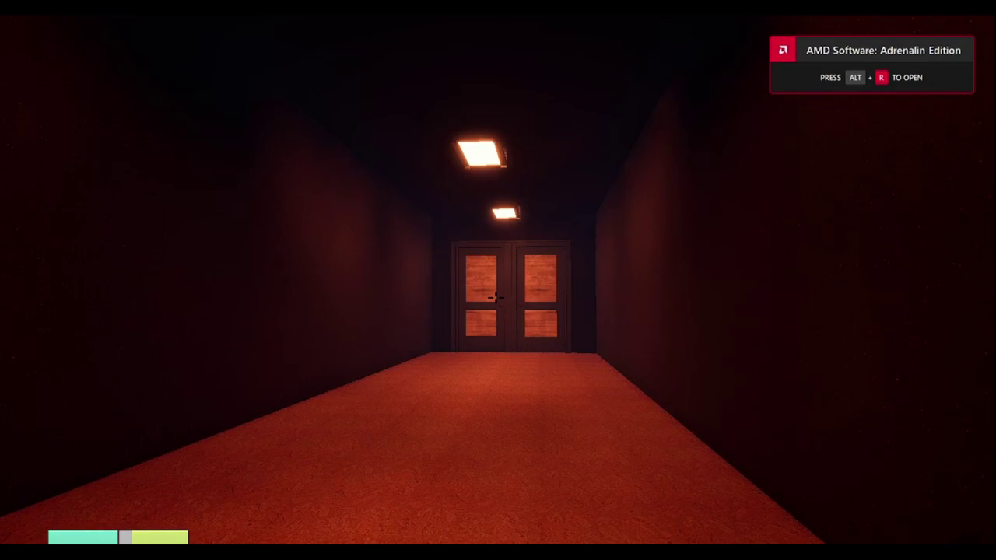
key("Escape")
left_click(466, 470)
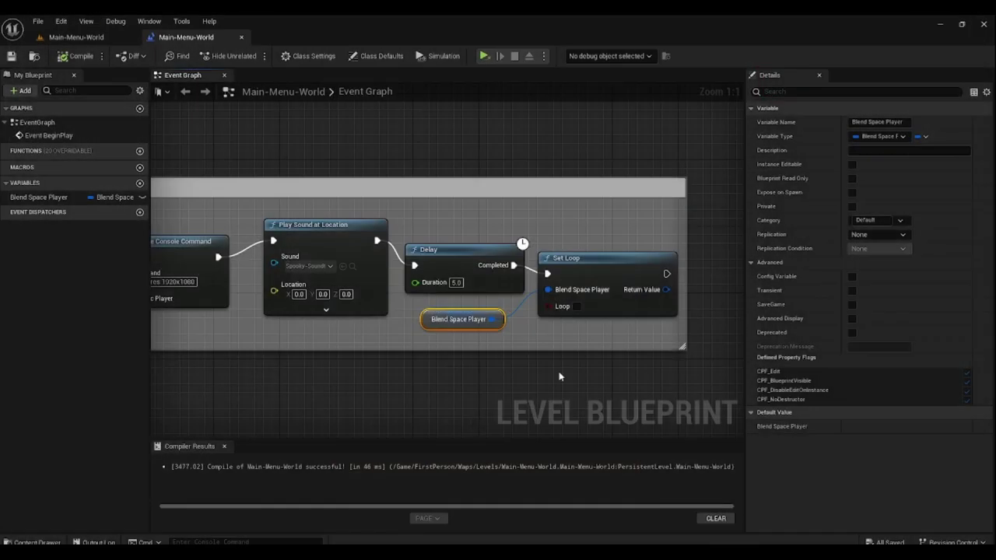